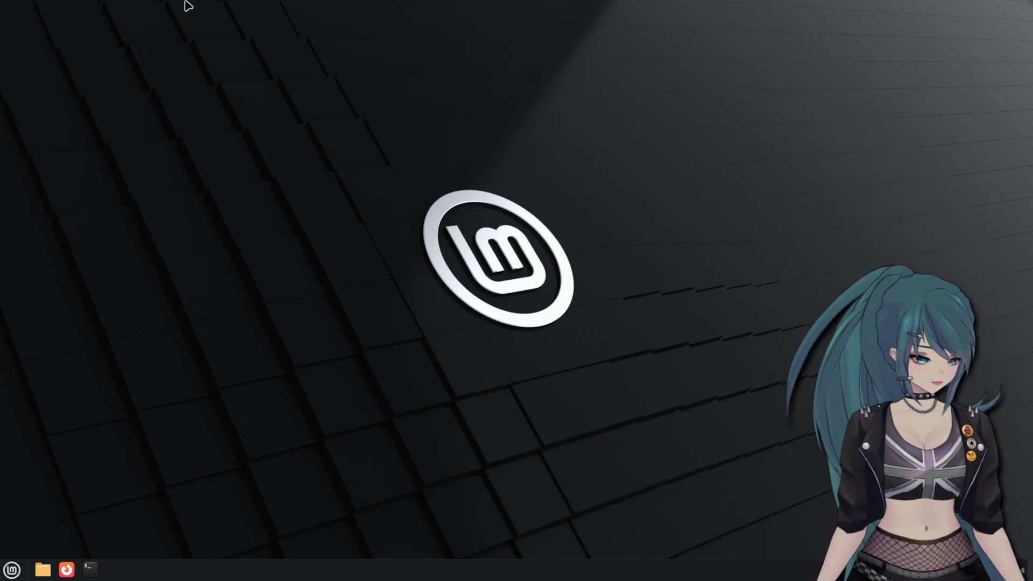
# - Open the Cinnamon application menu from the taskbar Menu button
pyautogui.click(12, 570)
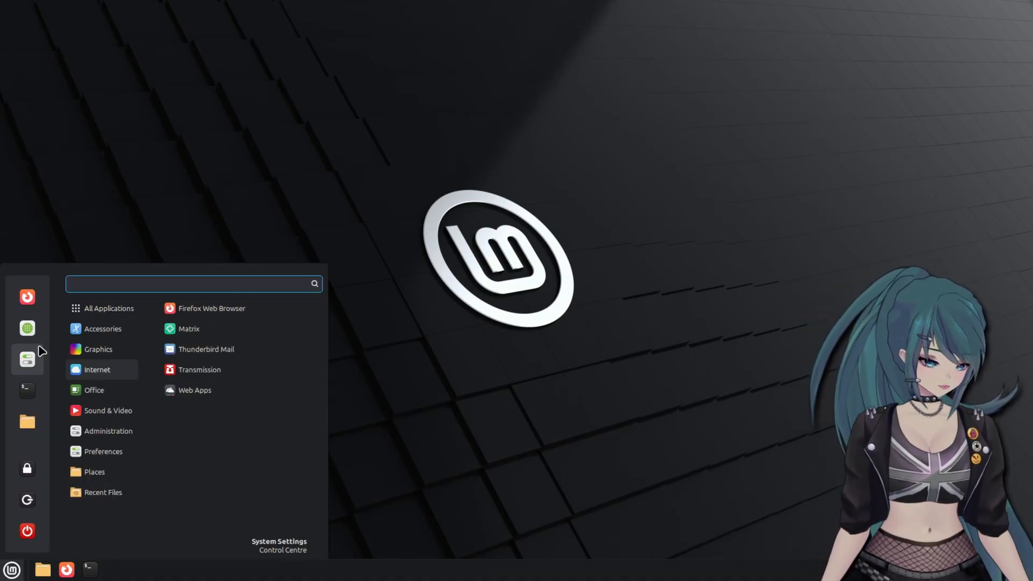
# - Launch Software Manager, search for 'obs', and open the OBS Studio details page
pyautogui.click(35, 336)
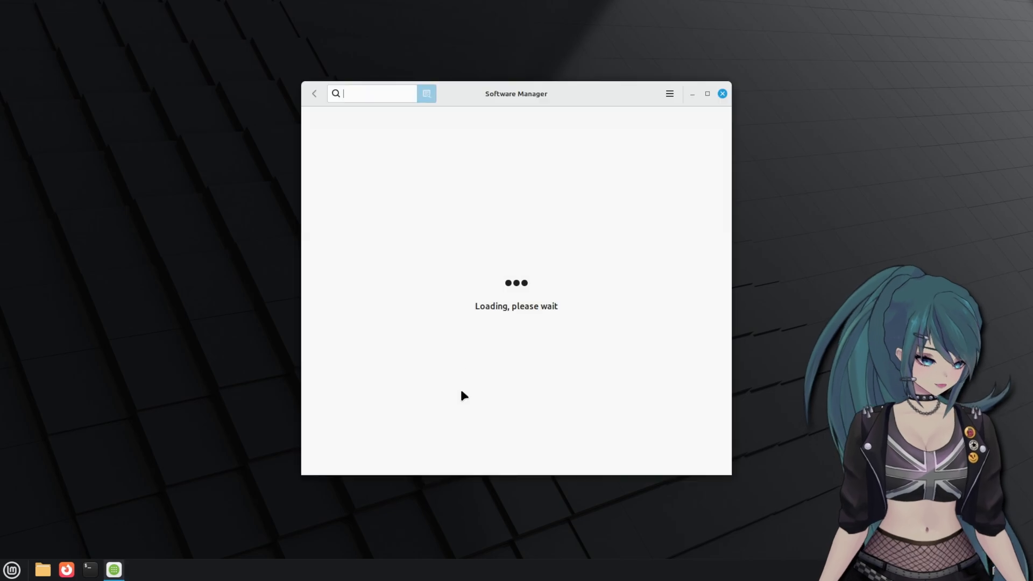
pyautogui.moveTo(560, 105)
pyautogui.mouseDown()
pyautogui.moveTo(535, 63)
pyautogui.moveTo(507, 71)
pyautogui.moveTo(542, 76)
pyautogui.moveTo(551, 95)
pyautogui.mouseUp()
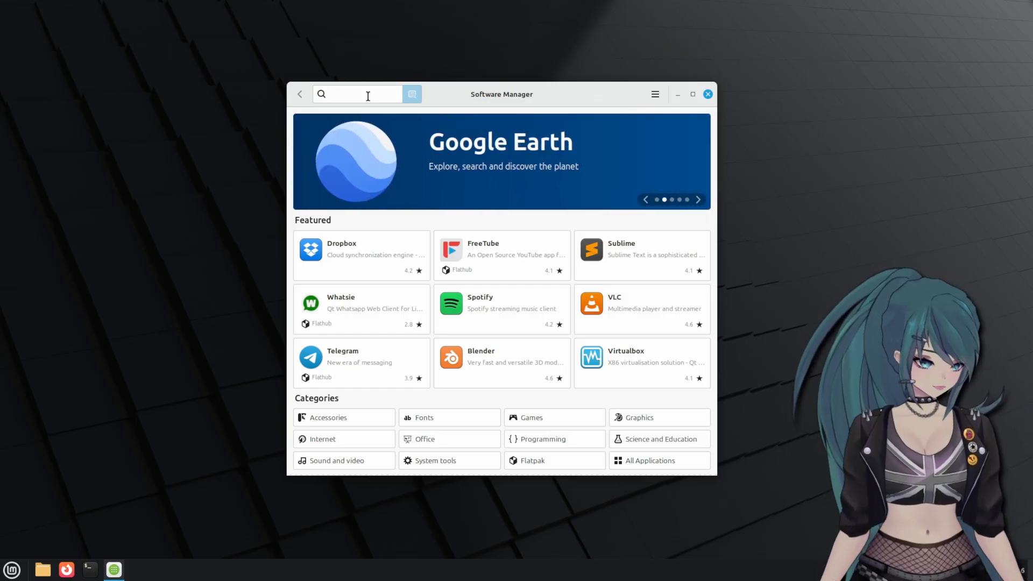
pyautogui.write('obs')
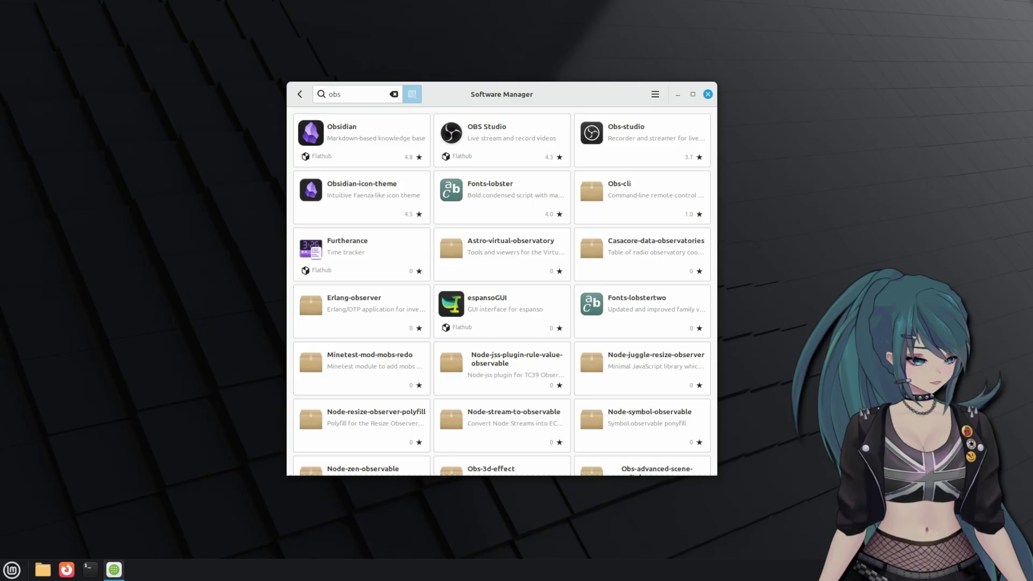
pyautogui.click(469, 124)
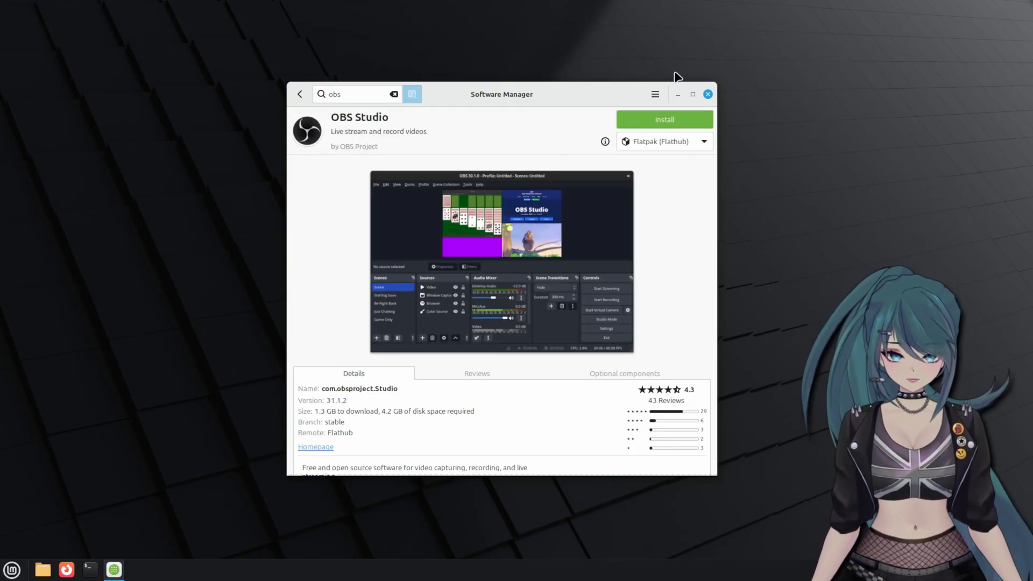
# - Install OBS Studio from the Flatpak (Flathub) source, bringing up the required additional packages
pyautogui.click(704, 141)
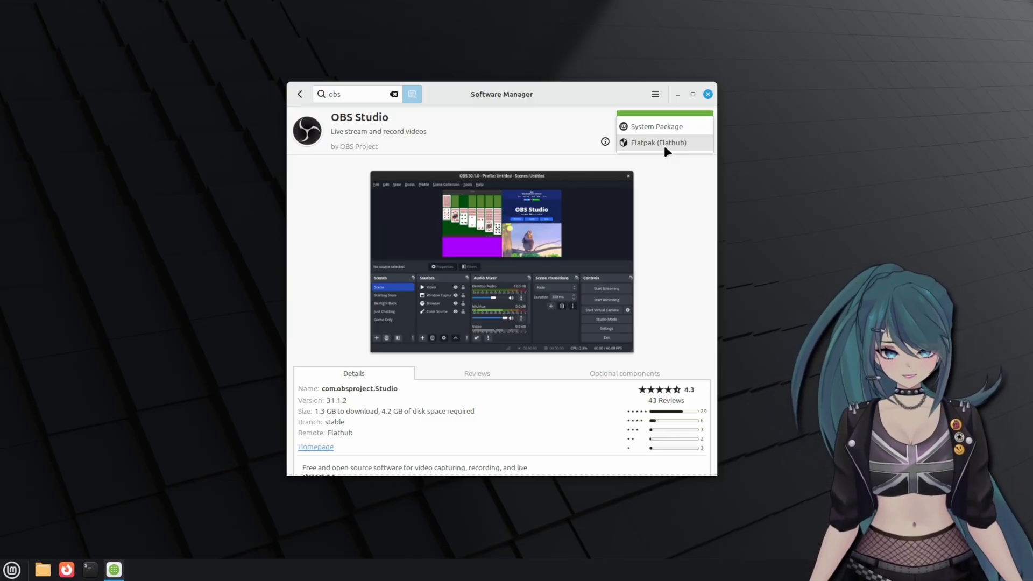
pyautogui.click(664, 144)
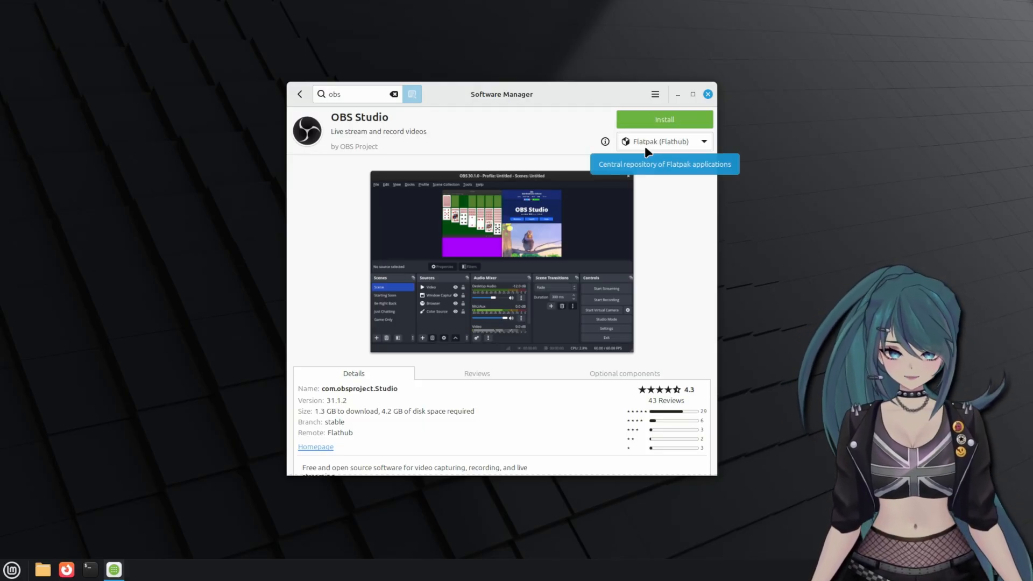
pyautogui.click(670, 121)
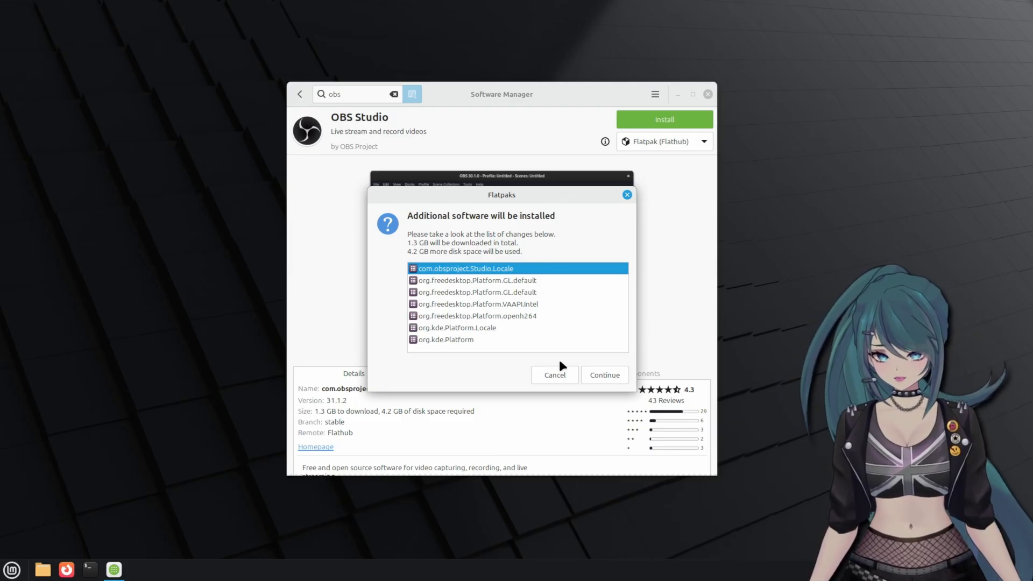
# - Confirm the OBS Studio Flatpak install, then search 'steam' and open the Steam package page
pyautogui.click(606, 378)
pyautogui.hotkey('ctrl', 'f')
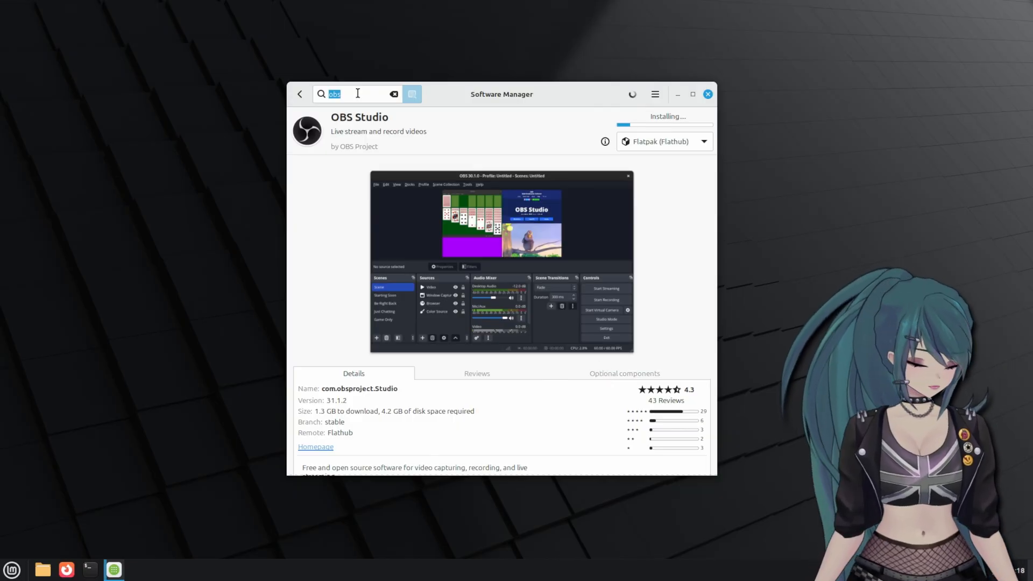
pyautogui.write('steam')
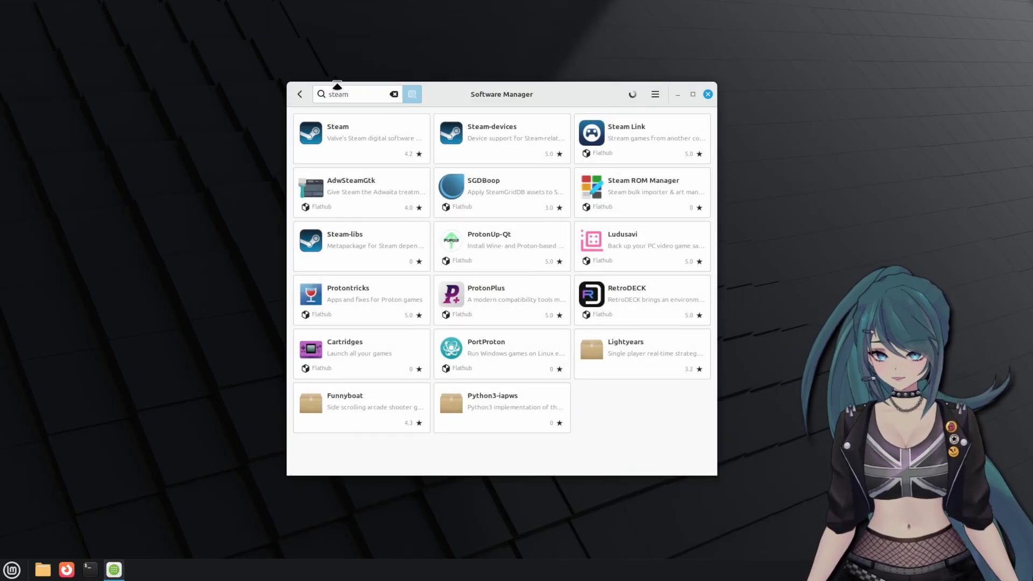
pyautogui.click(379, 131)
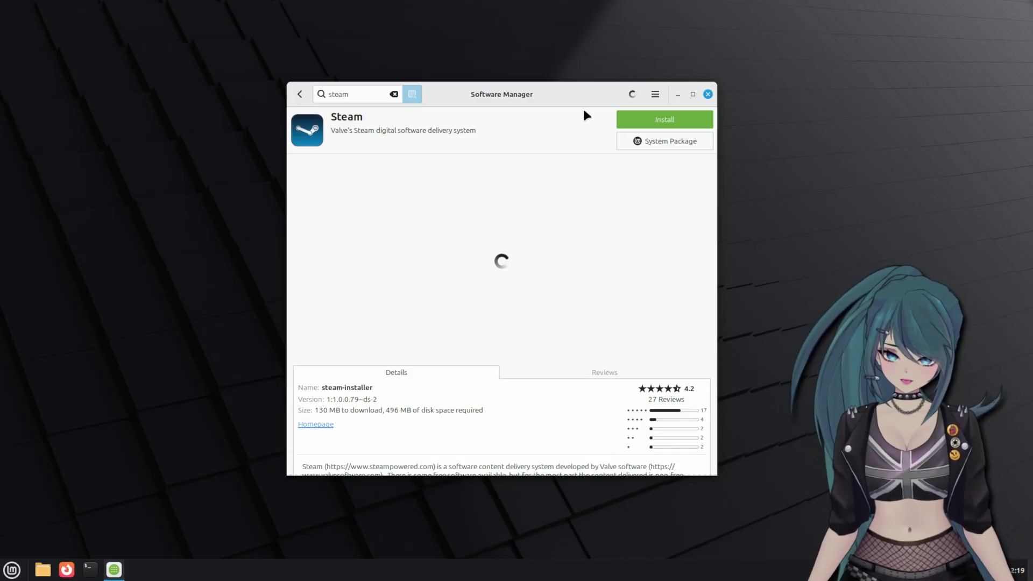
# - Install Steam, accepting its extra packages and authenticating with the administrator password
pyautogui.click(648, 124)
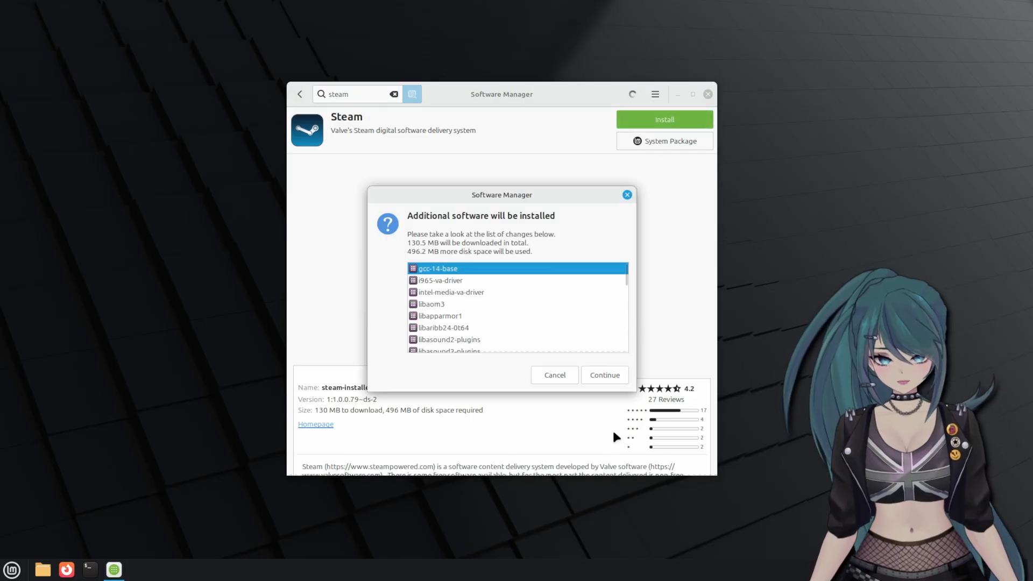
pyautogui.click(605, 374)
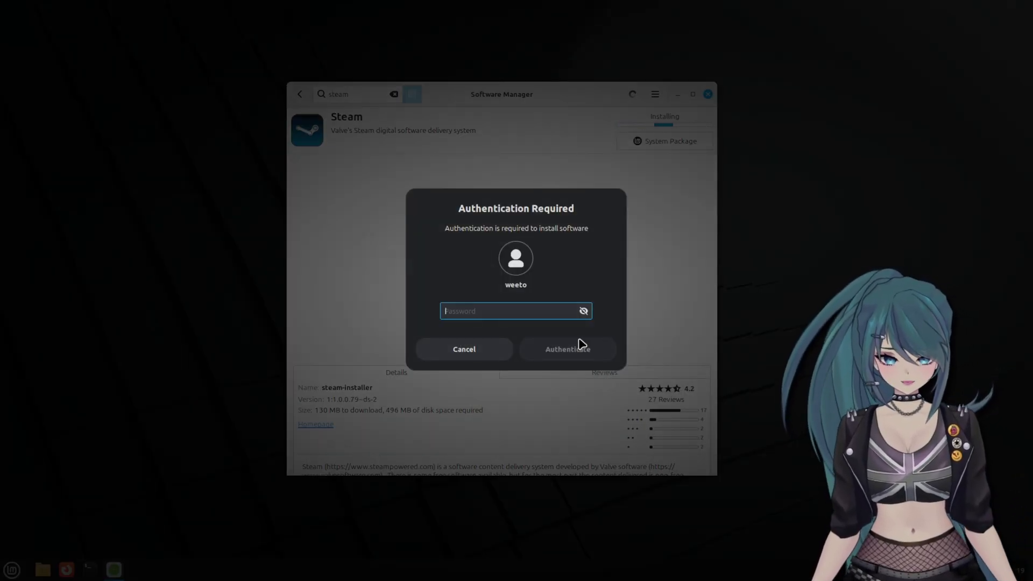
pyautogui.write('****')
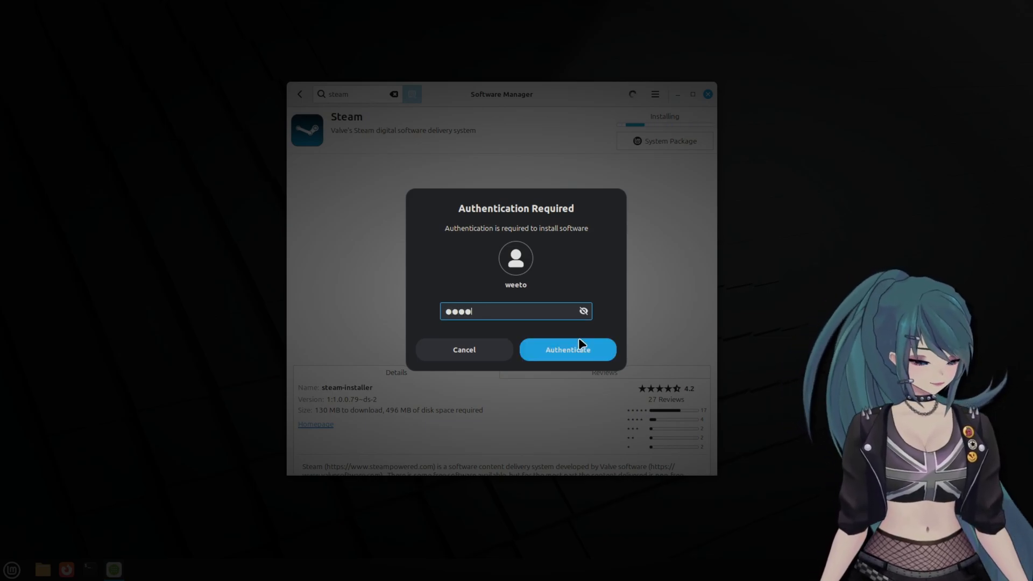
pyautogui.click(580, 340)
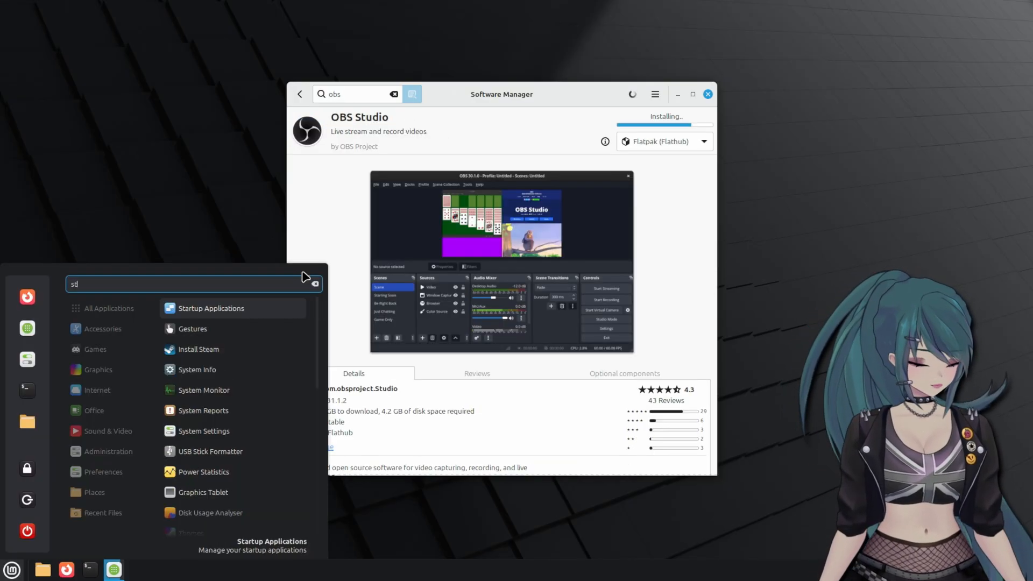
pyautogui.press('Return')
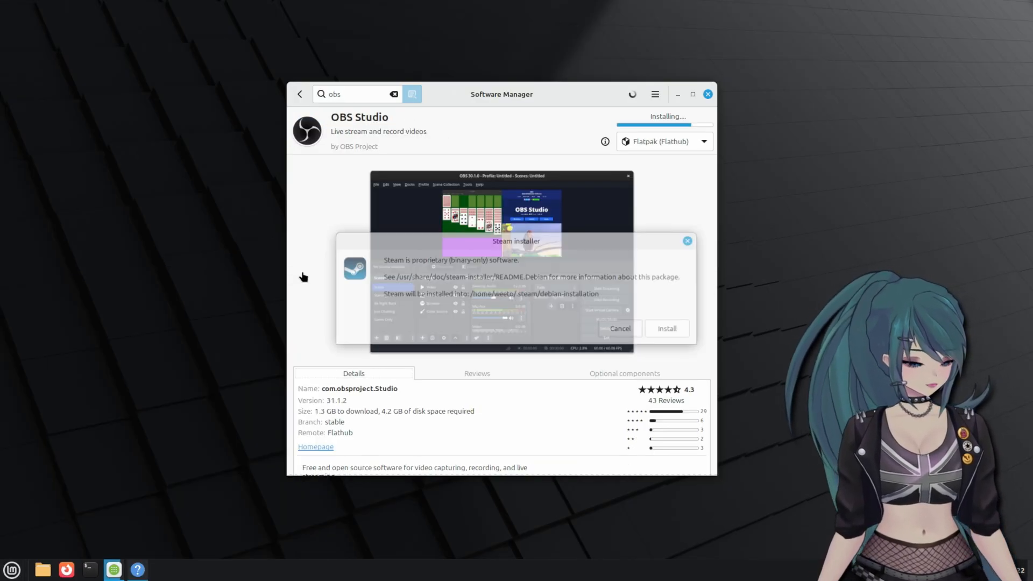
# - Confirm installing Steam into the home folder, then switch to the Steam Library
pyautogui.click(670, 328)
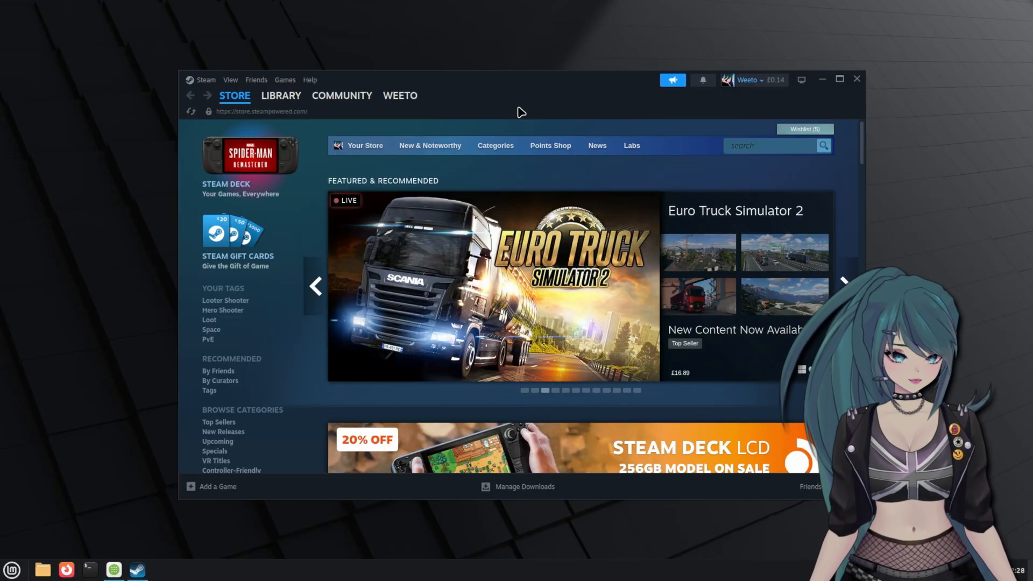
pyautogui.click(281, 98)
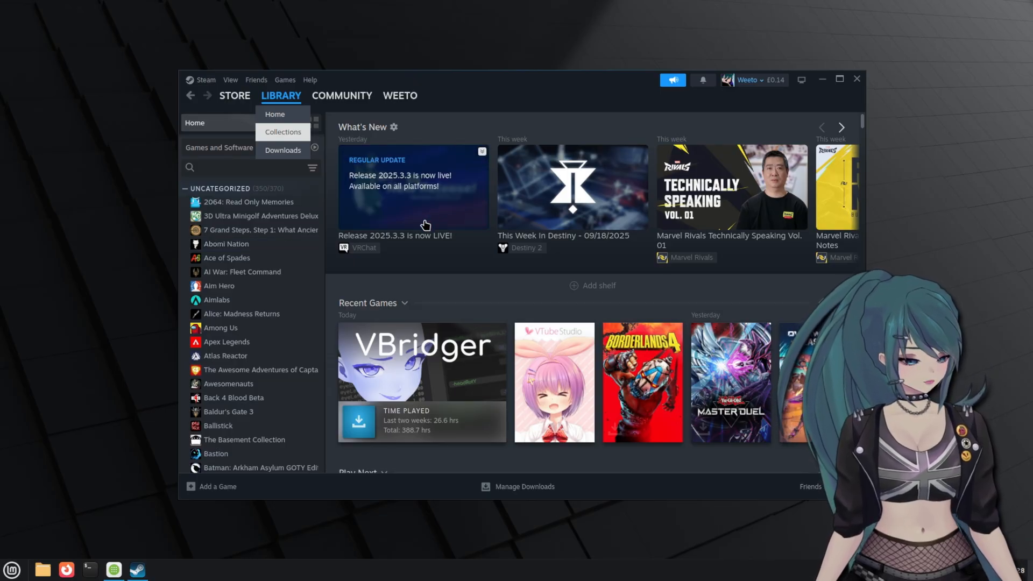
# - Search the library for 'vtub' and install VTube Studio locally, accepting its EULA
pyautogui.click(235, 161)
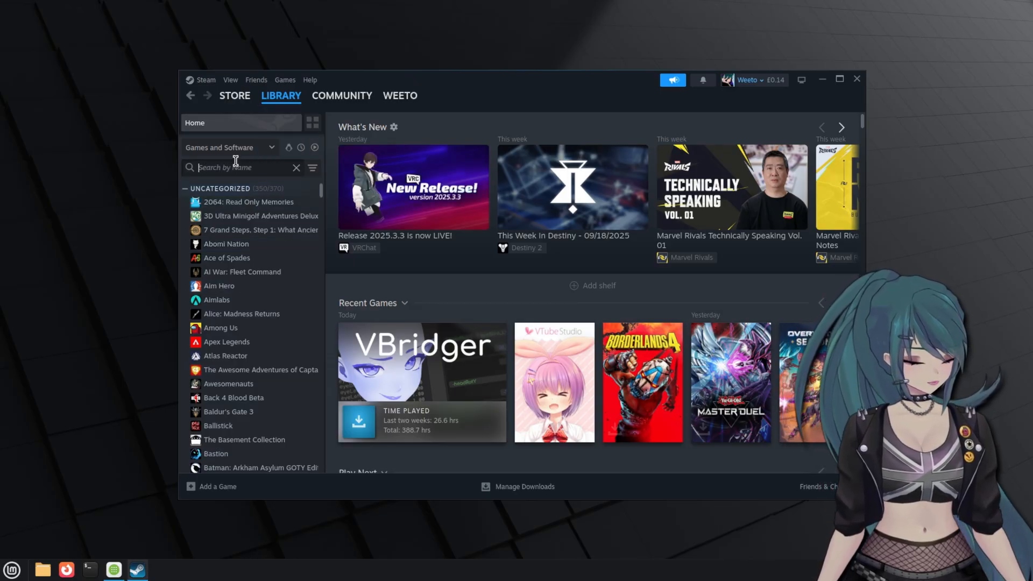
pyautogui.write('vtub')
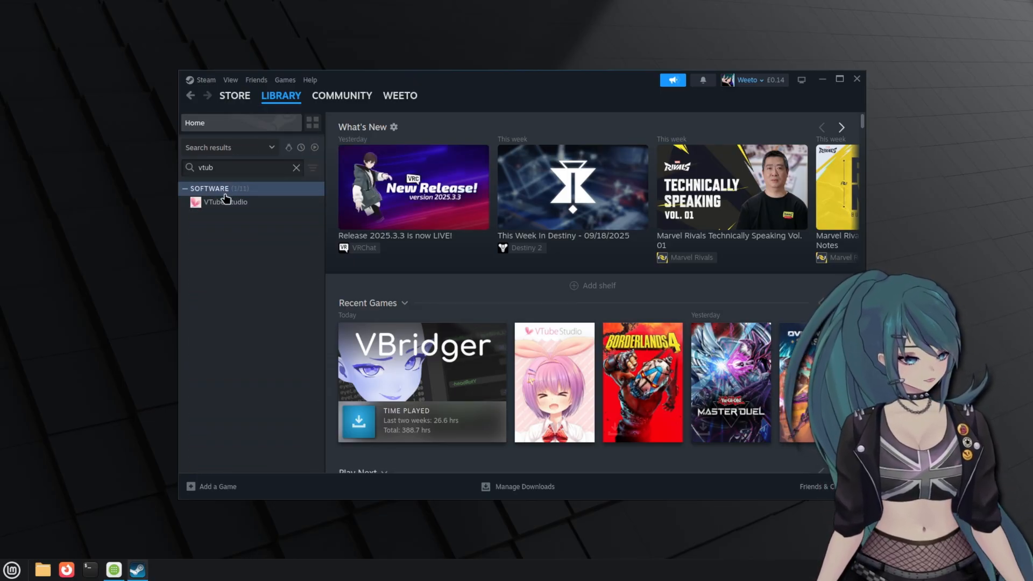
pyautogui.click(226, 200)
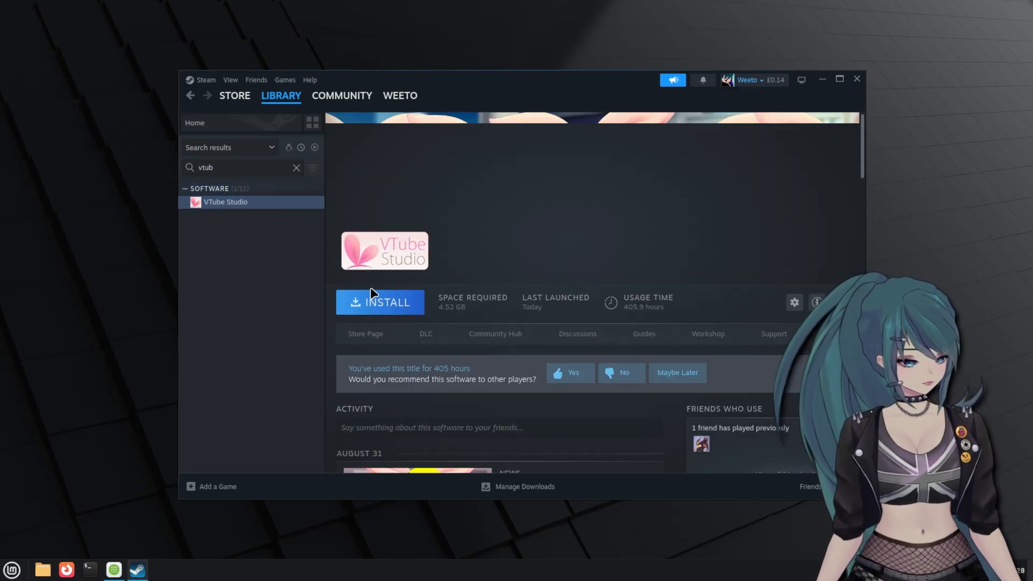
pyautogui.click(389, 311)
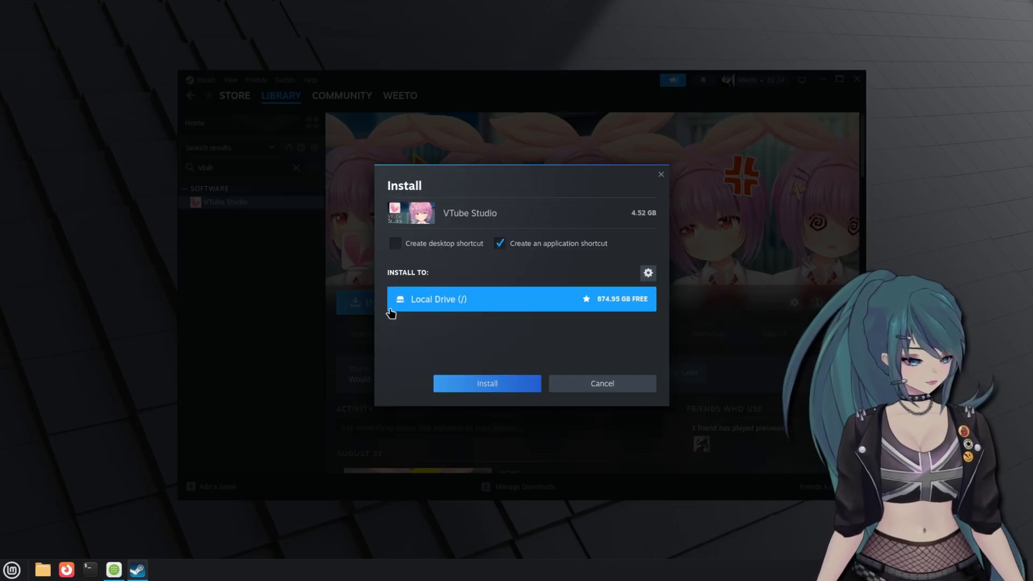
pyautogui.click(487, 385)
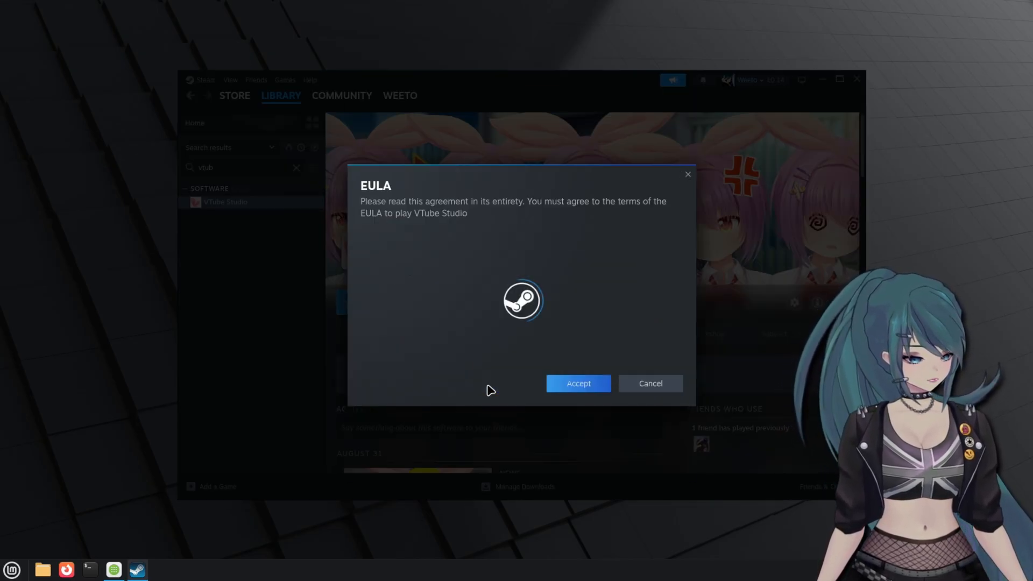
pyautogui.click(573, 457)
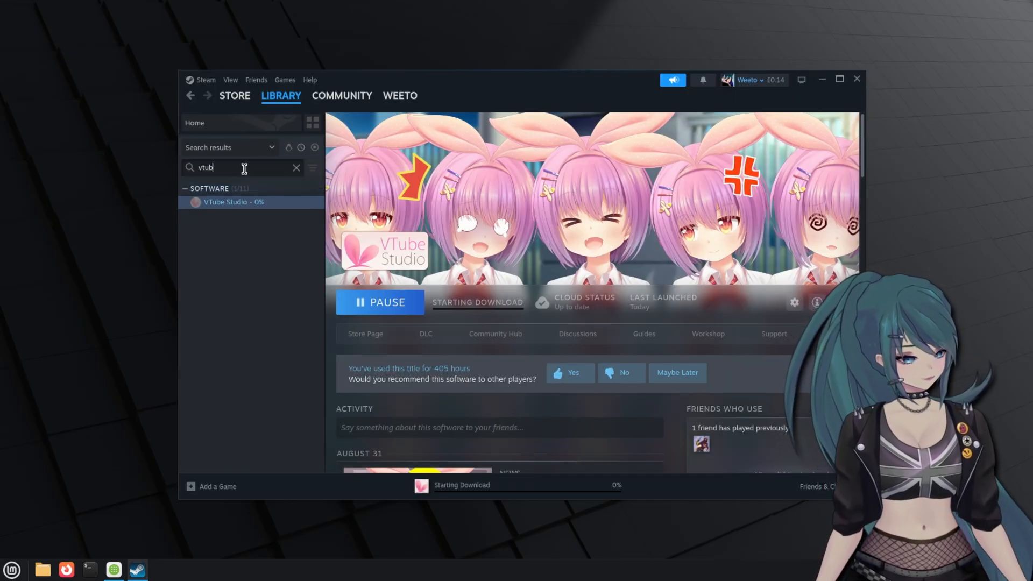
# - Change the library search to 'vbri' and open VBridger's page
pyautogui.press('BackSpace')
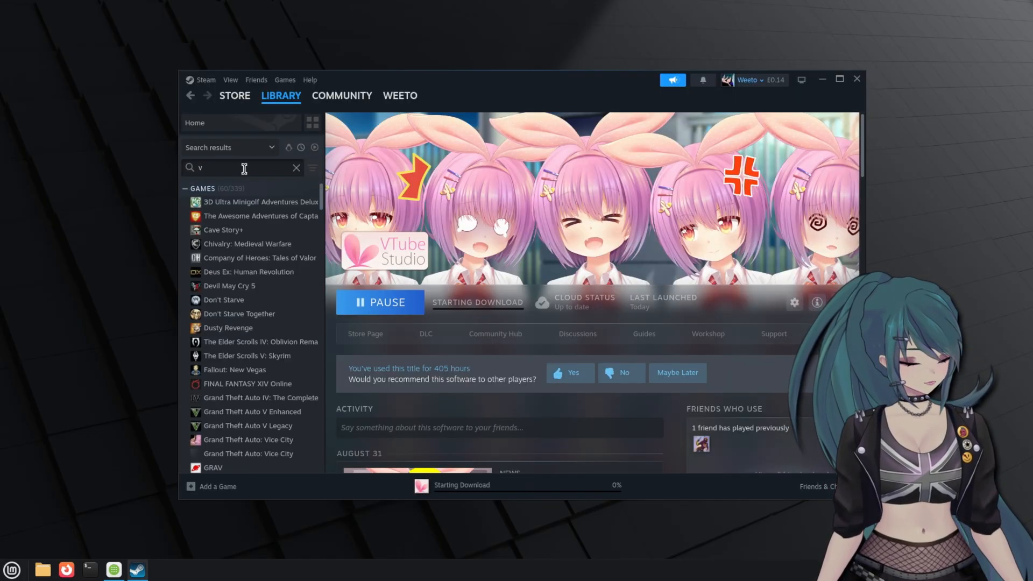
pyautogui.write('brid')
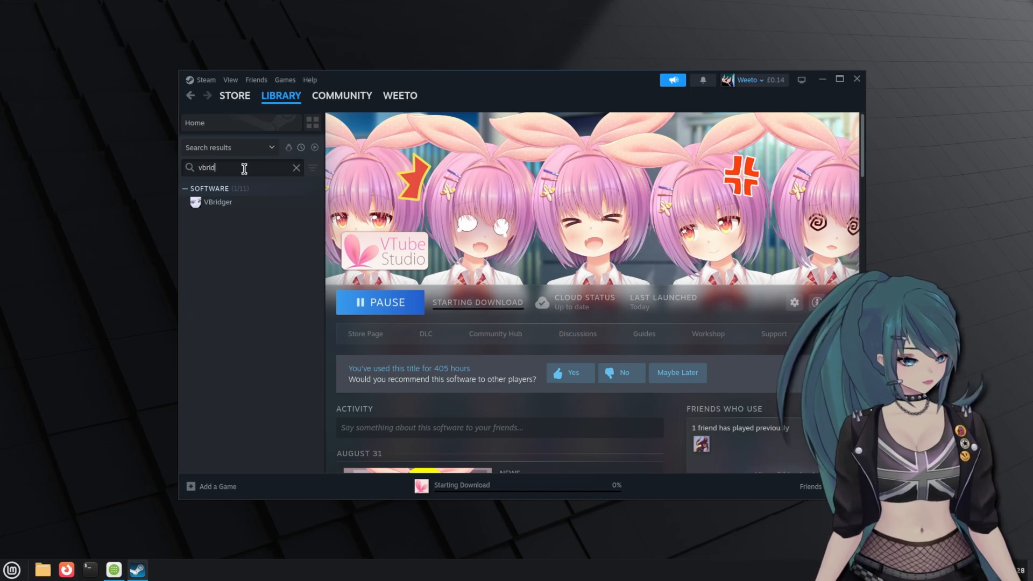
pyautogui.click(229, 204)
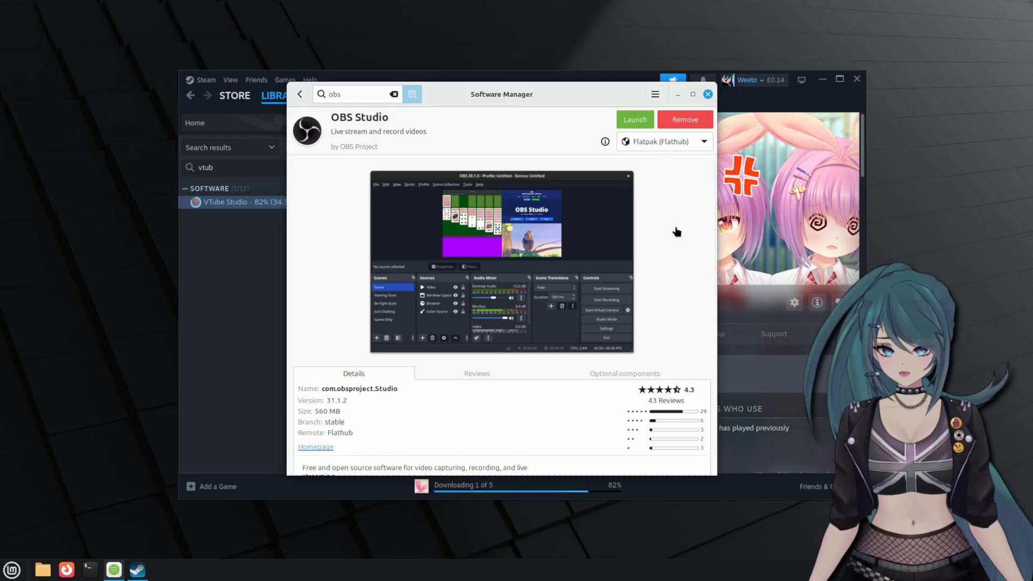
# - On OBS Studio's Optional components tab, add the OBS VkCapture plugin
pyautogui.scroll(-3, 677, 232)
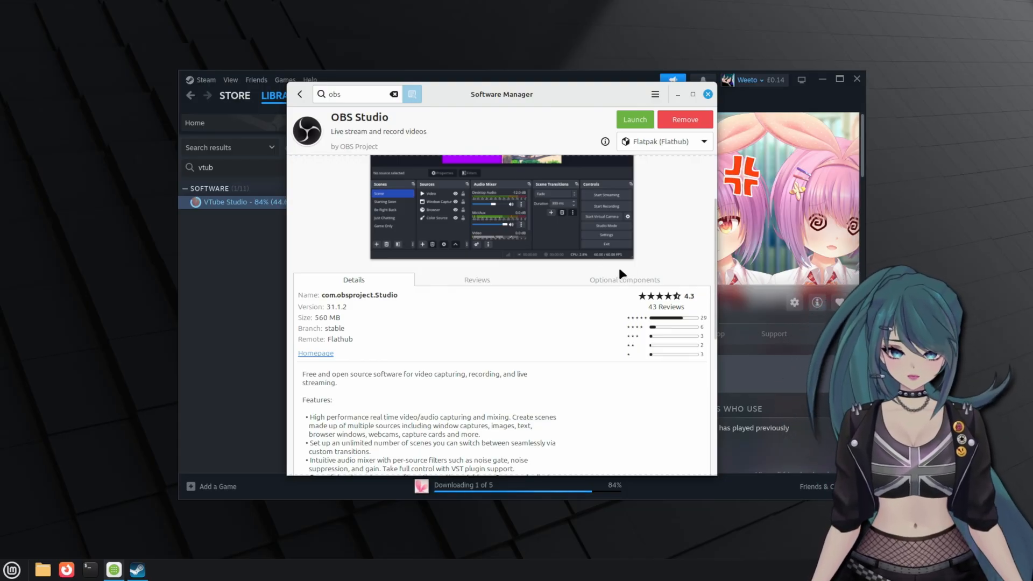
pyautogui.click(629, 280)
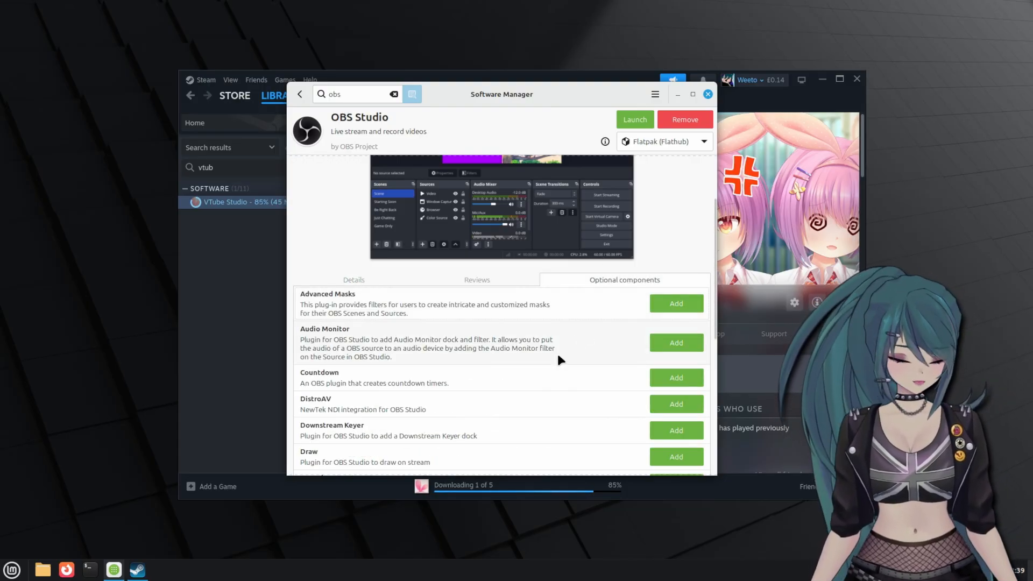
pyautogui.scroll(2, 558, 355)
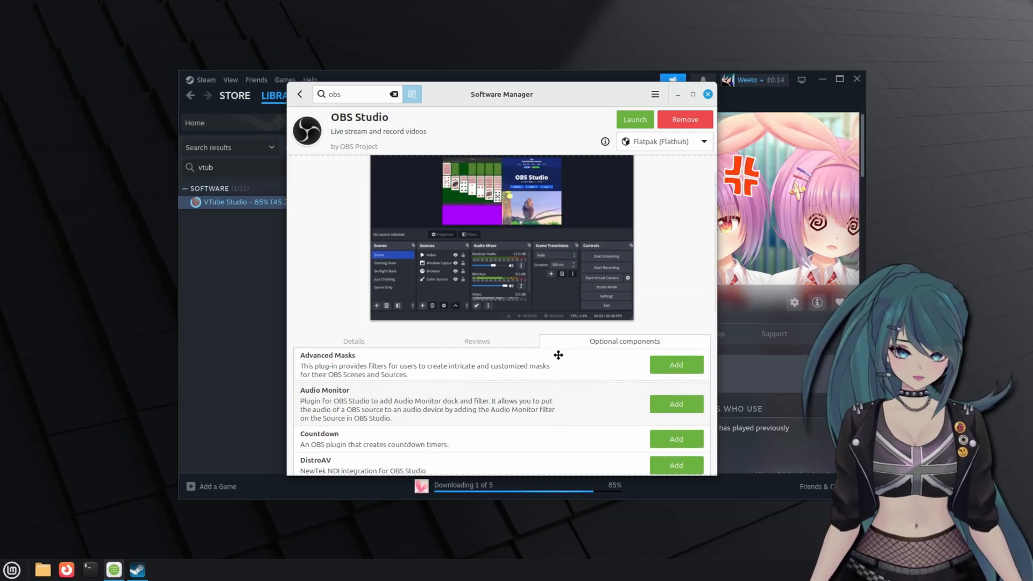
pyautogui.scroll(-2, 558, 355)
pyautogui.scroll(-5, 558, 355)
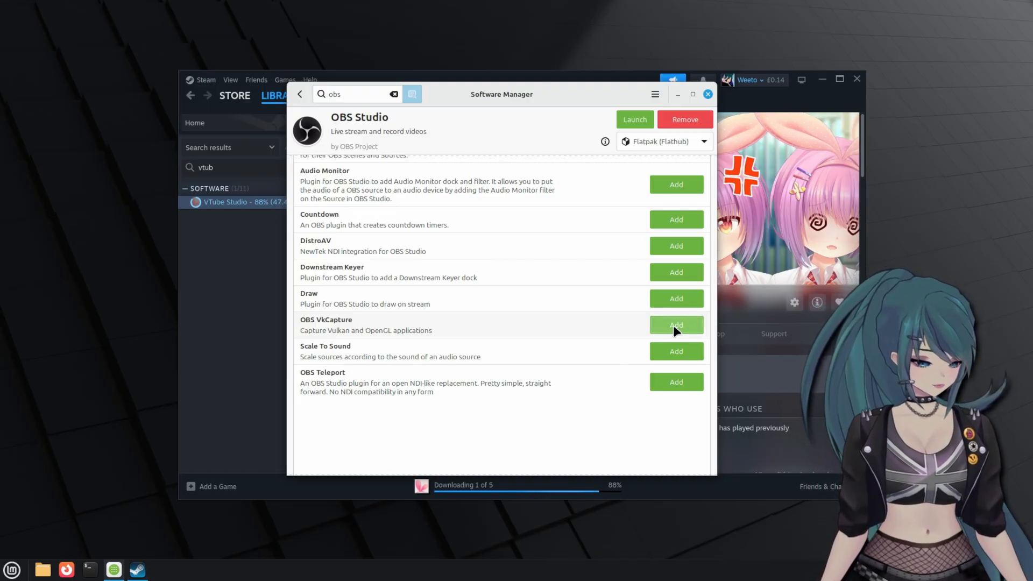
pyautogui.click(673, 325)
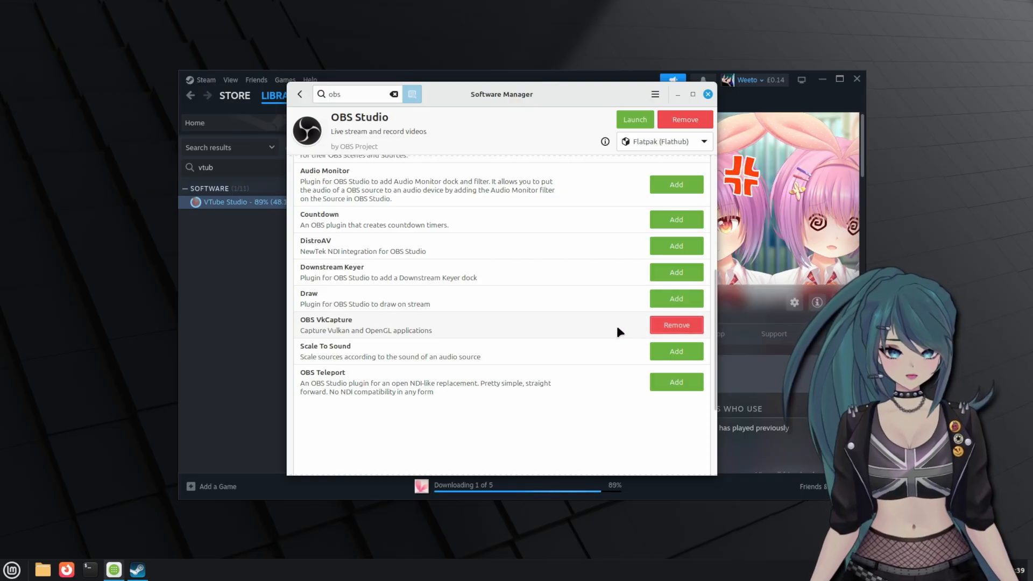
pyautogui.scroll(1, 617, 329)
pyautogui.scroll(1, 617, 327)
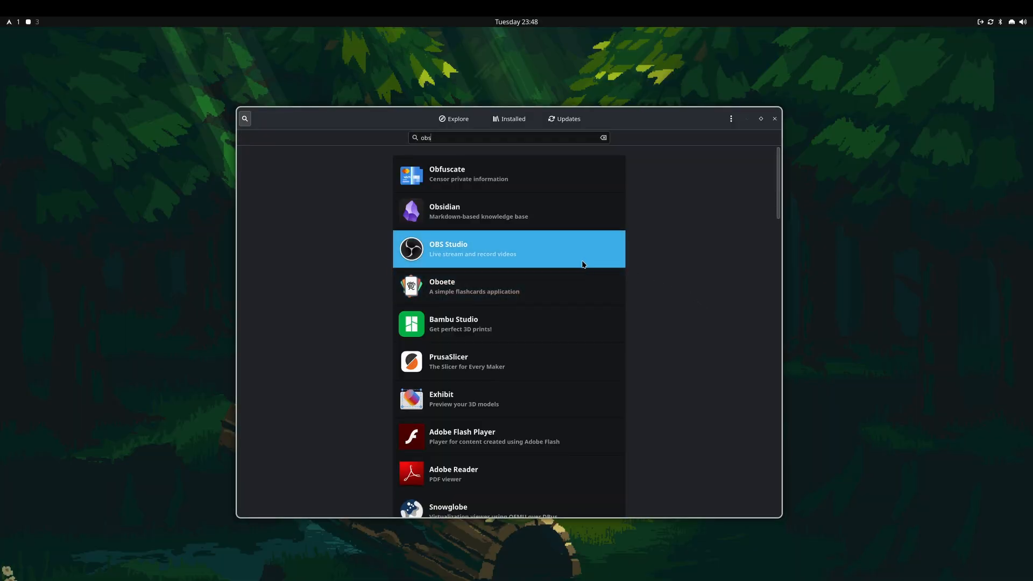
# - Open OBS Studio's page in GNOME Software and browse through its Add-ons list
pyautogui.click(577, 260)
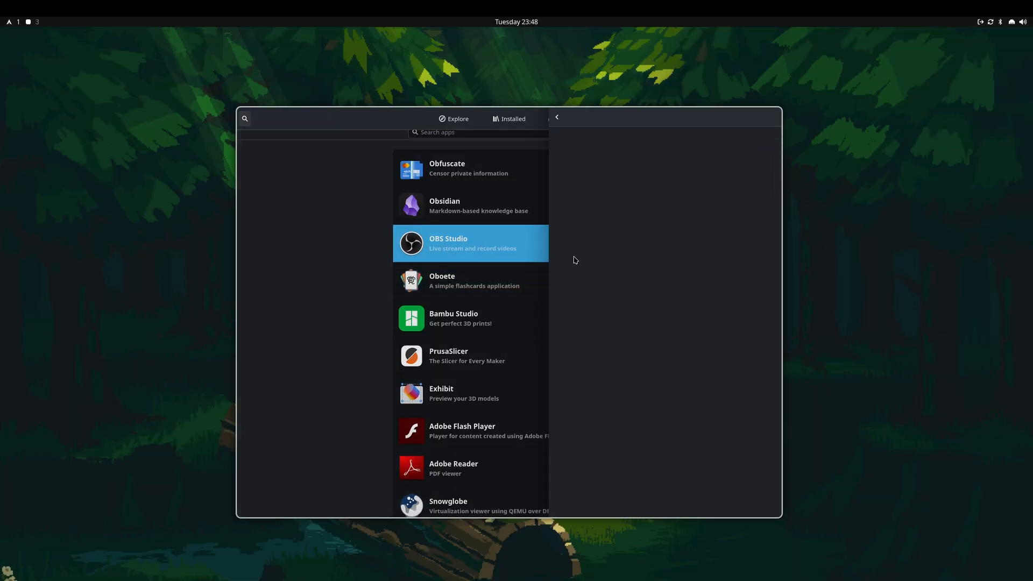
pyautogui.scroll(-4, 724, 276)
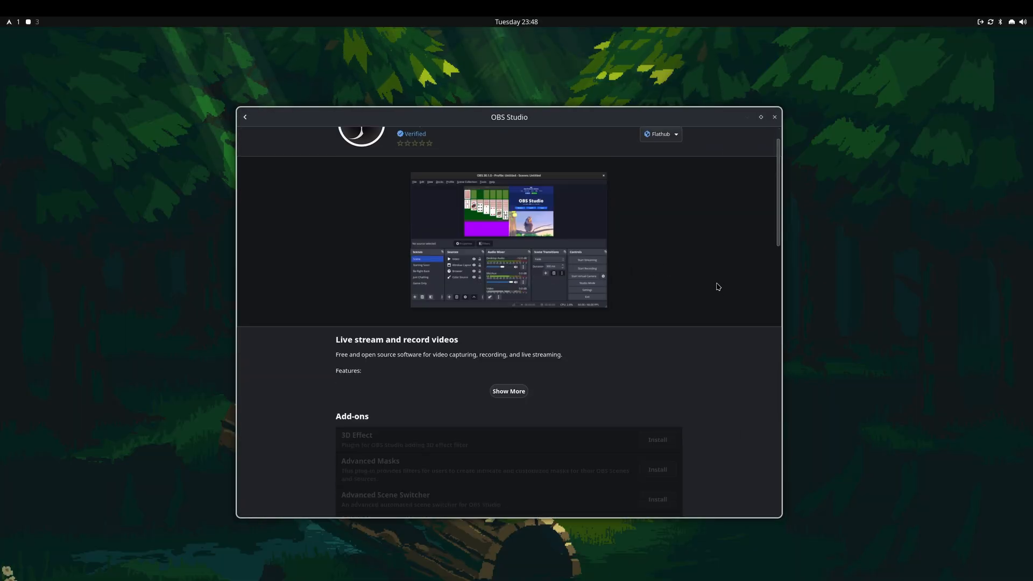
pyautogui.scroll(-7, 718, 286)
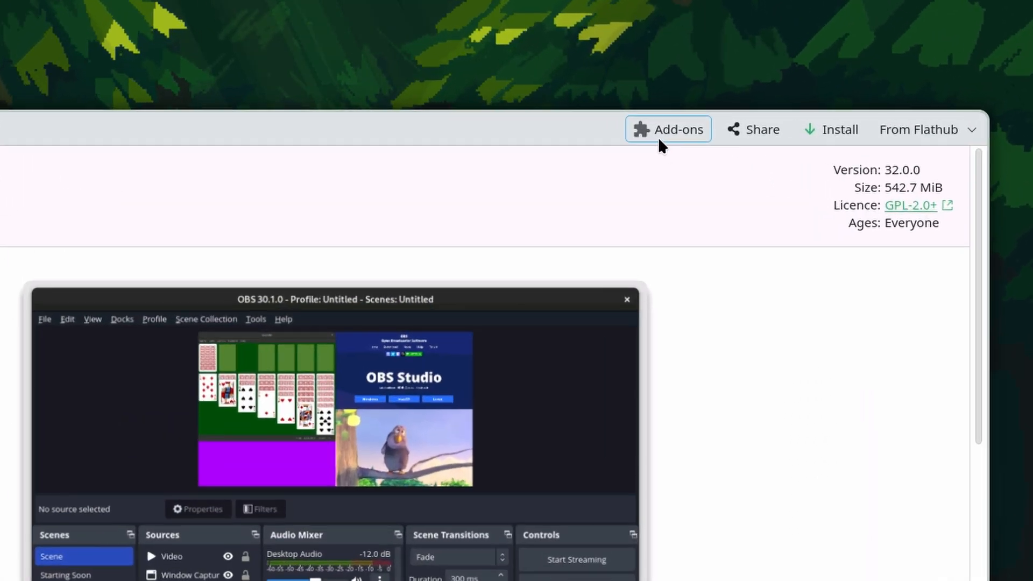
pyautogui.click(659, 132)
pyautogui.scroll(-8, 553, 360)
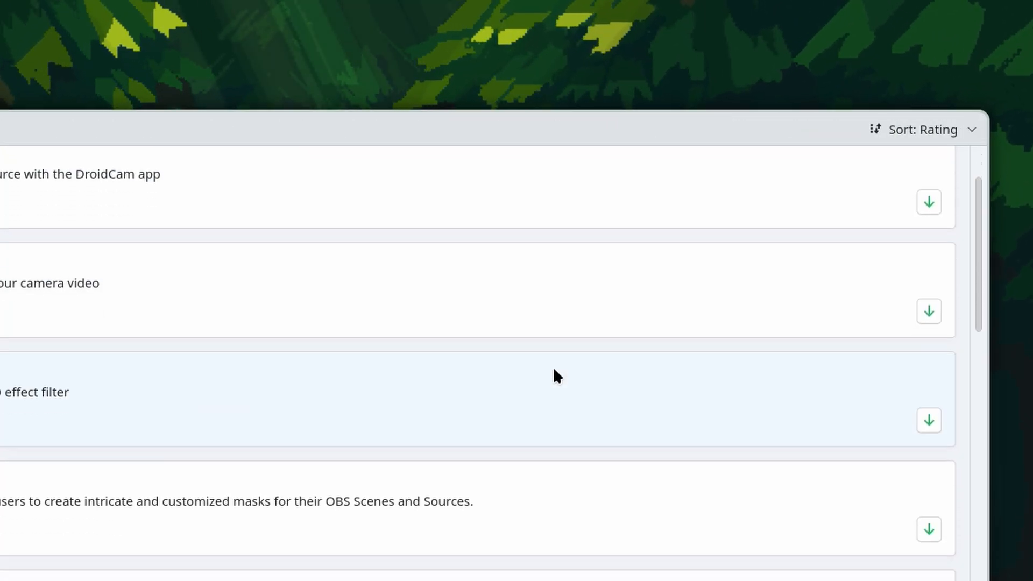
pyautogui.scroll(-10, 569, 365)
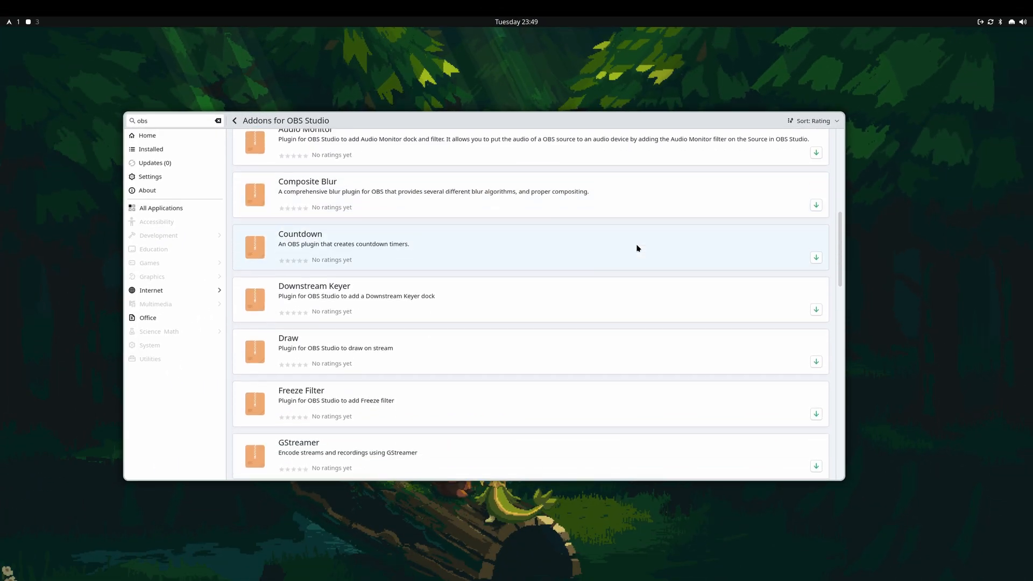
pyautogui.scroll(-5, 637, 253)
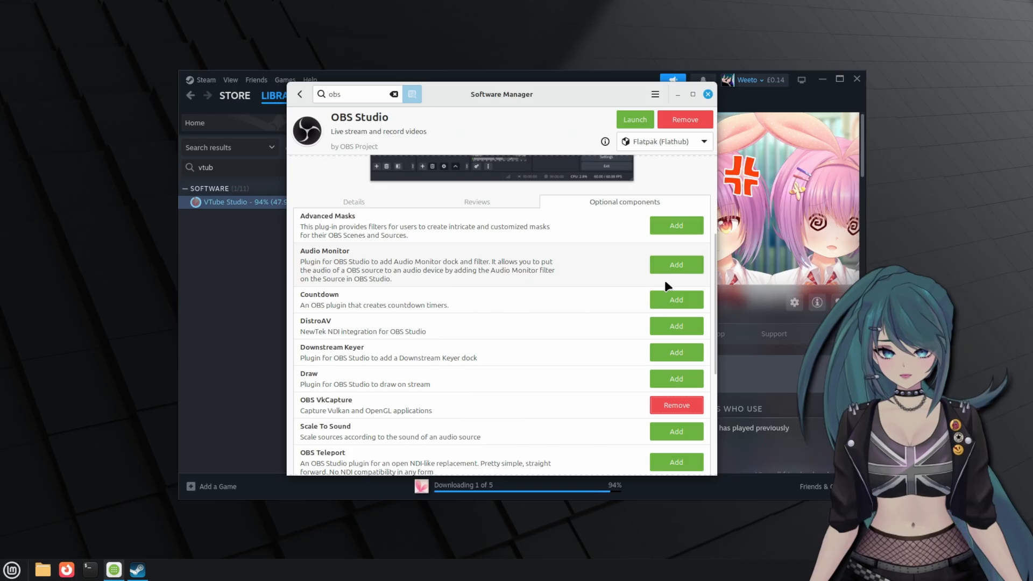
pyautogui.scroll(-3, 664, 280)
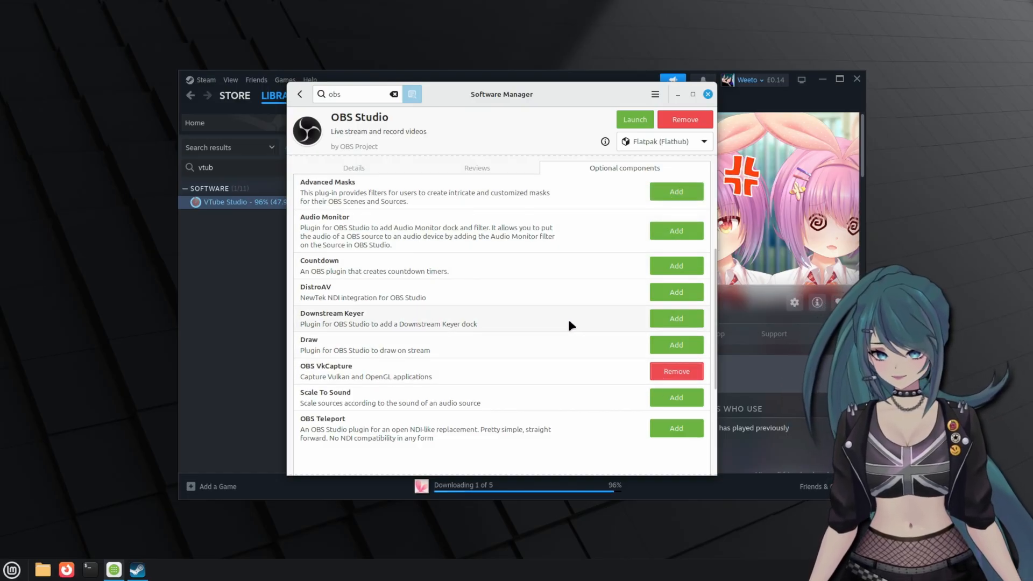
# - Review the Optional components list, bring Steam forward, and open Firefox on a new tab
pyautogui.scroll(-5, 522, 301)
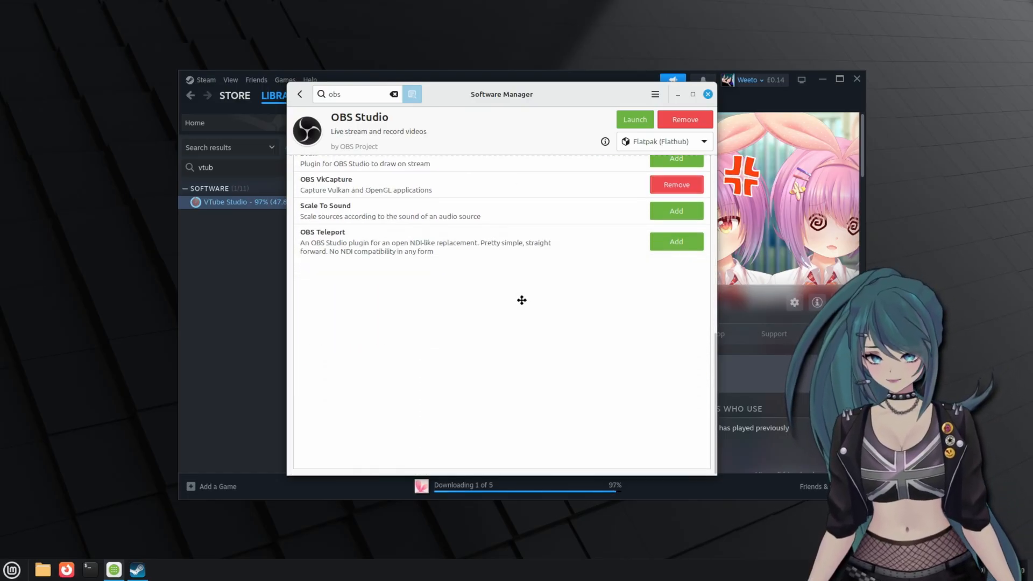
pyautogui.scroll(10, 521, 299)
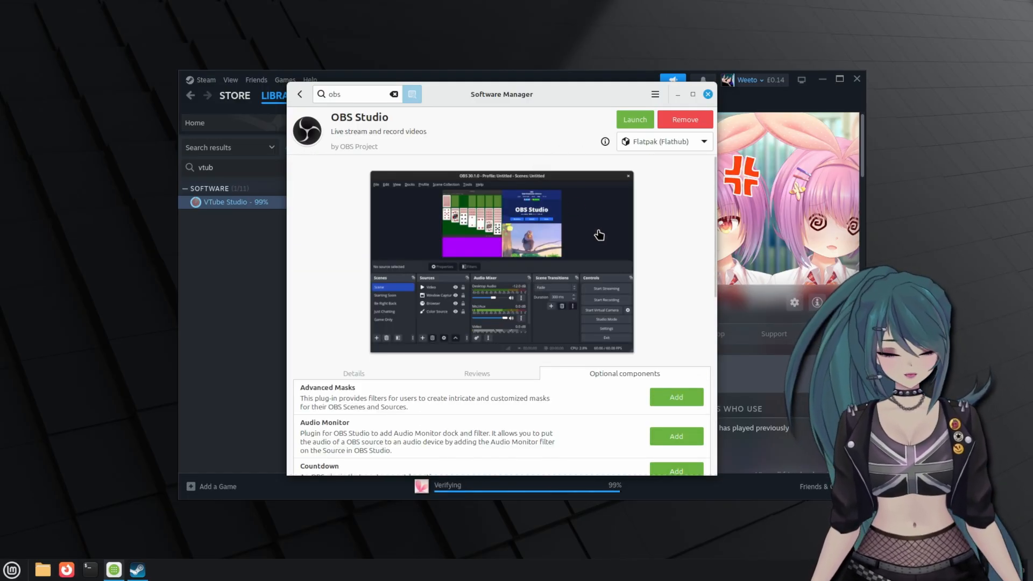
pyautogui.click(254, 296)
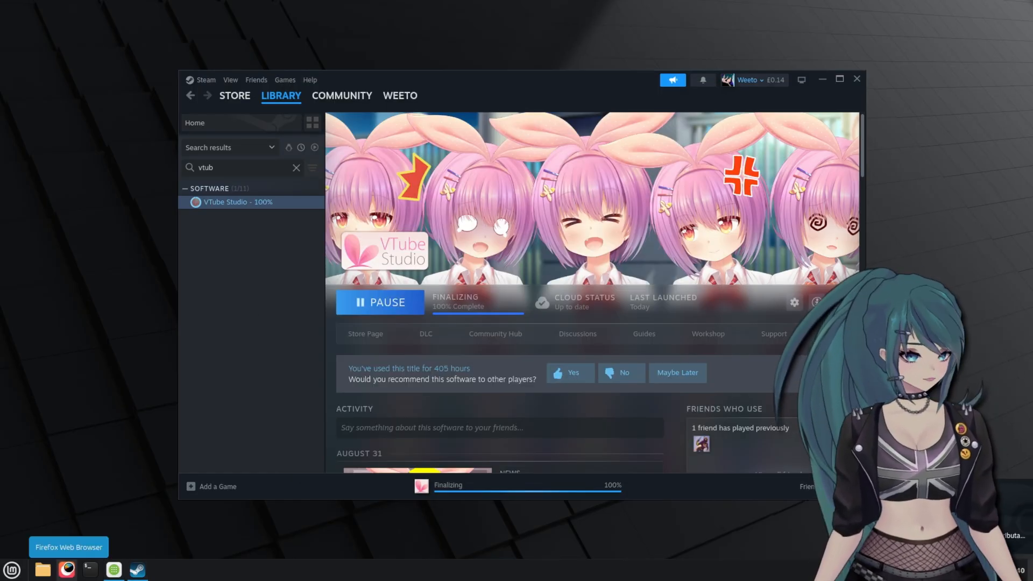
pyautogui.click(66, 570)
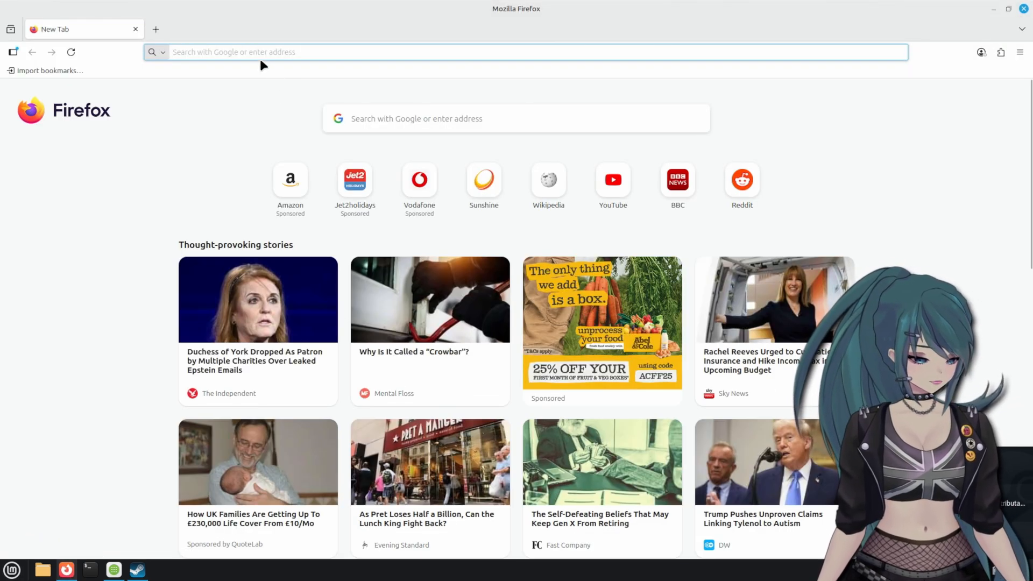
# - Go to github.com/nowrep/obs-vkcapture and review the README's Flatpak and Dependencies sections
pyautogui.click(251, 51)
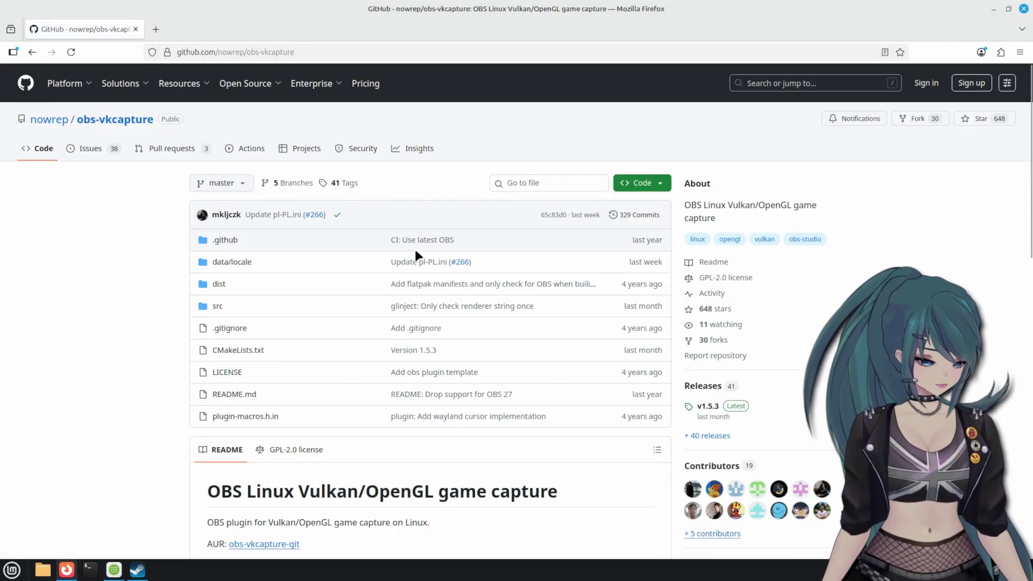
pyautogui.scroll(-10, 415, 249)
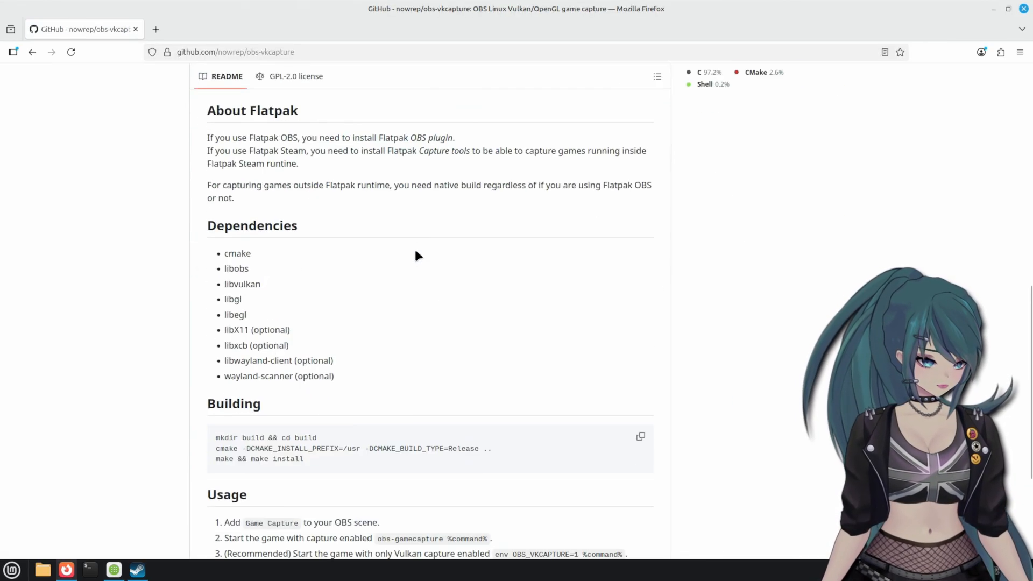
pyautogui.scroll(3, 416, 254)
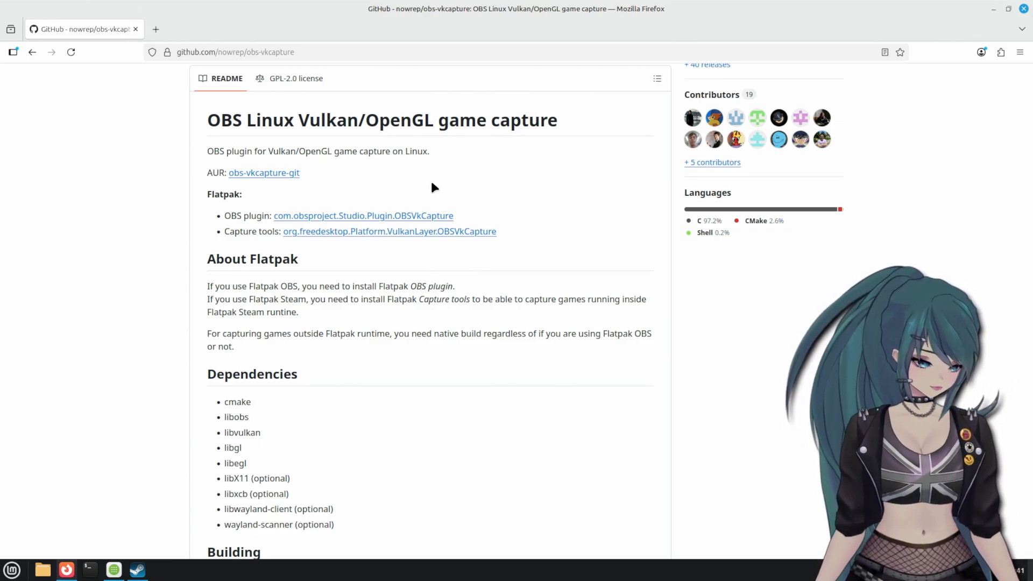
pyautogui.scroll(3, 434, 186)
# - Run sudo apt install for the Vulkan, Mesa and libobs-dev packages, entering the administrator password
pyautogui.scroll(-7, 432, 183)
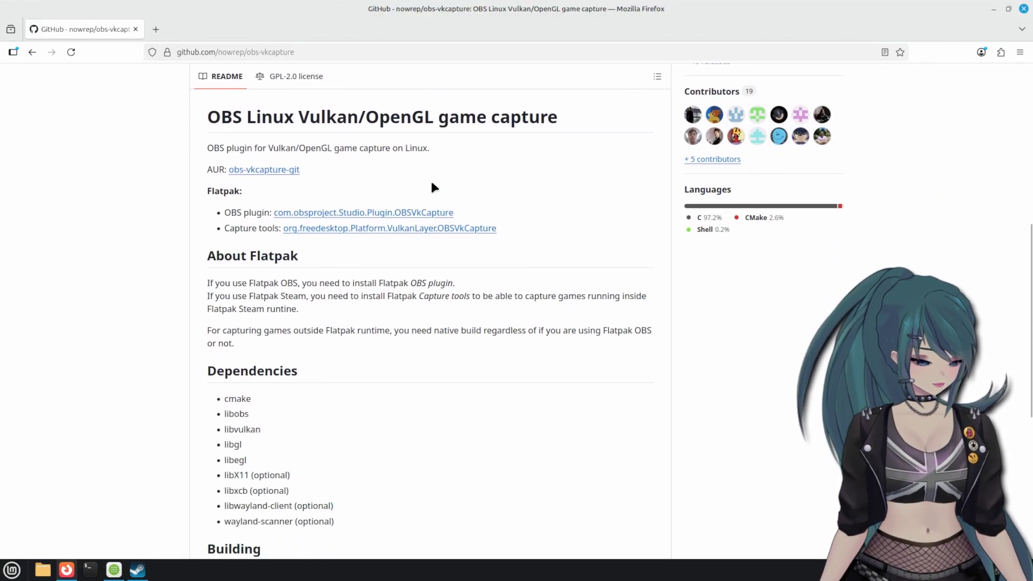
pyautogui.hotkey('ctrl', 'alt', 't')
pyautogui.write('s')
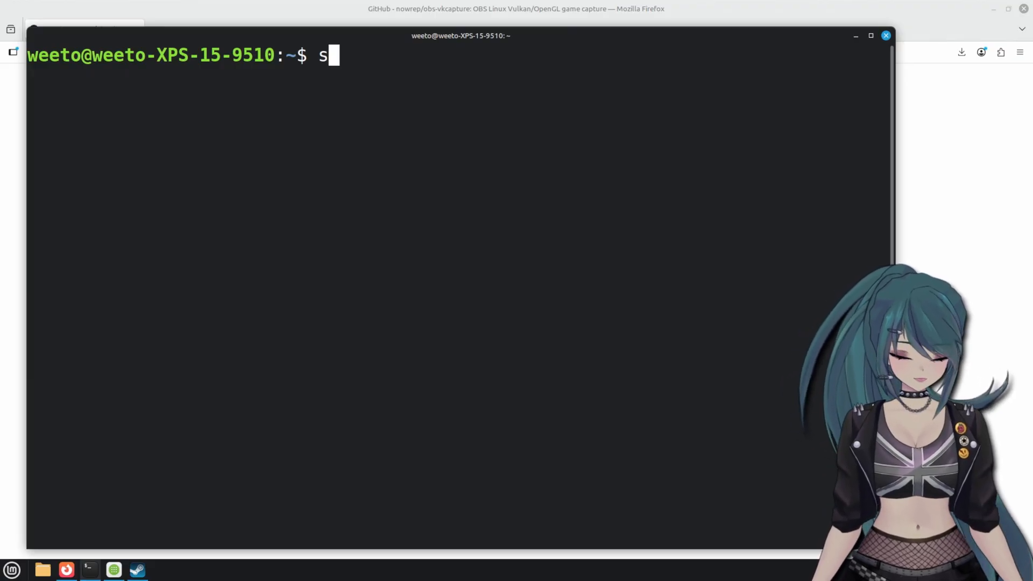
pyautogui.write('udo apt i')
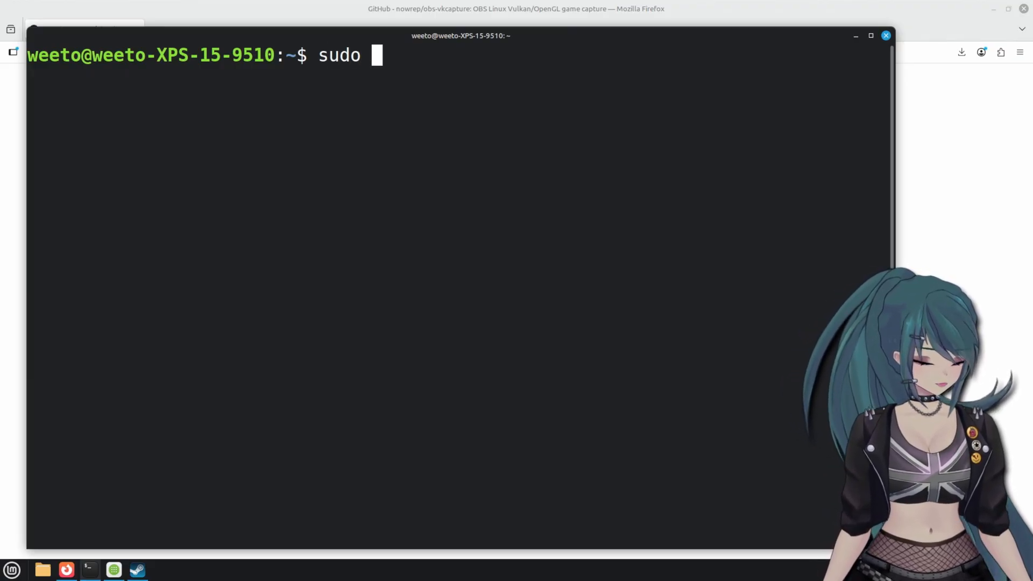
pyautogui.press('BackSpace')
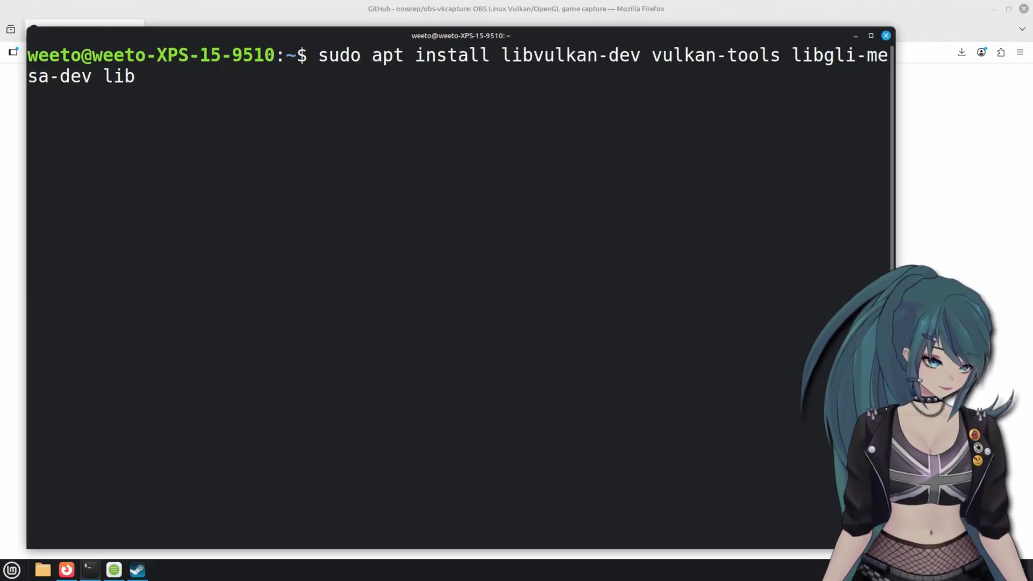
pyautogui.write('obs-dev')
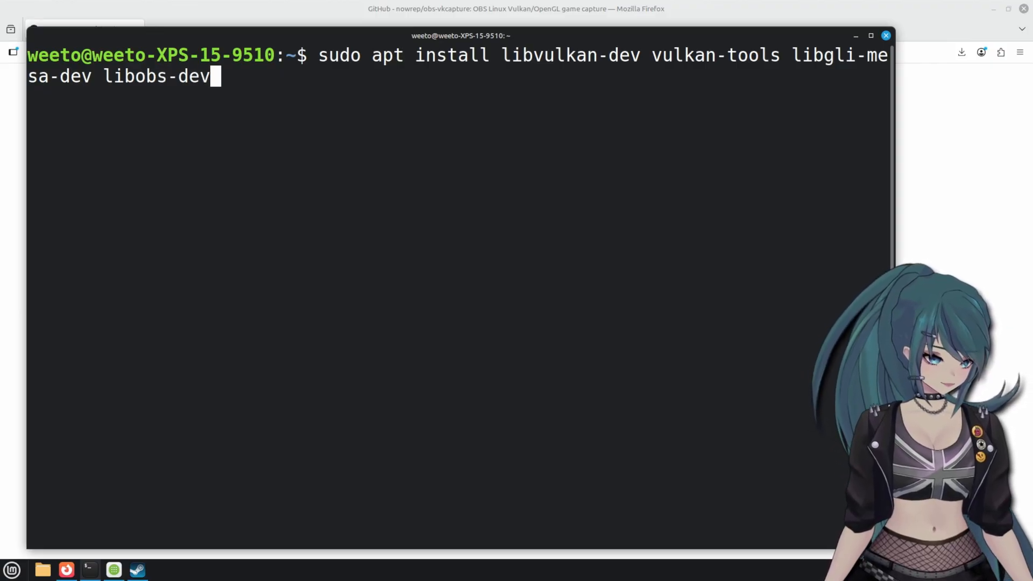
pyautogui.press('Return')
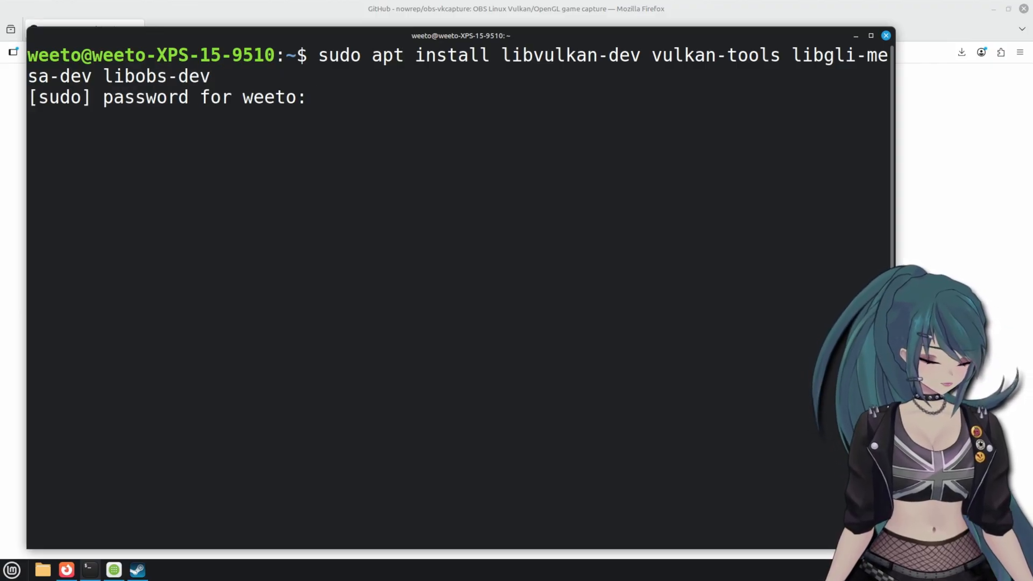
pyautogui.write('****')
pyautogui.press('Return')
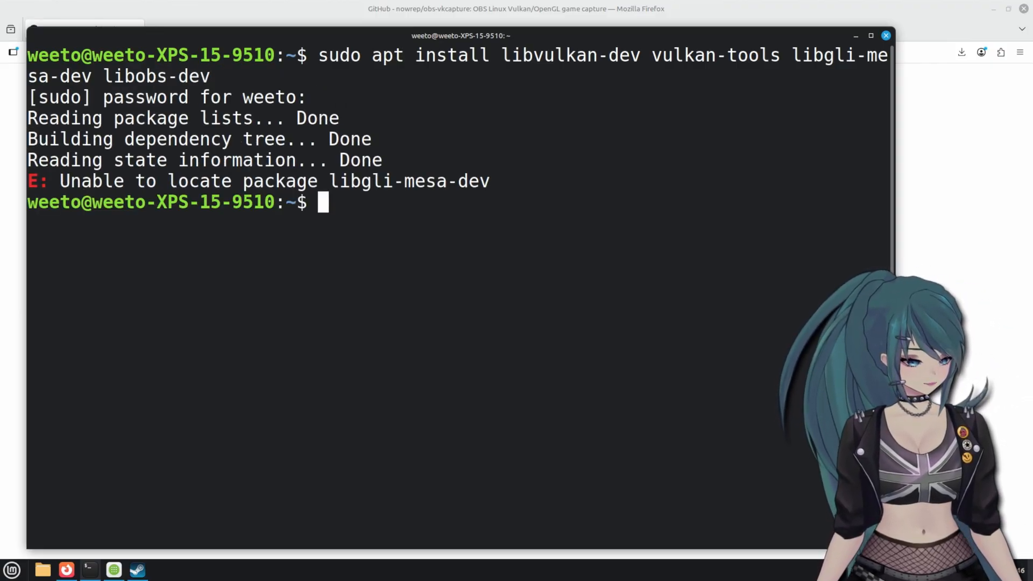
# - Fix the misspelled libgli package to libgl1-mesa-dev, rerun the install and accept it
pyautogui.press('Up')
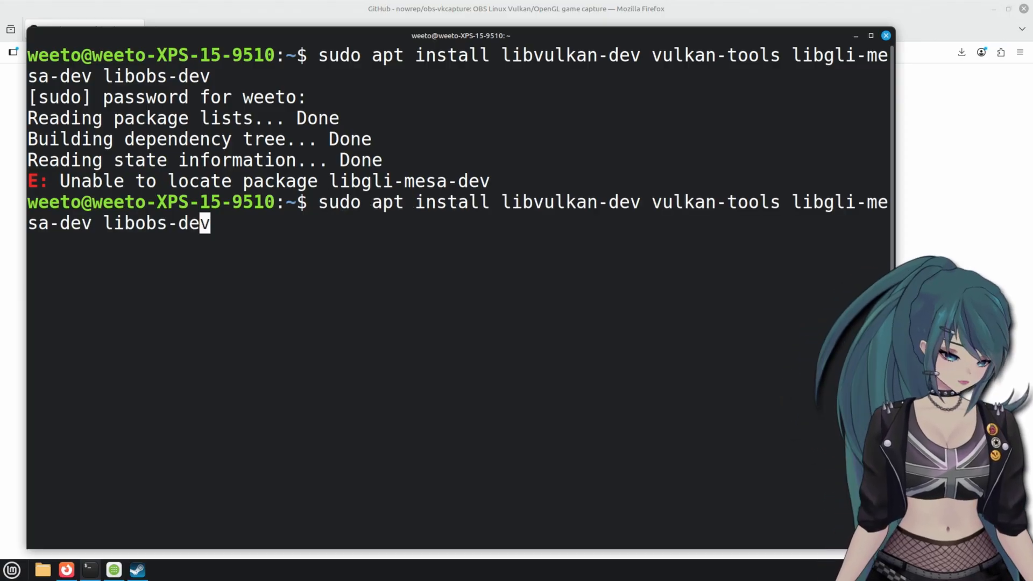
pyautogui.press('Left')
pyautogui.press('Left')
pyautogui.press('Left')
pyautogui.press('Left')
pyautogui.press('Left')
pyautogui.press('Left')
pyautogui.press('Left')
pyautogui.press('Left')
pyautogui.press('Left')
pyautogui.press('Left')
pyautogui.press('Left')
pyautogui.press('Left')
pyautogui.press('Left')
pyautogui.press('Left')
pyautogui.press('Left')
pyautogui.press('Left')
pyautogui.press('Left')
pyautogui.press('Left')
pyautogui.press('Left')
pyautogui.press('Left')
pyautogui.press('Right')
pyautogui.press('Right')
pyautogui.press('Right')
pyautogui.press('Right')
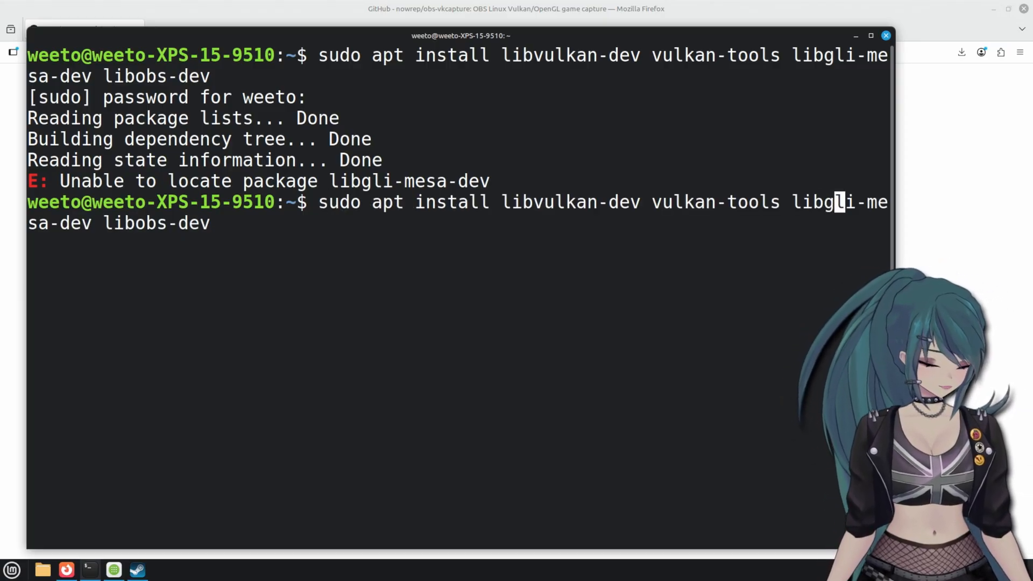
pyautogui.write('i')
pyautogui.press('BackSpace')
pyautogui.press('BackSpace')
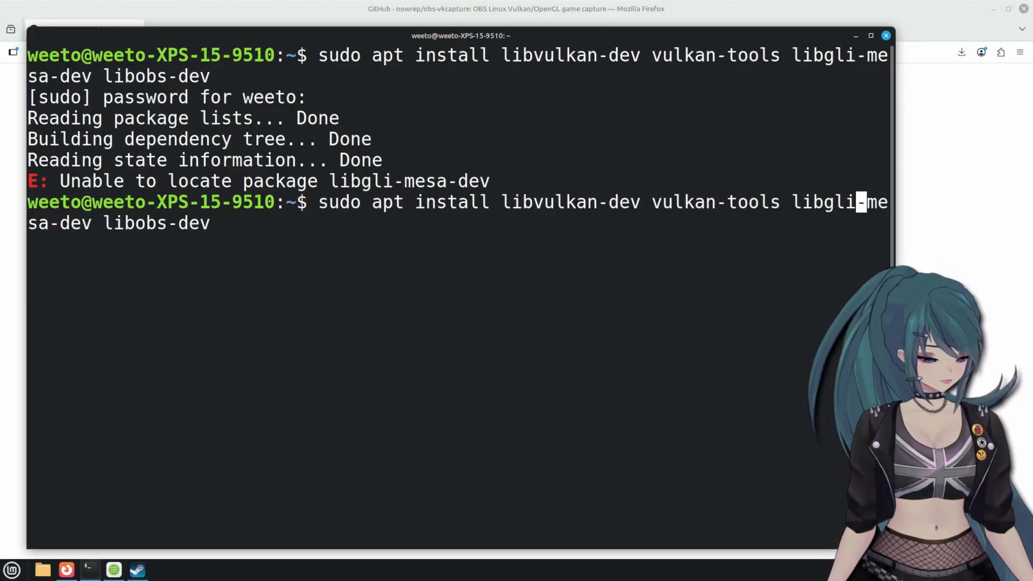
pyautogui.write('1')
pyautogui.press('Return')
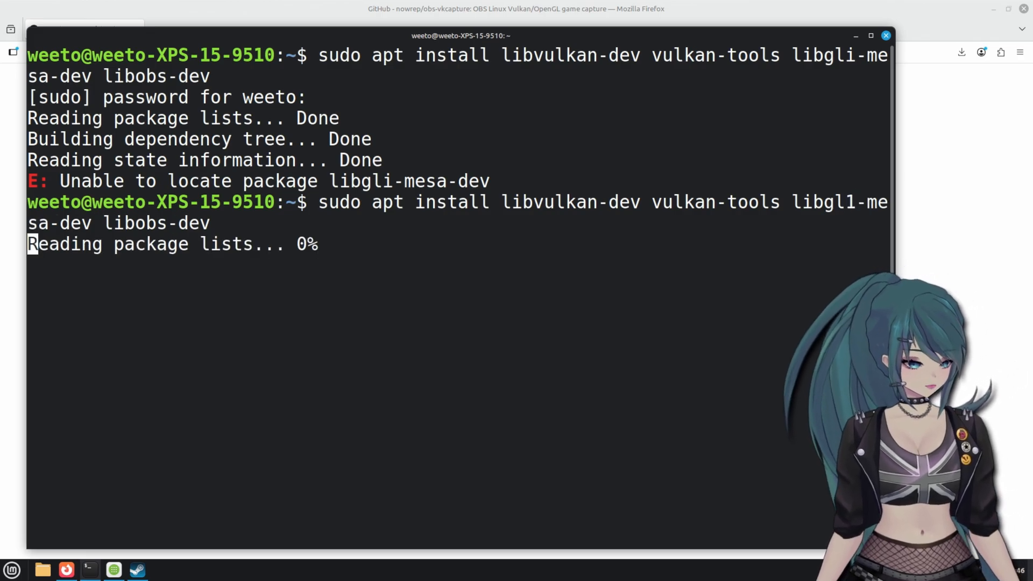
pyautogui.press('Return')
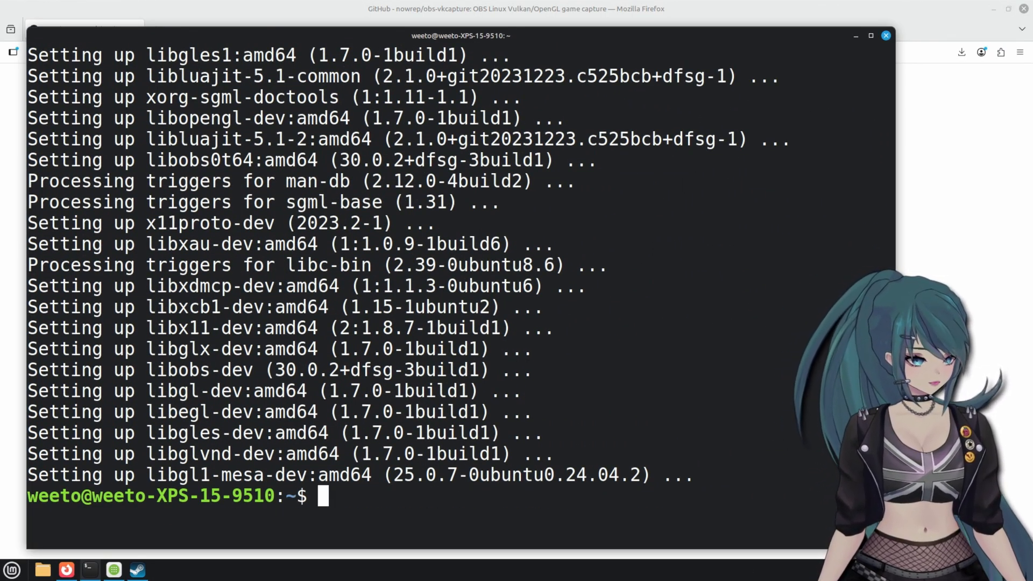
# - Back on the obs-vkcapture GitHub page, open the Code menu to download the repository ZIP
pyautogui.hotkey('alt', 'Tab')
pyautogui.scroll(15, 474, 159)
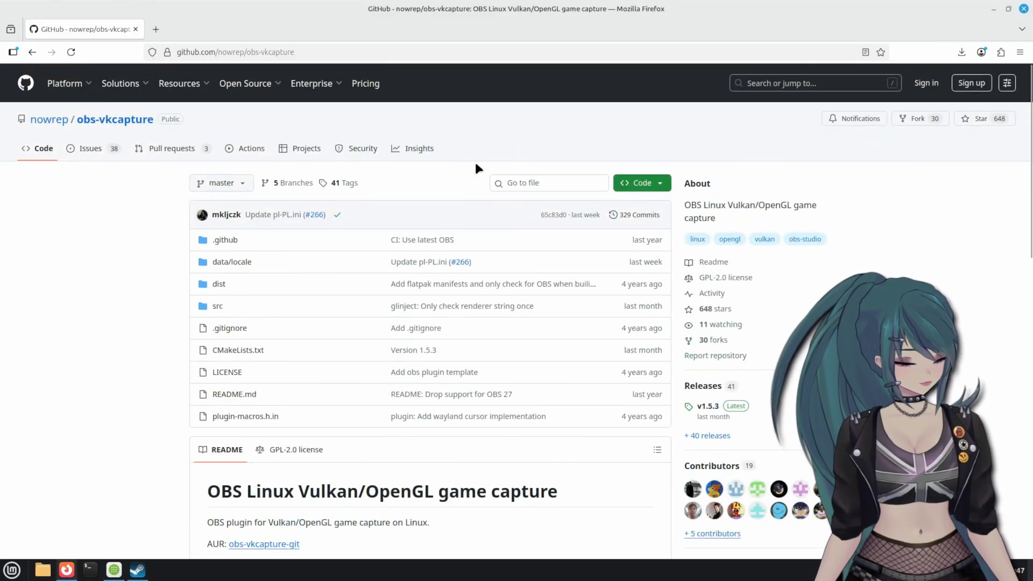
pyautogui.scroll(-2, 476, 167)
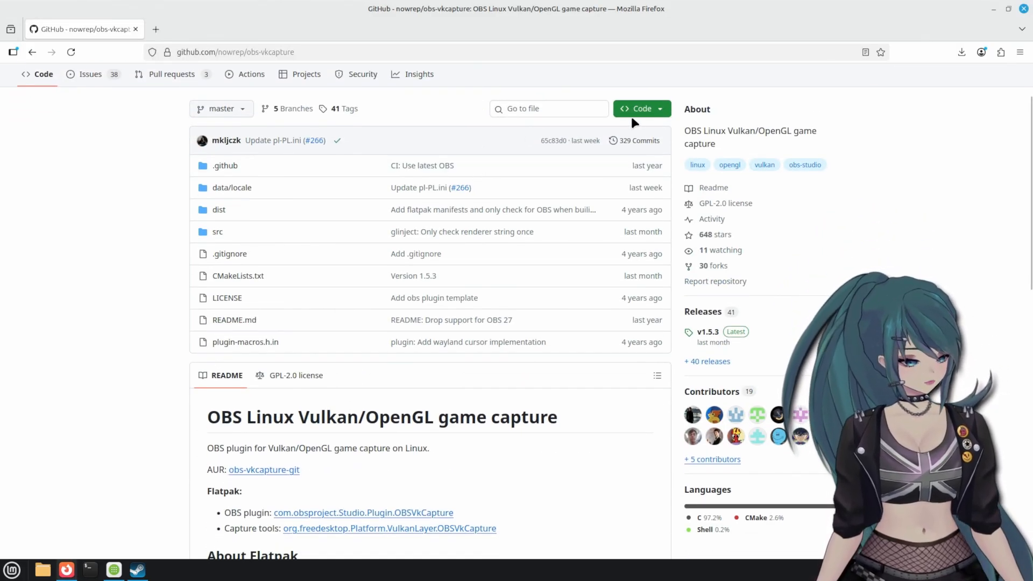
pyautogui.click(662, 111)
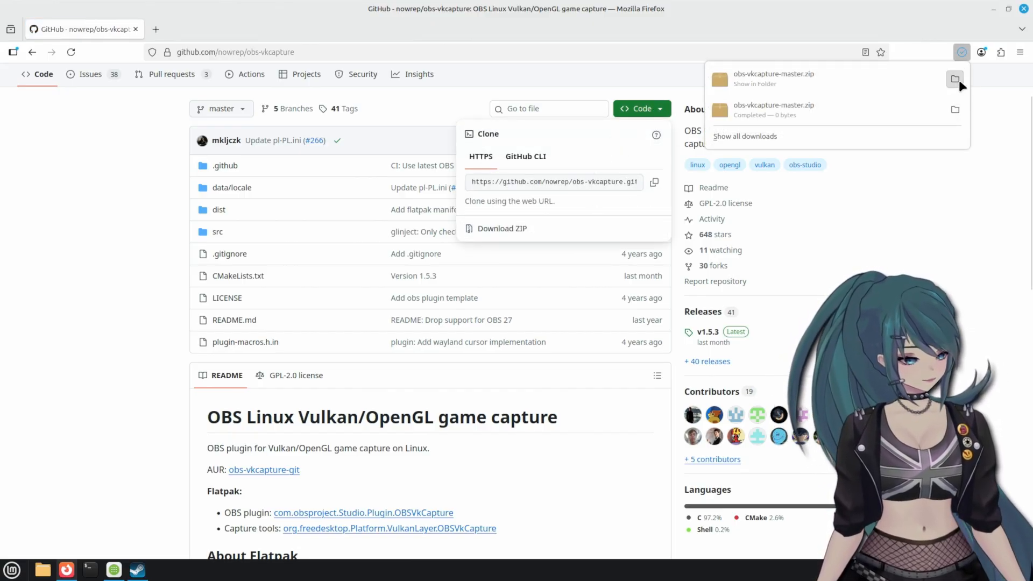
# - Extract obs-vkcapture-master.zip in Downloads and open the extracted obs-vkcapture-master folder
pyautogui.click(958, 79)
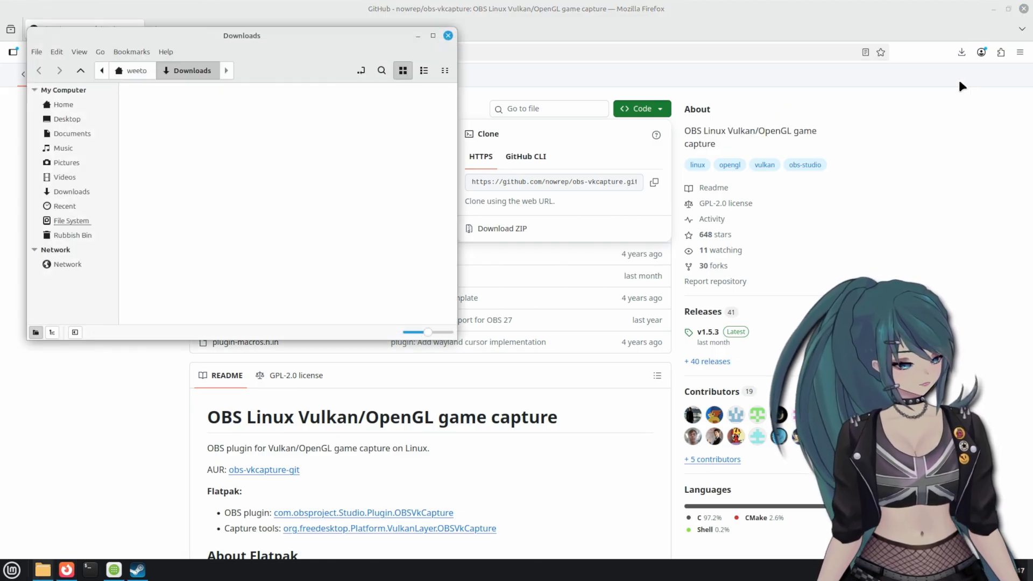
pyautogui.rightClick(162, 104)
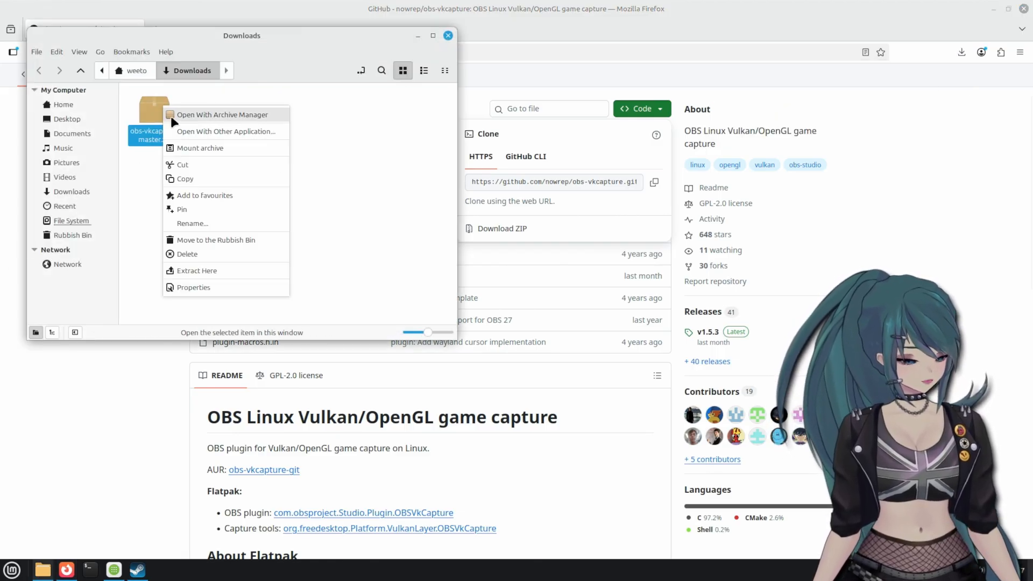
pyautogui.click(205, 270)
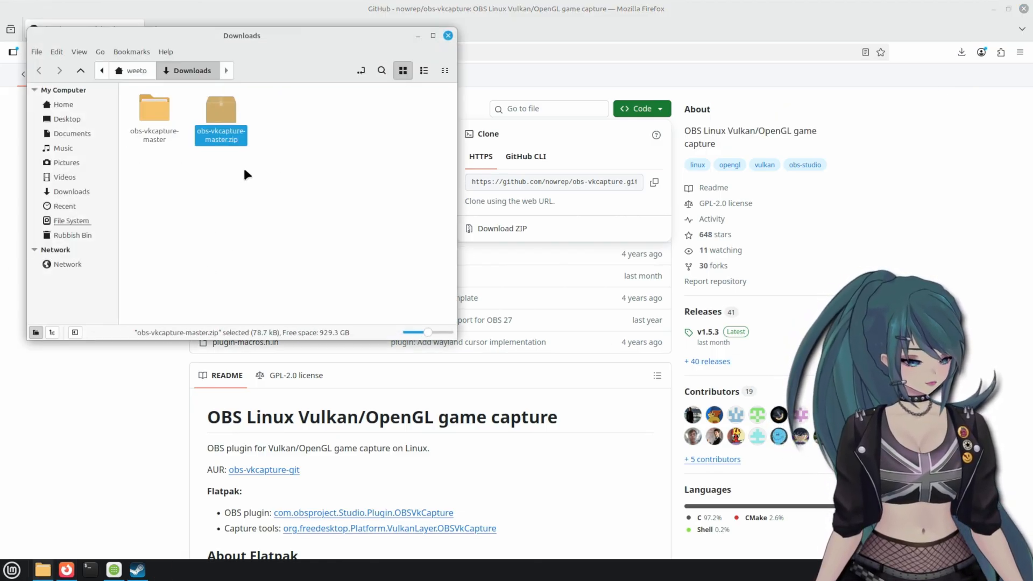
pyautogui.doubleClick(157, 112)
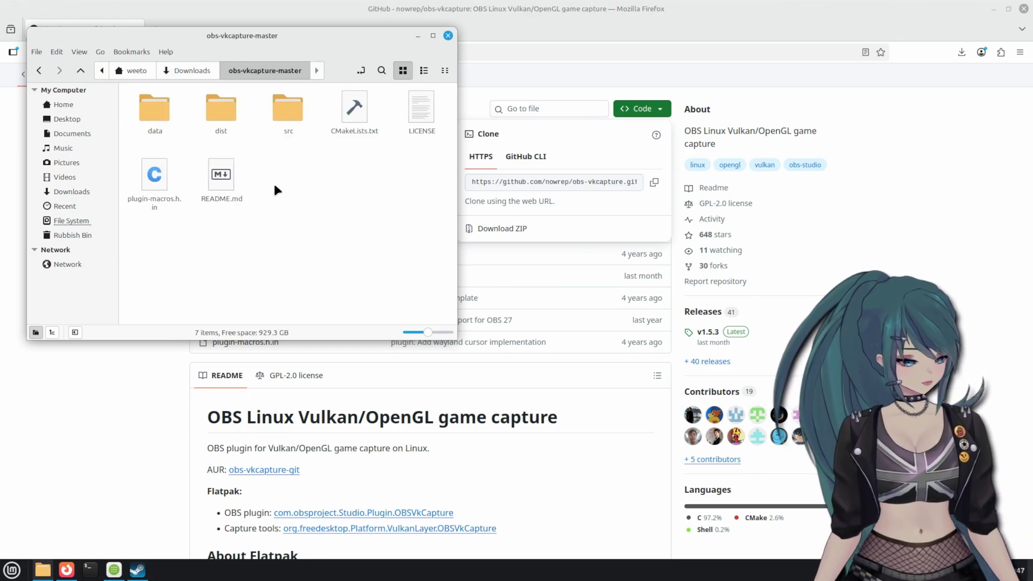
# - Open a terminal in the obs-vkcapture-master folder and enlarge its text
pyautogui.rightClick(289, 181)
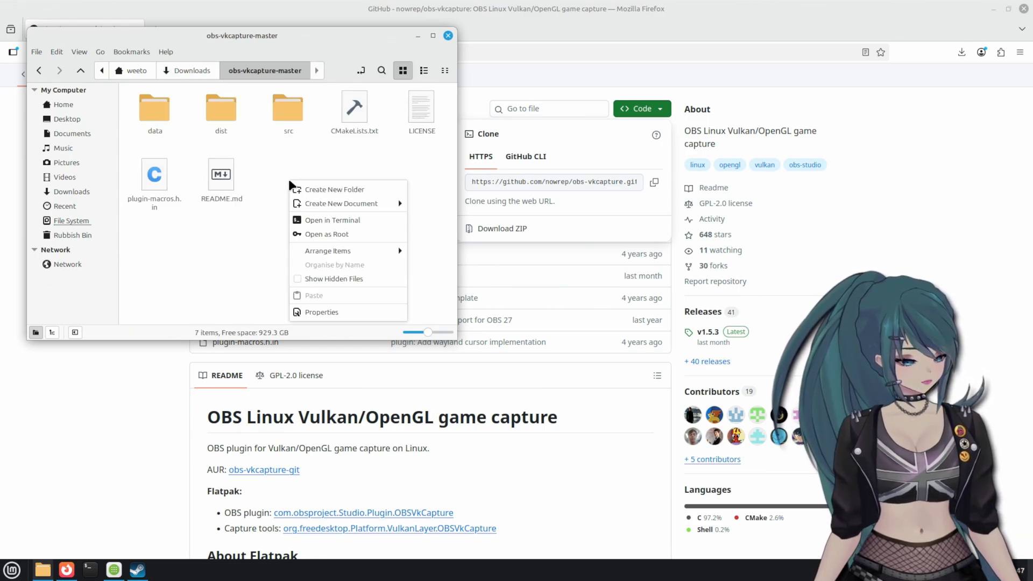
pyautogui.click(325, 221)
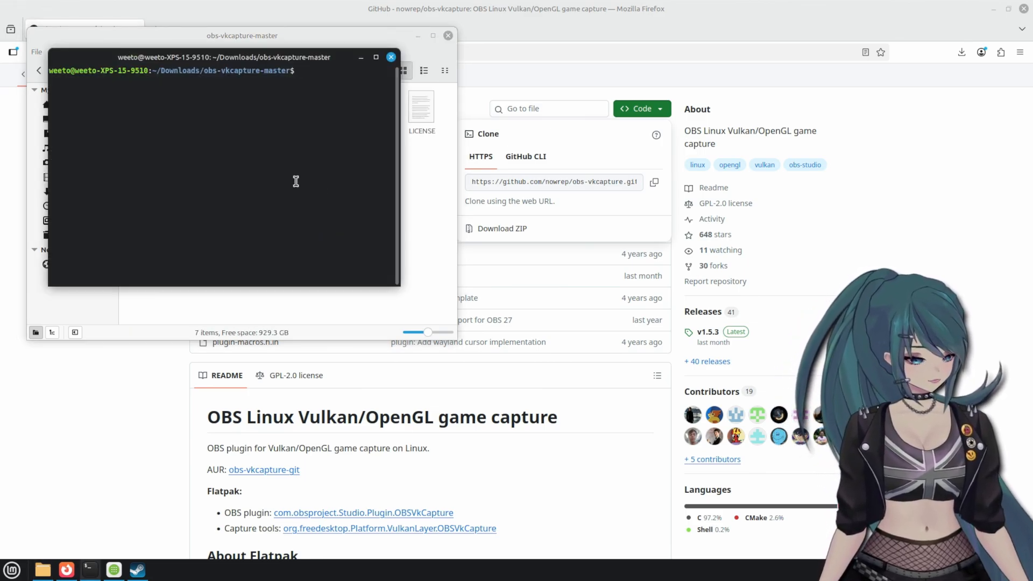
pyautogui.hotkey('ctrl', '+')
pyautogui.hotkey('ctrl', '+')
pyautogui.hotkey('ctrl', '+')
pyautogui.hotkey('ctrl', '+')
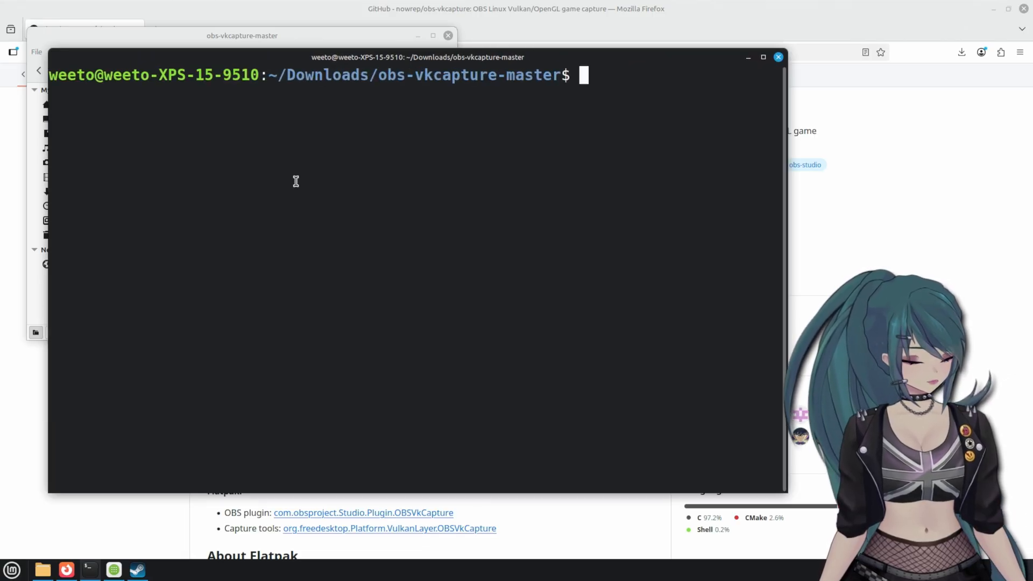
# - Copy the README's Building commands from the obs-vkcapture page and return to the terminal
pyautogui.click(34, 404)
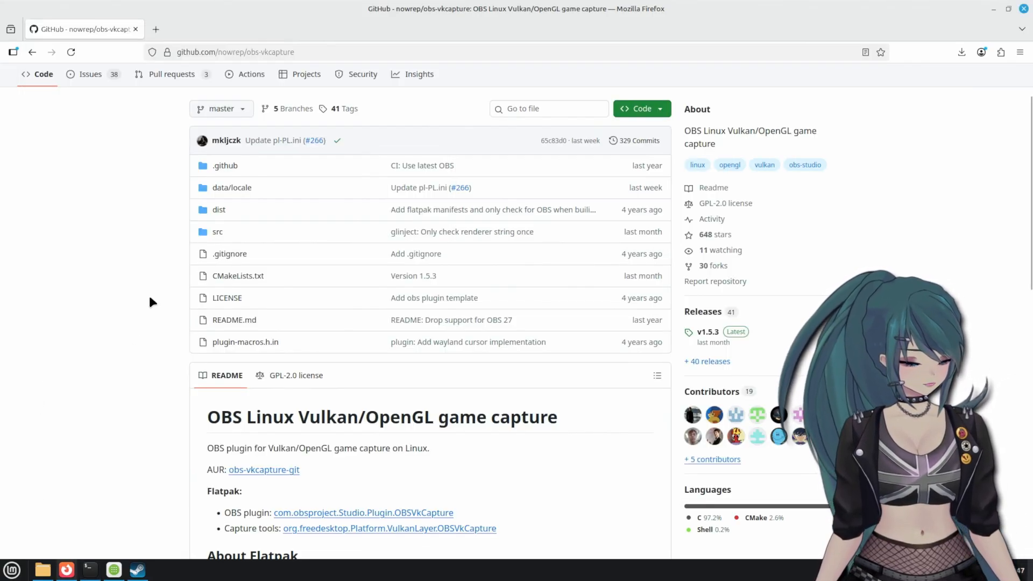
pyautogui.scroll(-15, 150, 299)
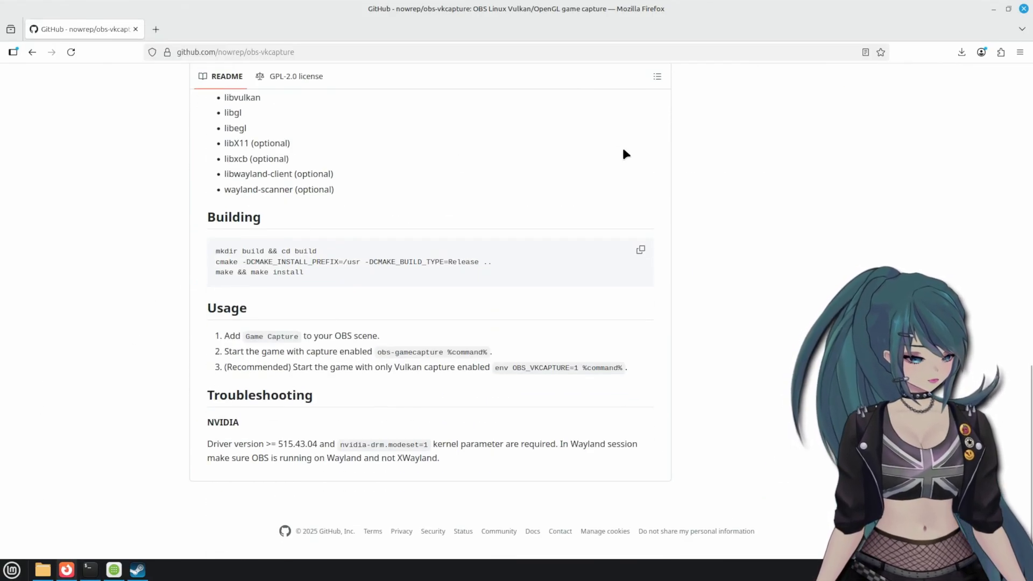
pyautogui.click(646, 255)
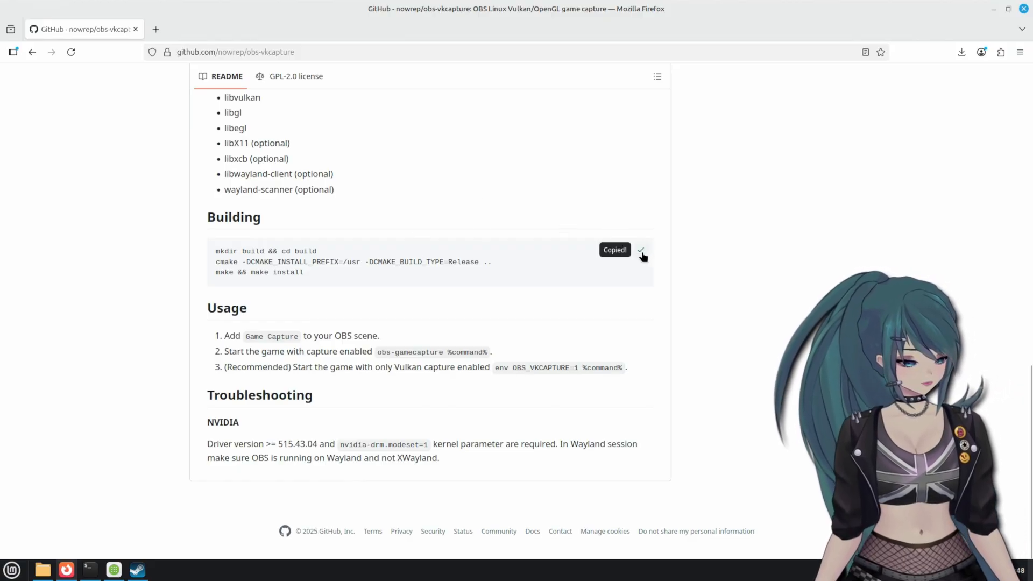
pyautogui.click(90, 569)
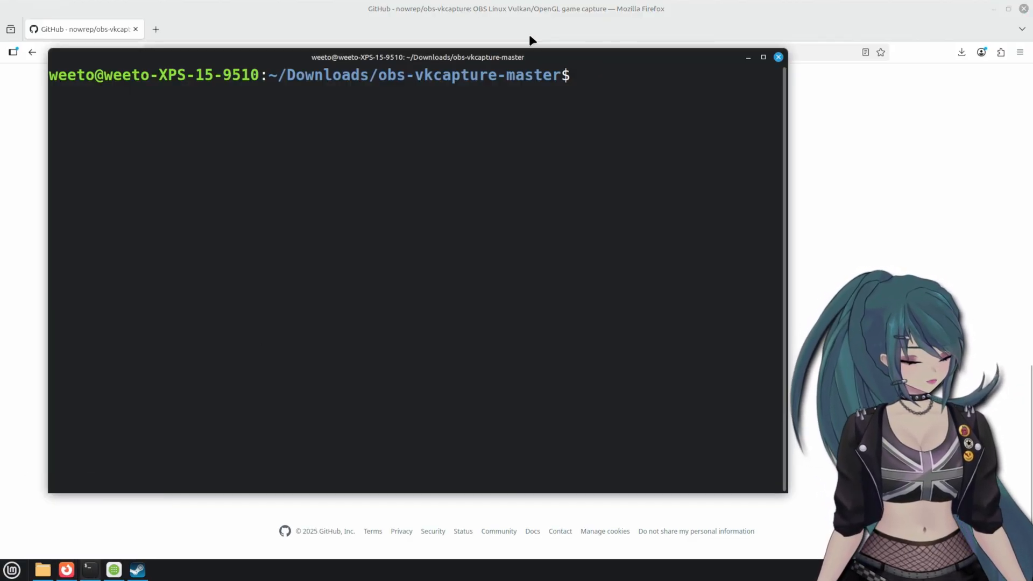
# - Paste and run the build commands, then rerun them with sudo after the permissions error
pyautogui.hotkey('ctrl', 'shift', 'v')
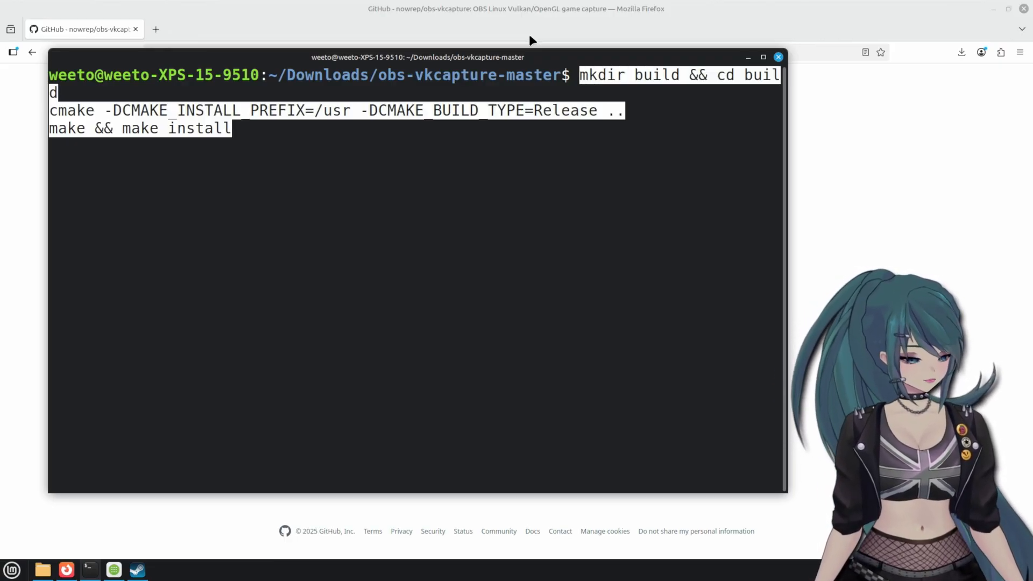
pyautogui.press('Return')
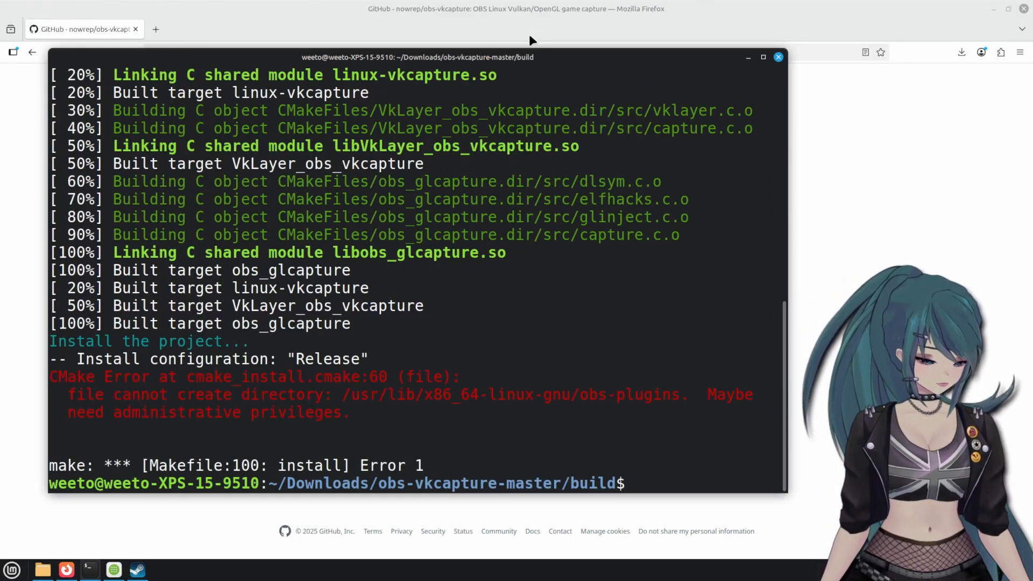
pyautogui.press('Up')
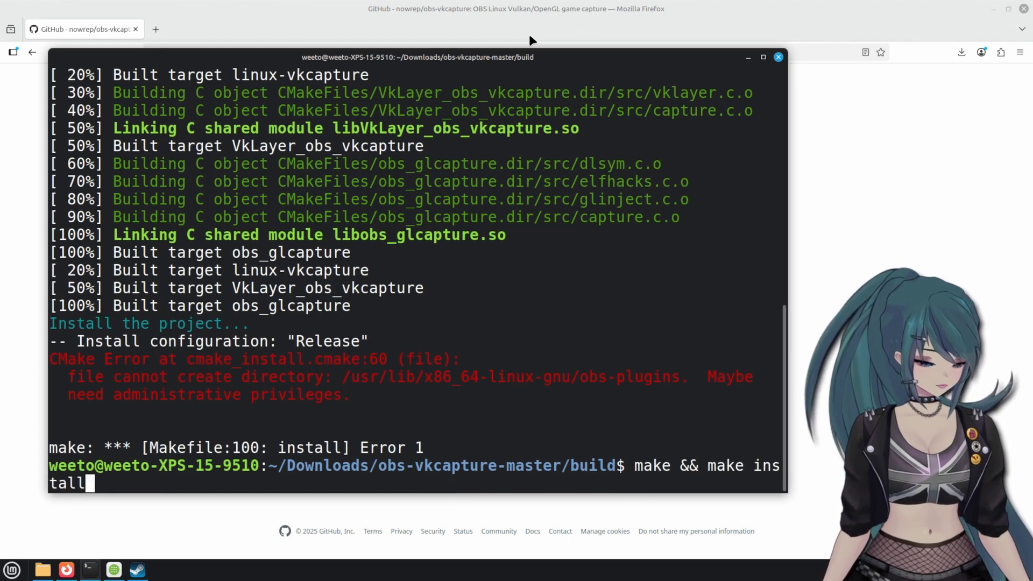
pyautogui.press('Left')
pyautogui.press('Left')
pyautogui.press('Left')
pyautogui.press('Left')
pyautogui.press('Left')
pyautogui.press('Left')
pyautogui.press('Left')
pyautogui.press('Left')
pyautogui.press('Left')
pyautogui.press('Left')
pyautogui.press('Left')
pyautogui.press('Left')
pyautogui.press('Left')
pyautogui.press('Left')
pyautogui.press('Left')
pyautogui.press('Left')
pyautogui.press('Left')
pyautogui.press('Left')
pyautogui.press('Left')
pyautogui.press('Left')
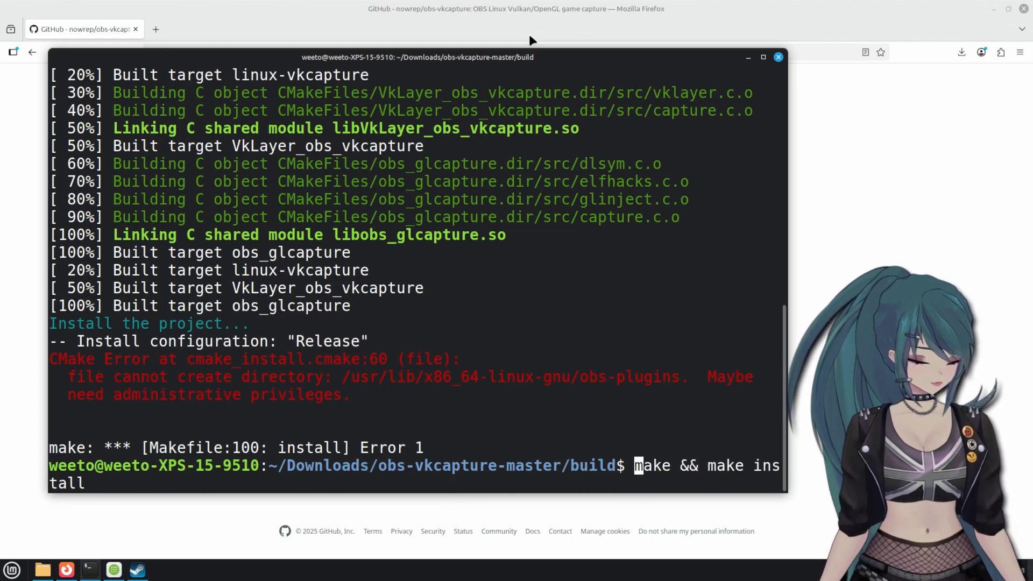
pyautogui.write('sudo')
pyautogui.press('Return')
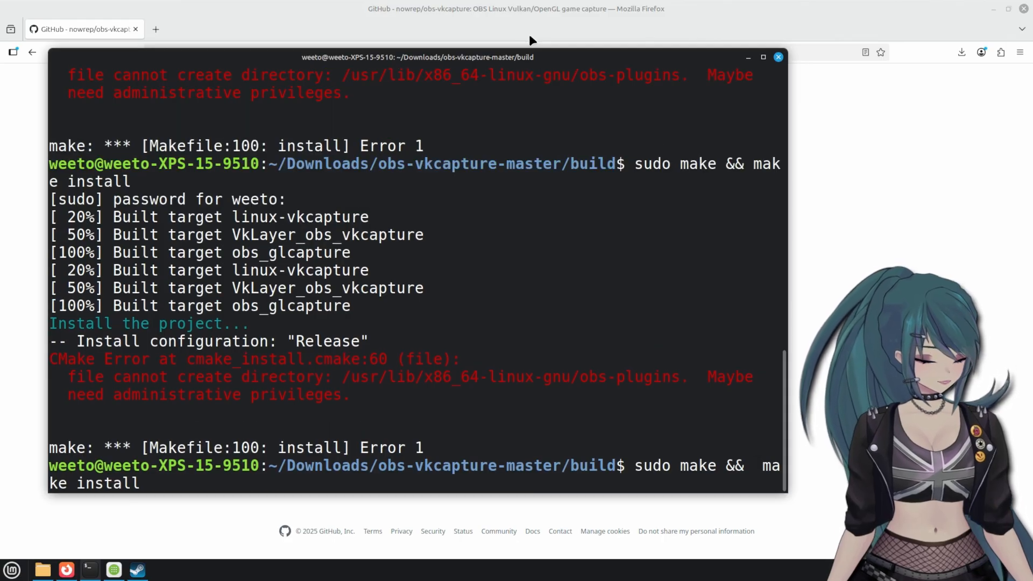
pyautogui.write('suo')
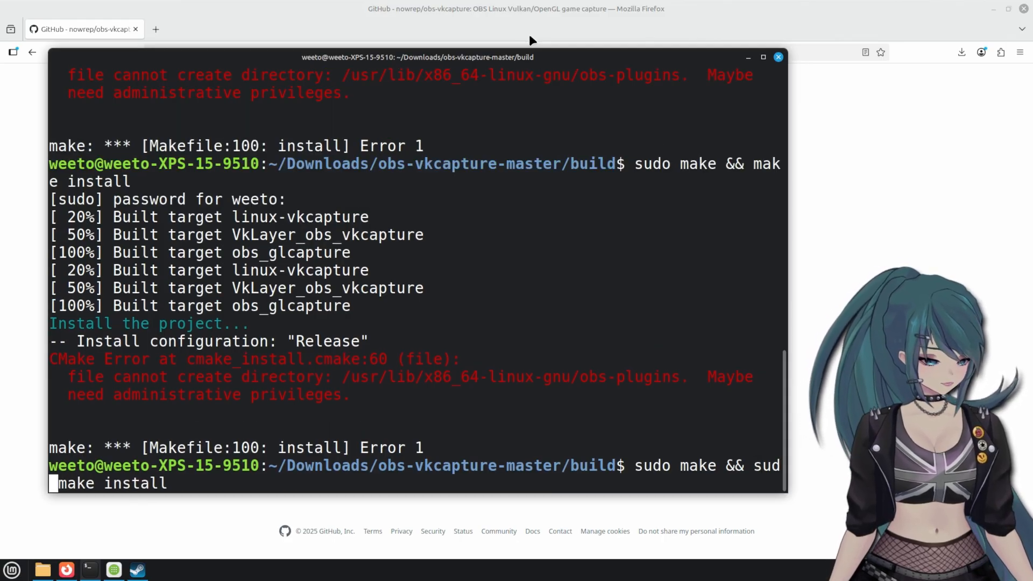
pyautogui.write('o')
pyautogui.press('Return')
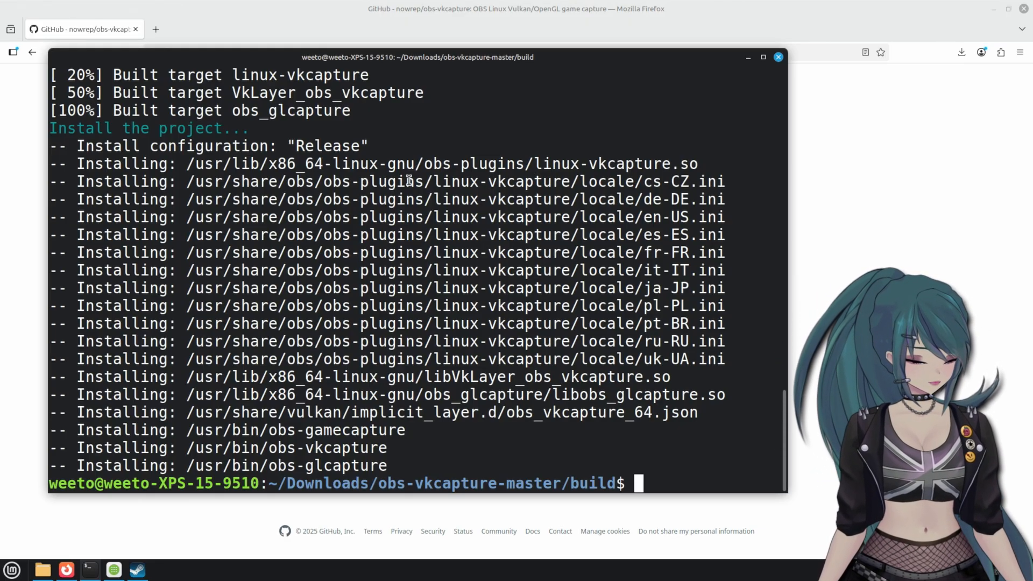
# - Recall the sudo build command and step through it to show sudo before both make commands
pyautogui.press('Up')
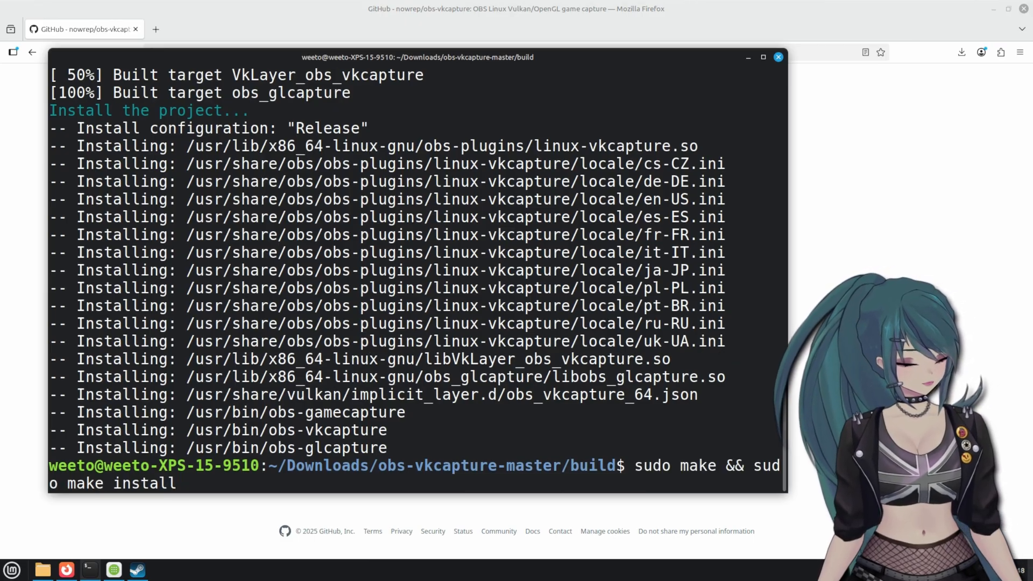
pyautogui.press('Left')
pyautogui.press('Left')
pyautogui.press('Left')
pyautogui.press('Left')
pyautogui.press('Left')
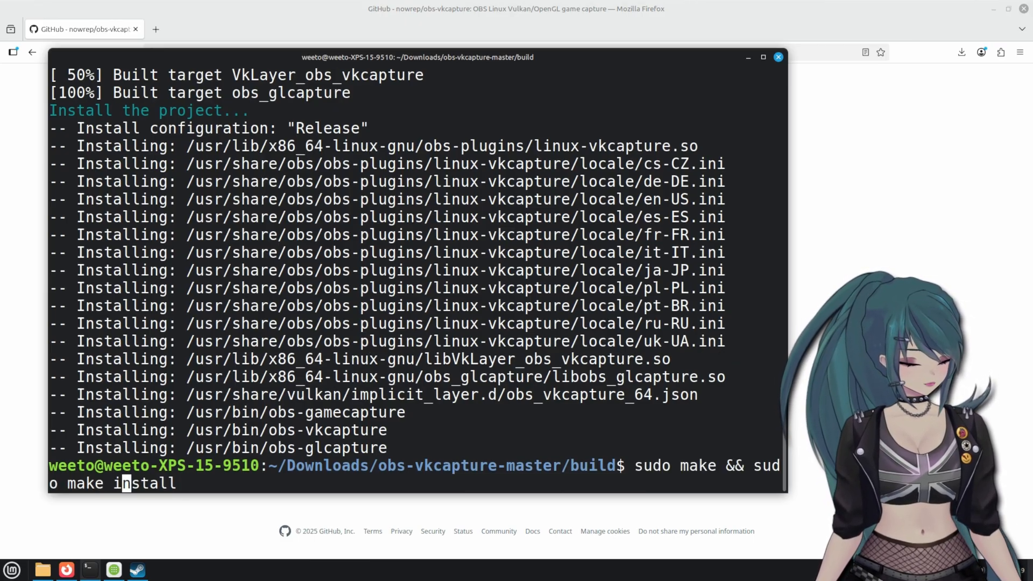
pyautogui.press('Left')
pyautogui.press('Left')
pyautogui.press('Left')
pyautogui.press('Left')
pyautogui.press('Left')
pyautogui.press('Left')
pyautogui.press('Left')
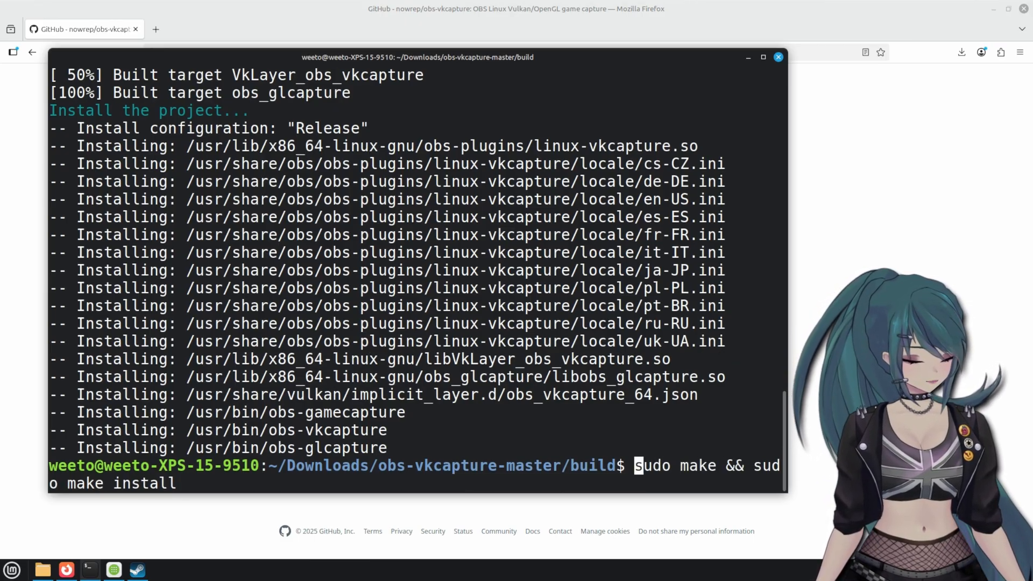
pyautogui.press('Right')
pyautogui.press('Right')
pyautogui.press('Right')
pyautogui.press('Left')
pyautogui.press('Left')
pyautogui.press('Left')
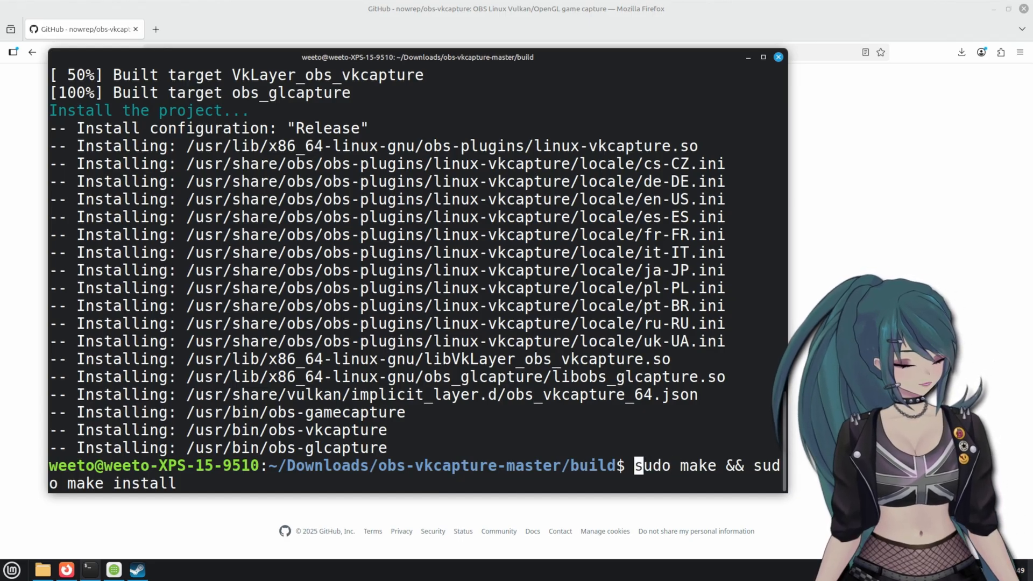
pyautogui.press('Right')
pyautogui.press('Right')
pyautogui.press('Right')
pyautogui.press('Right')
pyautogui.press('Right')
pyautogui.press('Right')
pyautogui.press('Right')
pyautogui.press('Right')
pyautogui.press('Right')
pyautogui.press('Right')
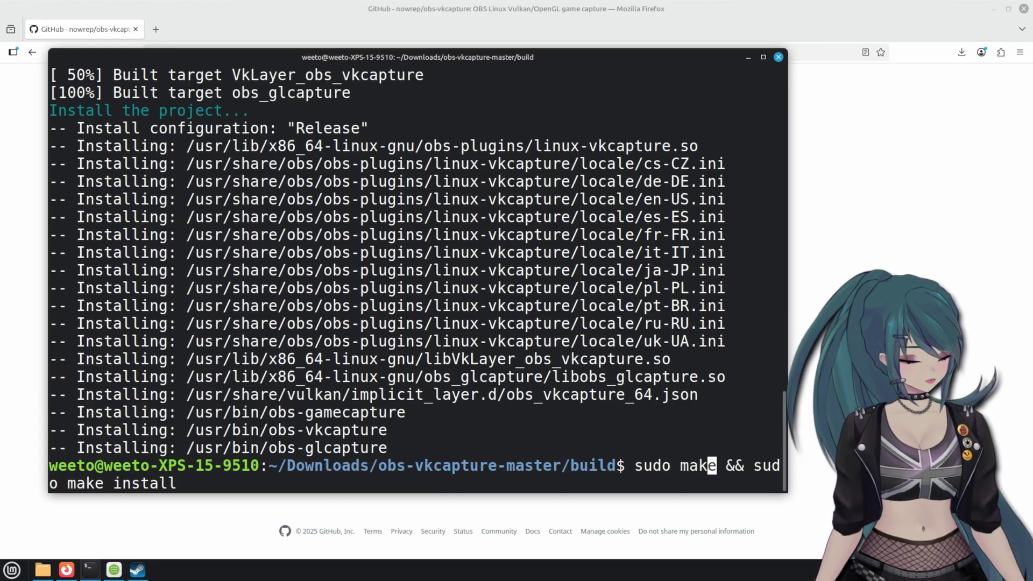
pyautogui.press('Right')
pyautogui.press('Right')
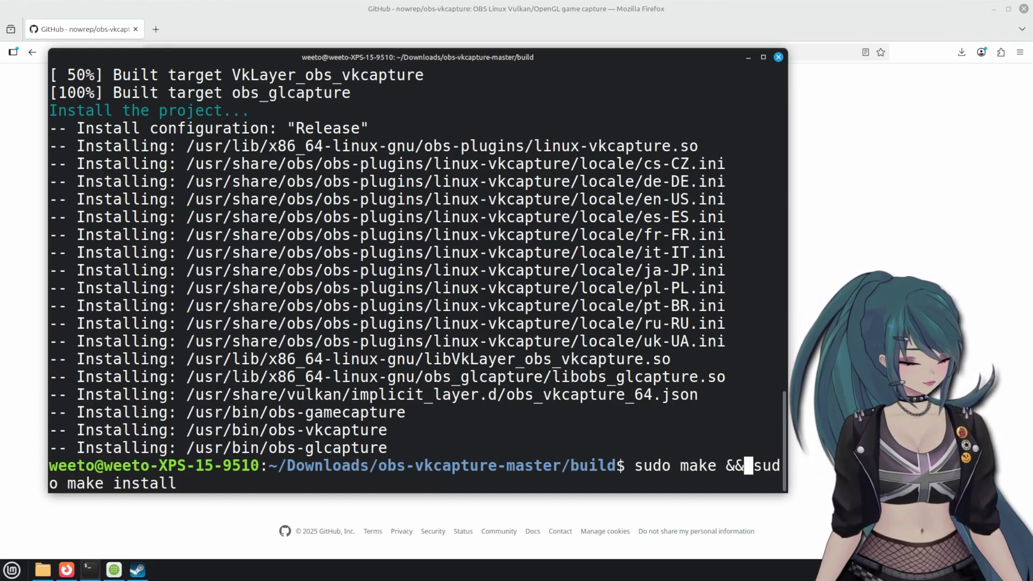
pyautogui.press('Left')
pyautogui.press('Left')
pyautogui.press('Right')
pyautogui.press('Right')
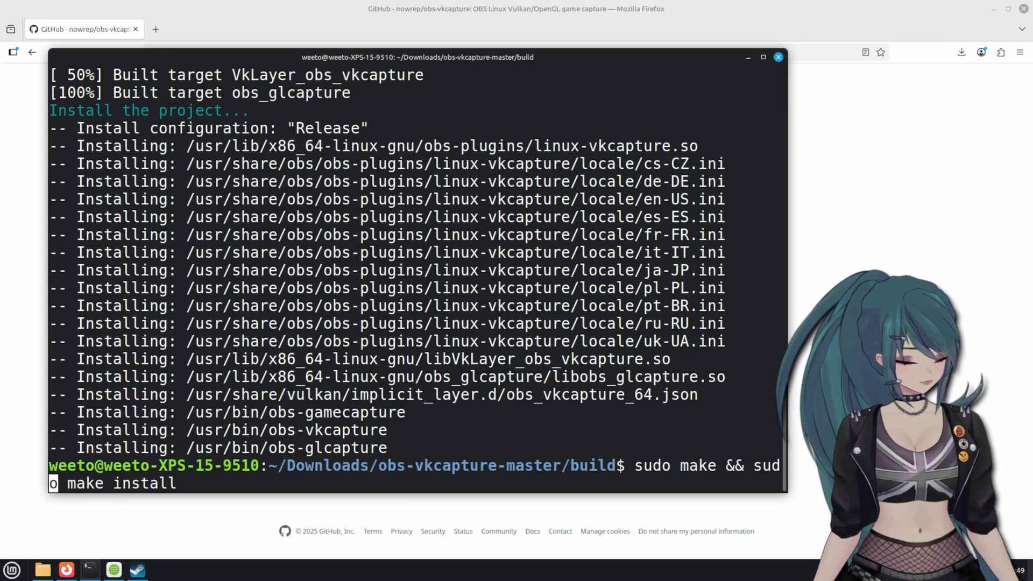
pyautogui.press('Right')
pyautogui.press('Right')
pyautogui.press('Right')
pyautogui.press('Right')
pyautogui.press('Right')
pyautogui.press('Right')
pyautogui.press('Right')
pyautogui.press('Right')
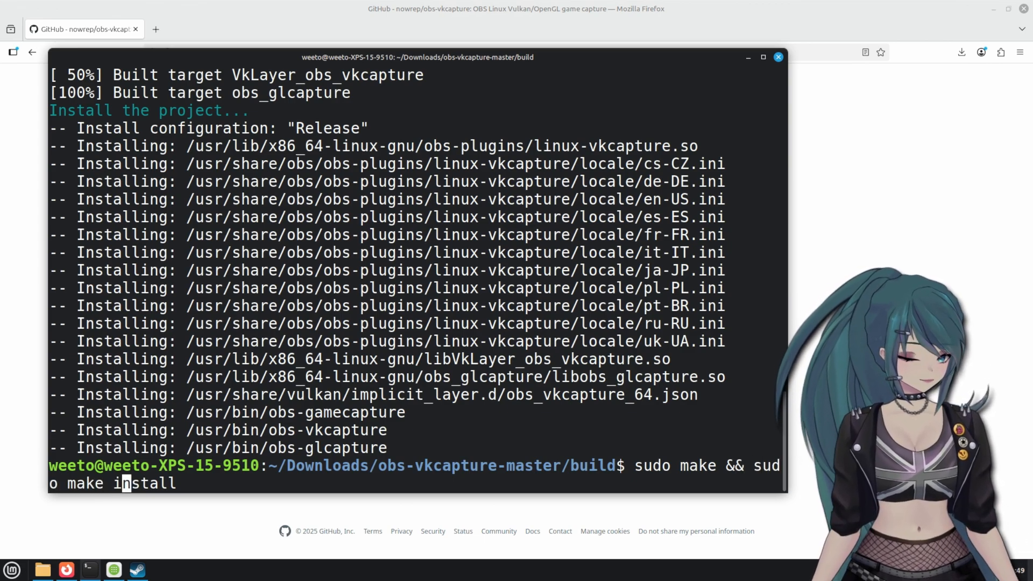
pyautogui.press('Right')
pyautogui.press('Right')
pyautogui.press('Right')
pyautogui.press('Right')
pyautogui.press('Right')
pyautogui.press('Right')
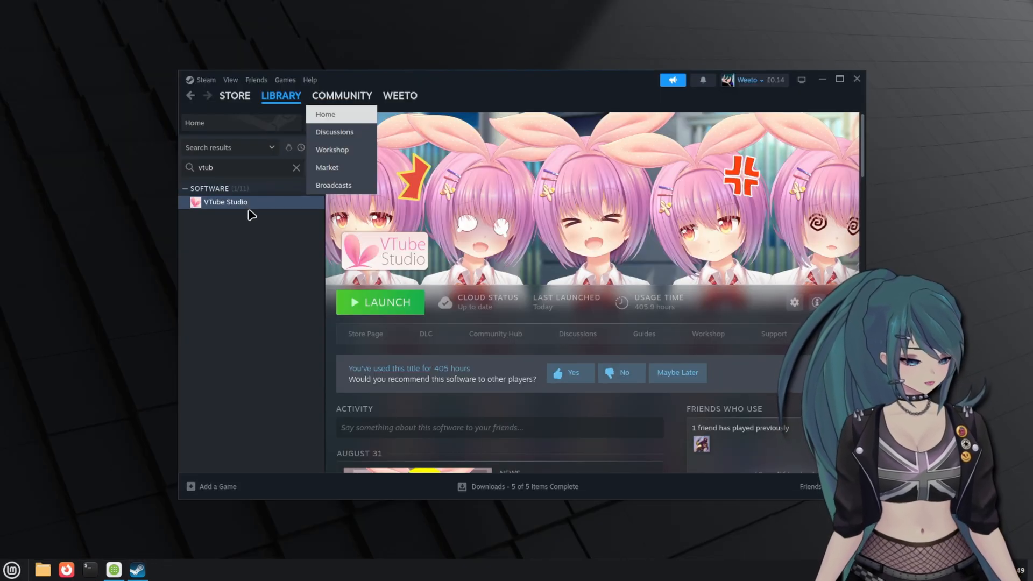
# - Set VTube Studio's Steam launch options to obs-gamecapture %command%
pyautogui.rightClick(248, 210)
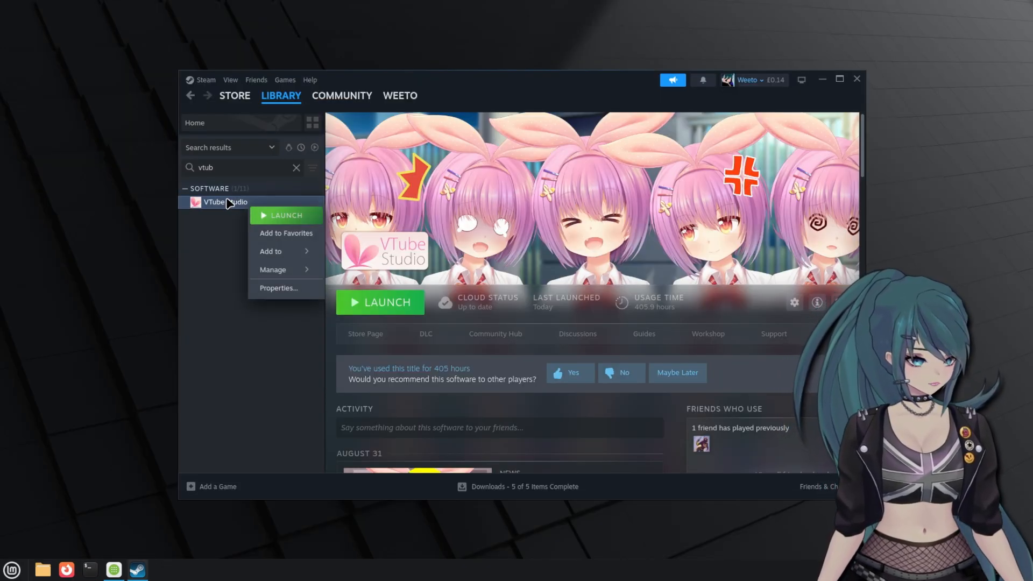
pyautogui.rightClick(227, 203)
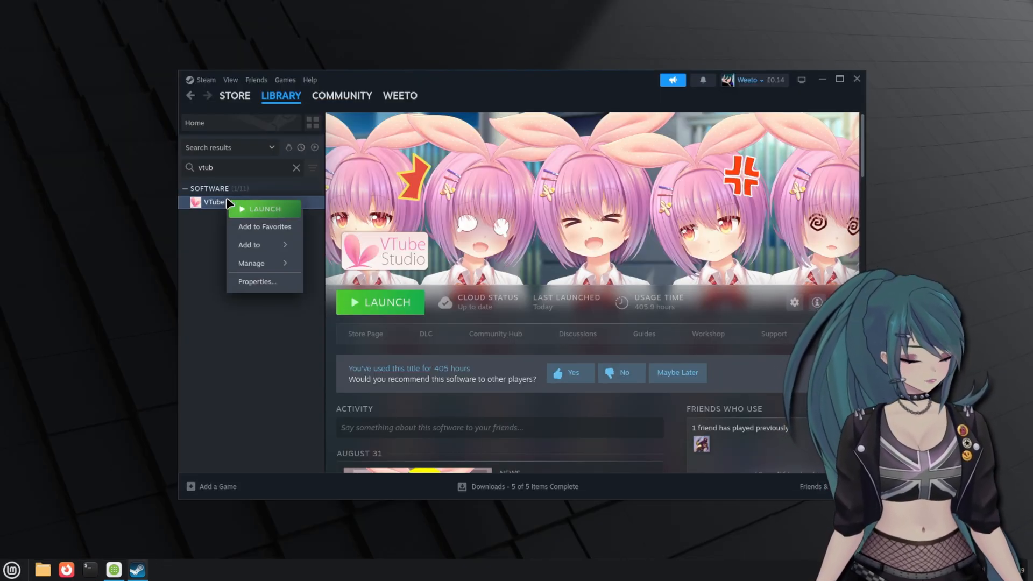
pyautogui.click(278, 286)
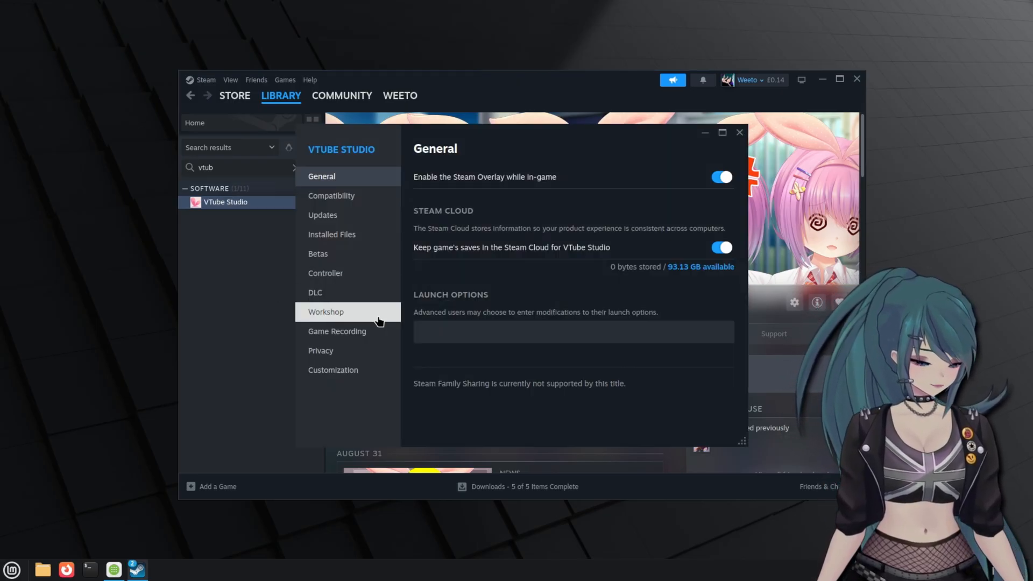
pyautogui.click(437, 328)
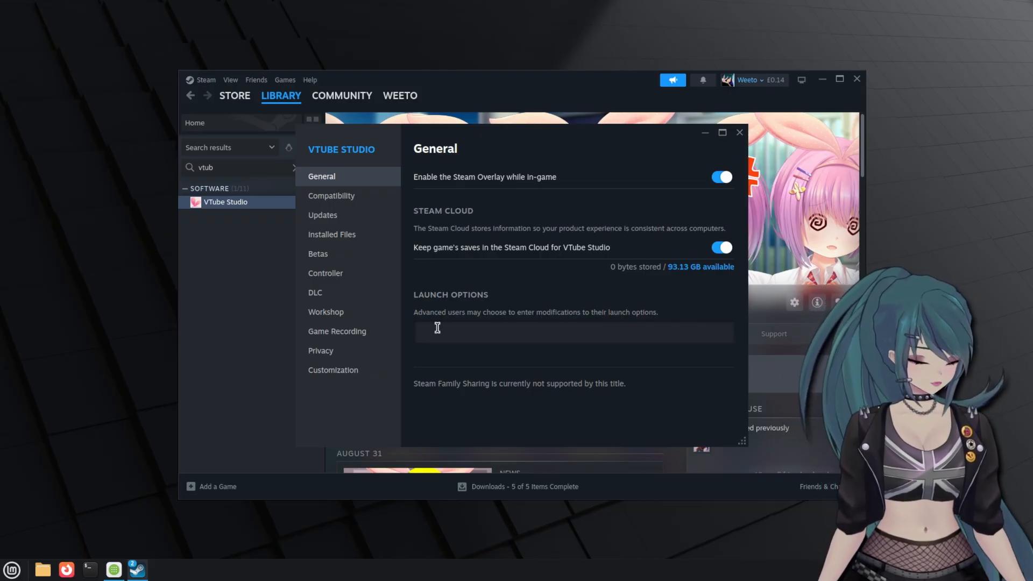
pyautogui.write('obs')
pyautogui.write('-gam')
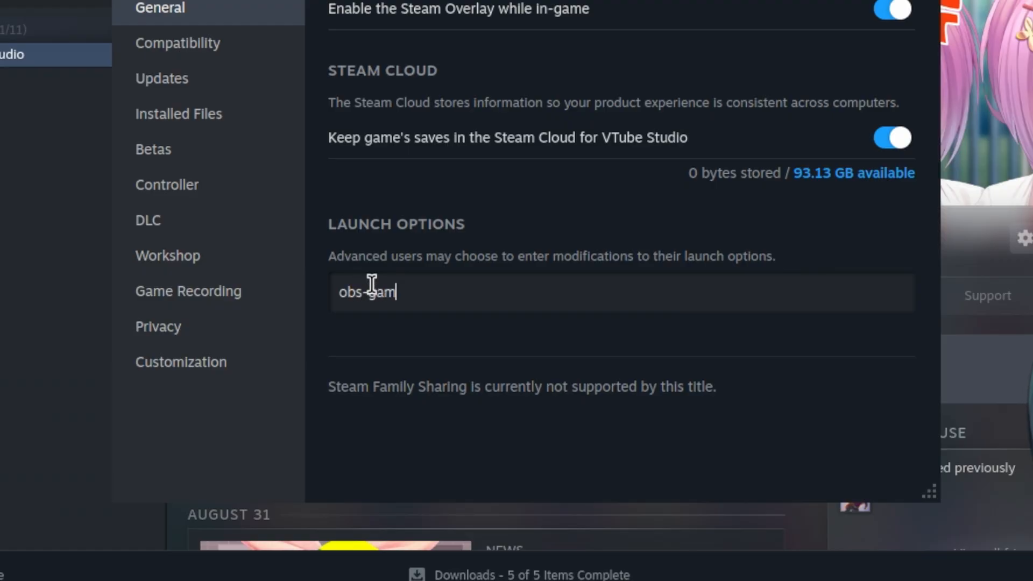
pyautogui.write('ecap')
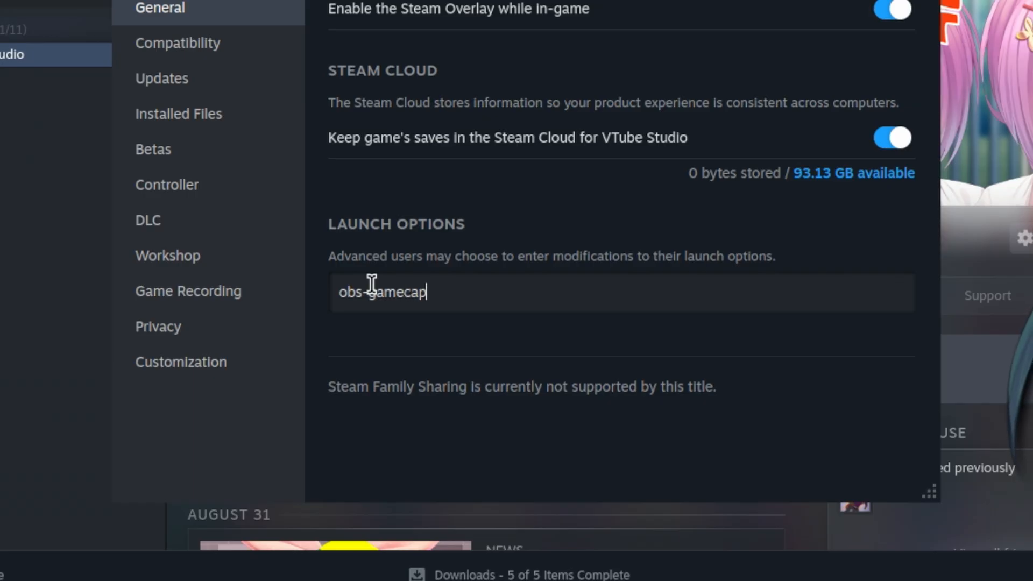
pyautogui.write('ture')
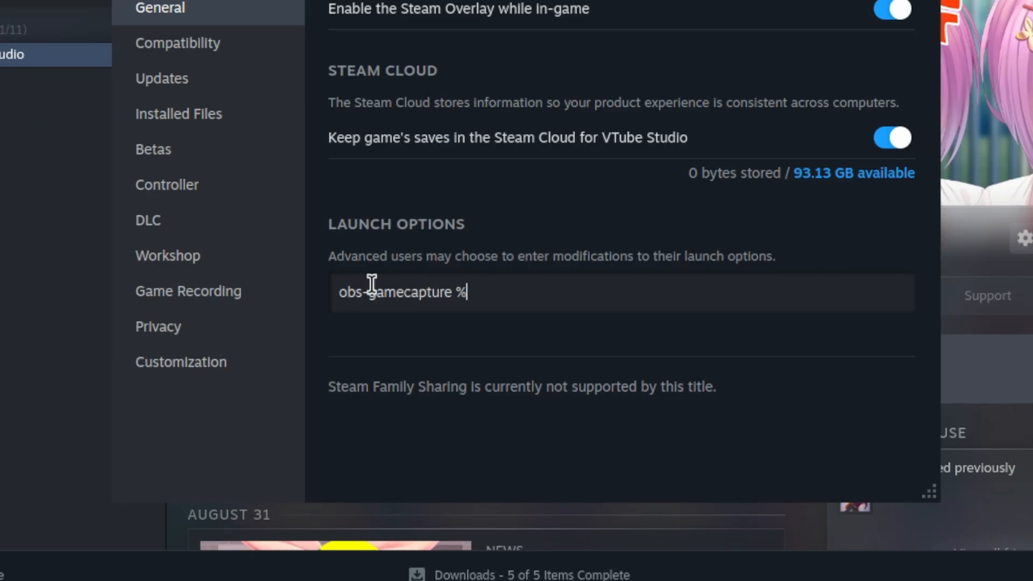
pyautogui.write(' %command')
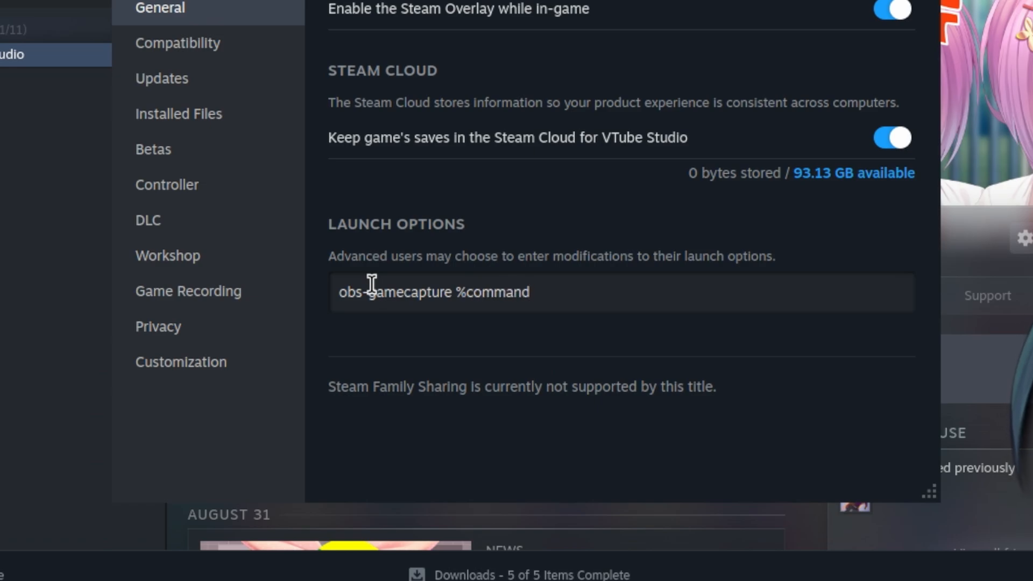
pyautogui.write('%')
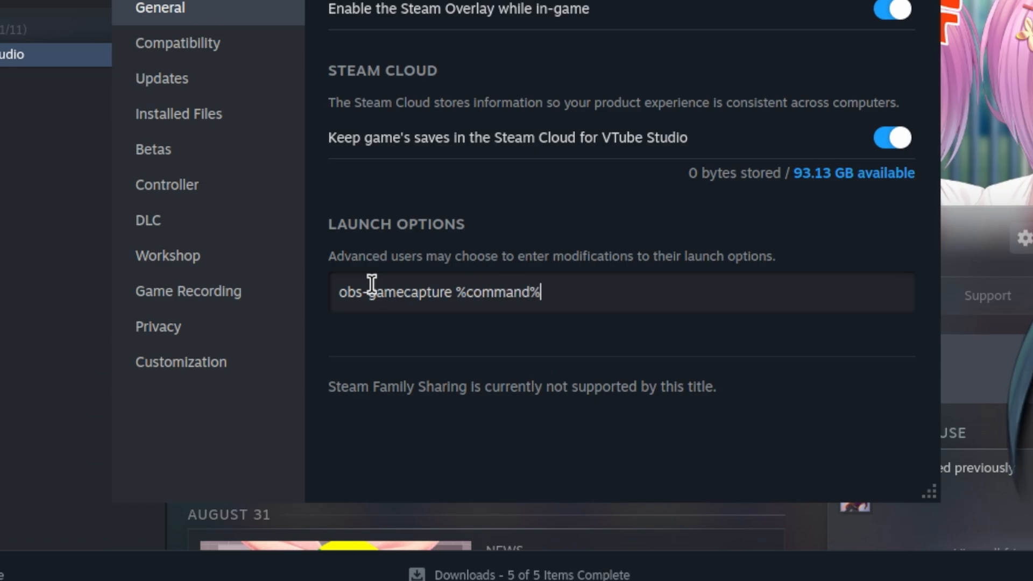
pyautogui.click(626, 190)
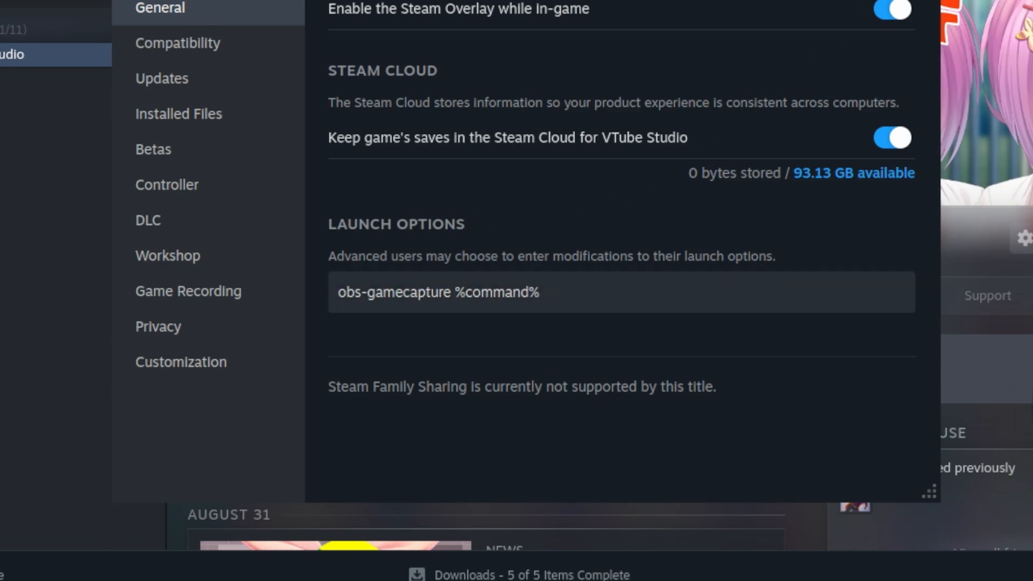
pyautogui.click(739, 133)
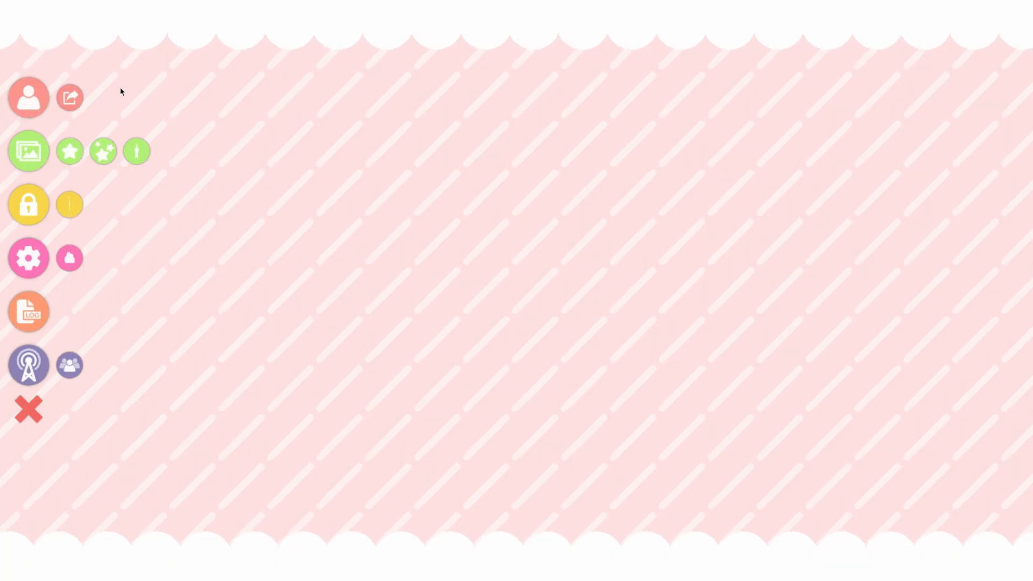
# - Load the Akari model in VTube Studio, then minimize its window
pyautogui.click(29, 99)
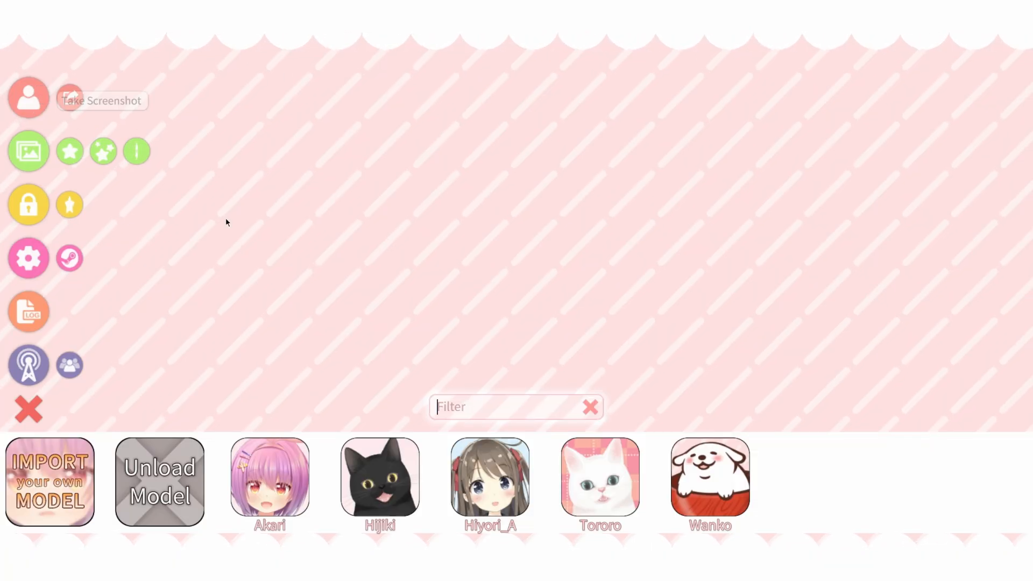
pyautogui.click(275, 461)
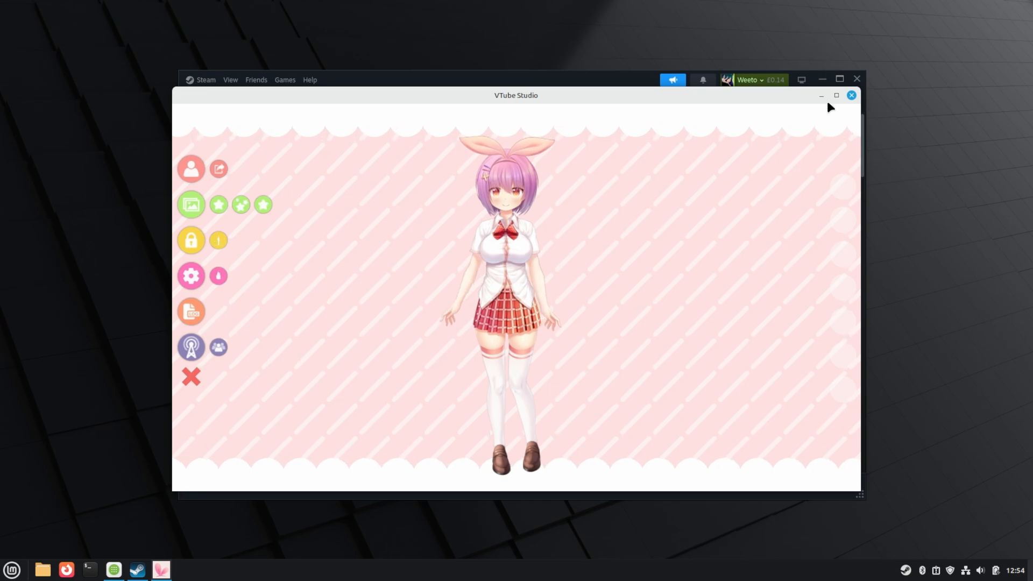
pyautogui.click(822, 96)
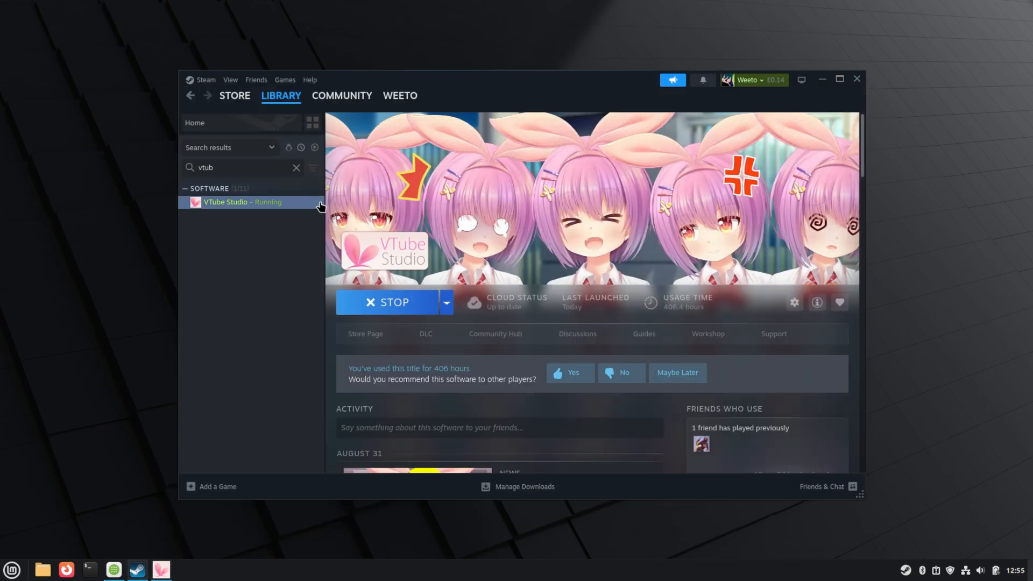
# - Browse VTube Studio's local files from Steam
pyautogui.rightClick(269, 206)
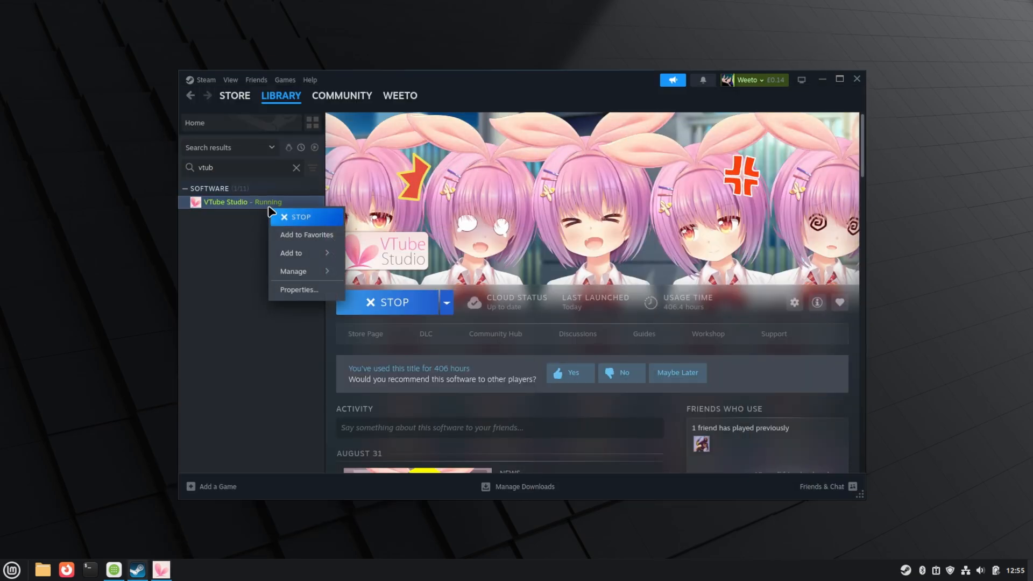
pyautogui.moveTo(302, 272)
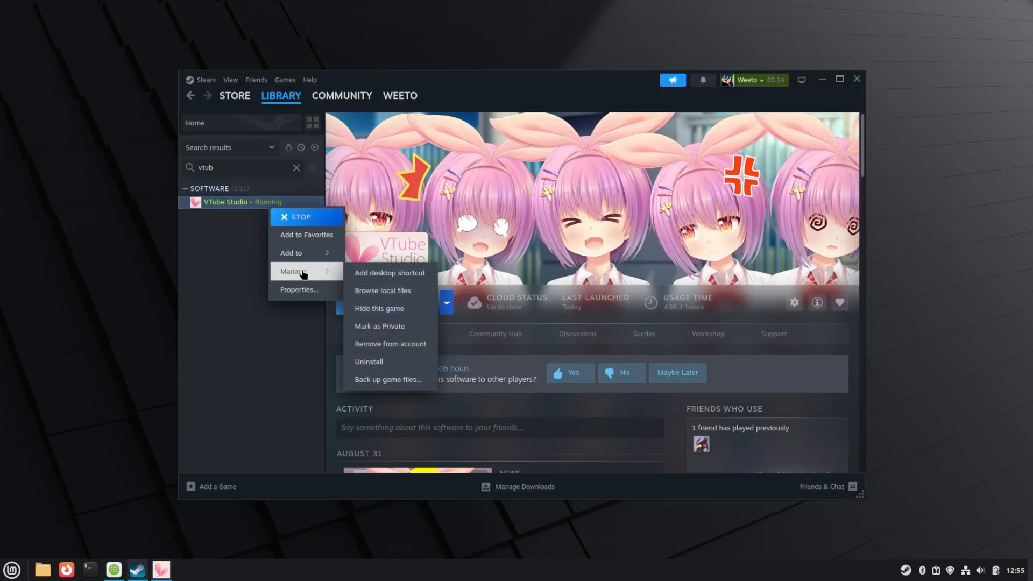
pyautogui.click(418, 297)
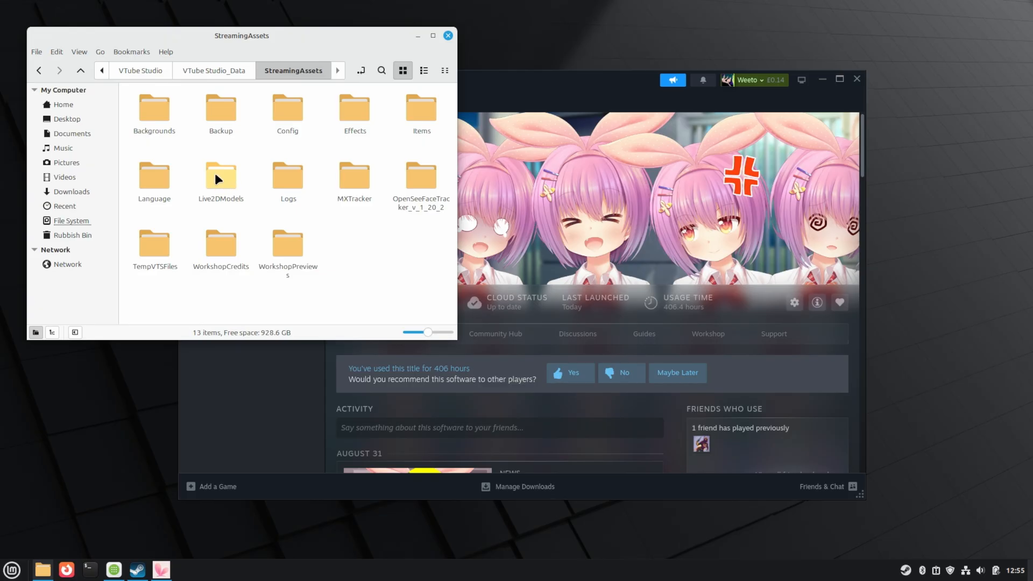
# - Create an empty document named ip.txt in StreamingAssets and open it
pyautogui.rightClick(364, 259)
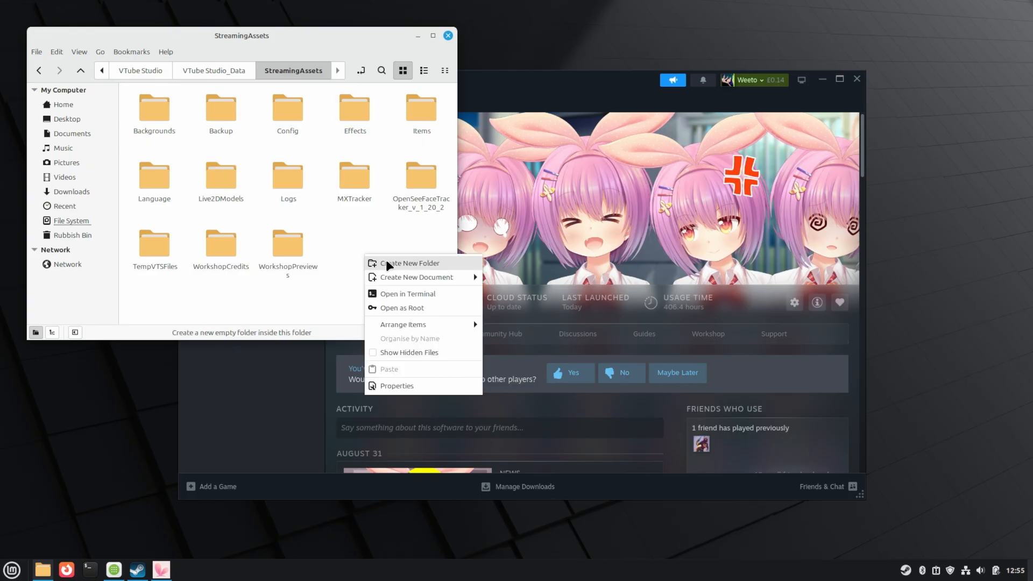
pyautogui.moveTo(414, 275)
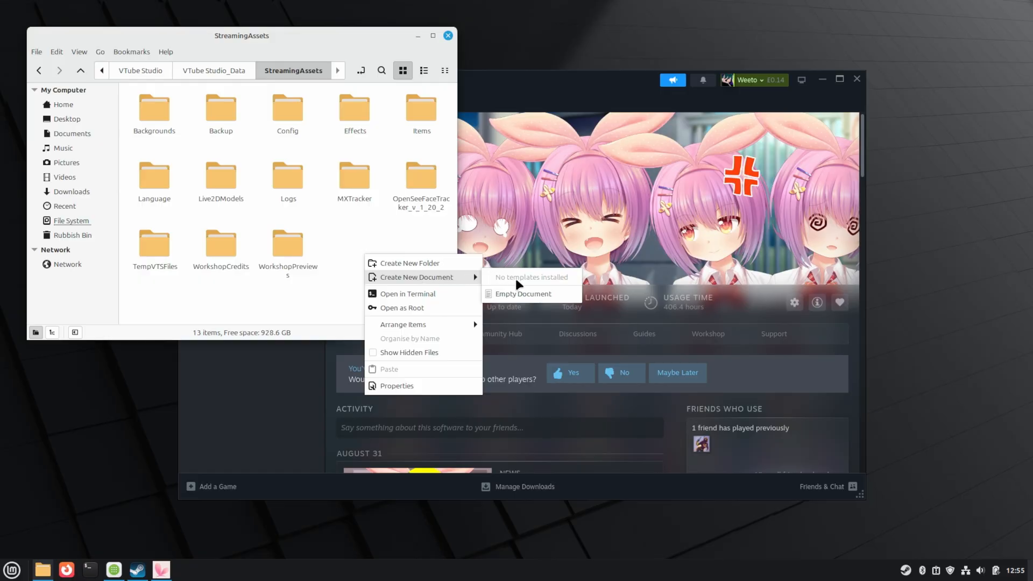
pyautogui.click(520, 295)
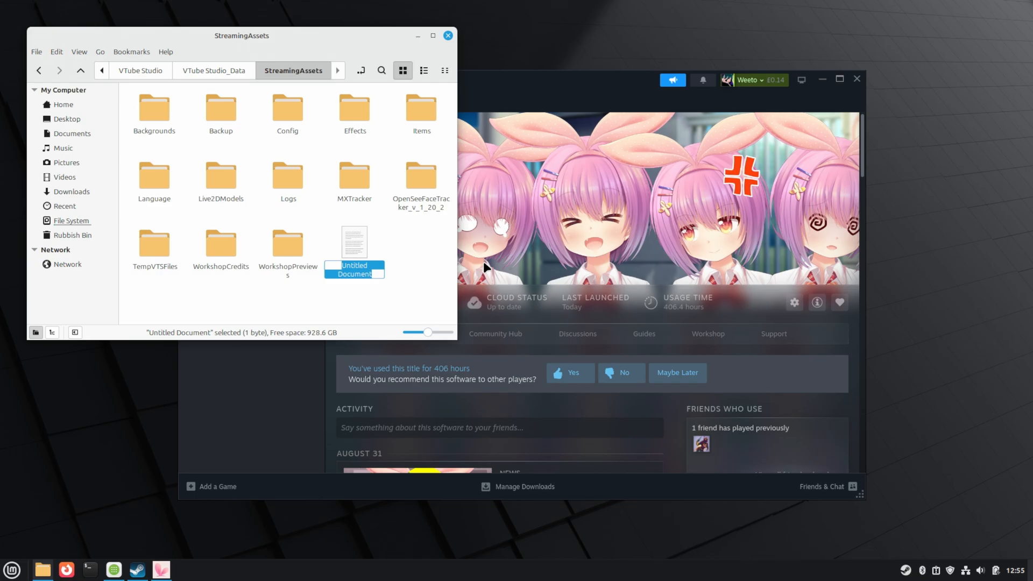
pyautogui.write('ip.txt')
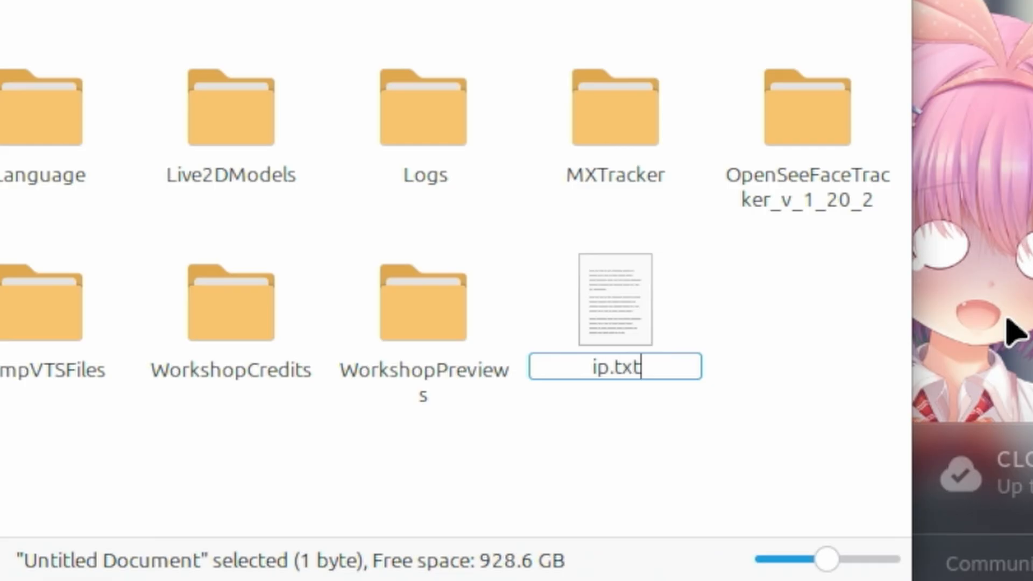
pyautogui.press('Return')
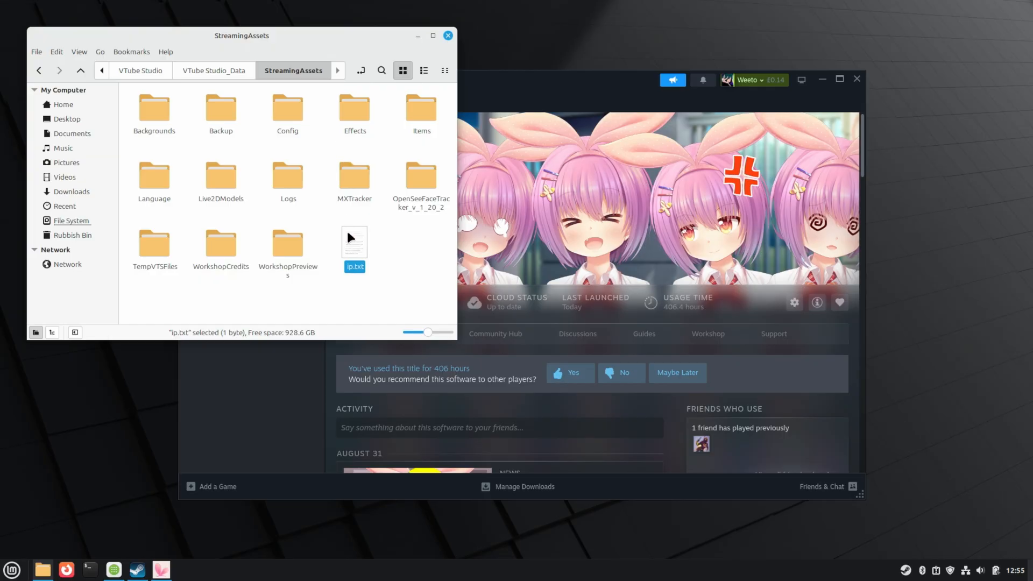
pyautogui.doubleClick(348, 234)
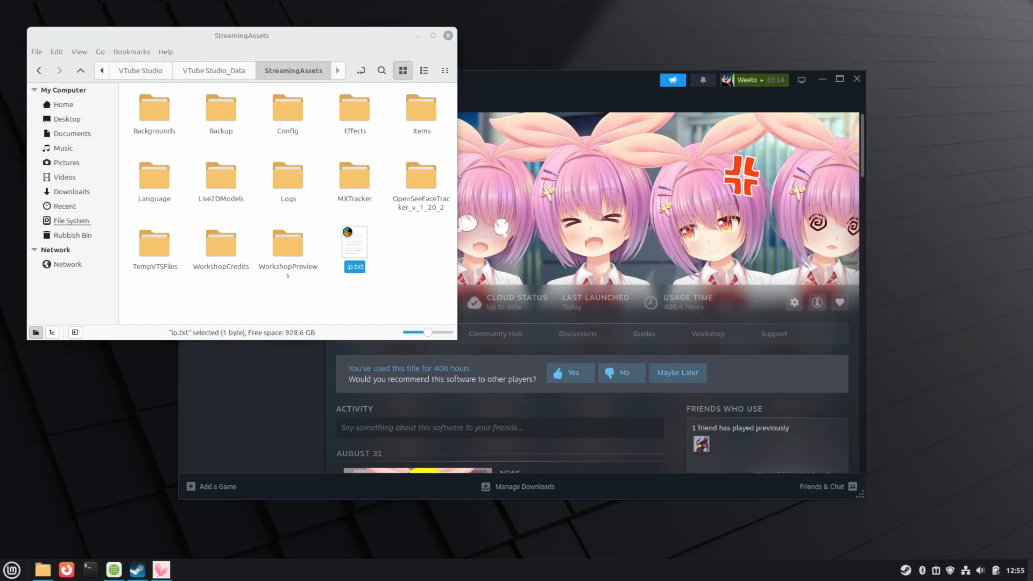
# - Enter ip=0.0.0 and port=11573 in ip.txt, save, then append .0 to the IP line
pyautogui.write('i')
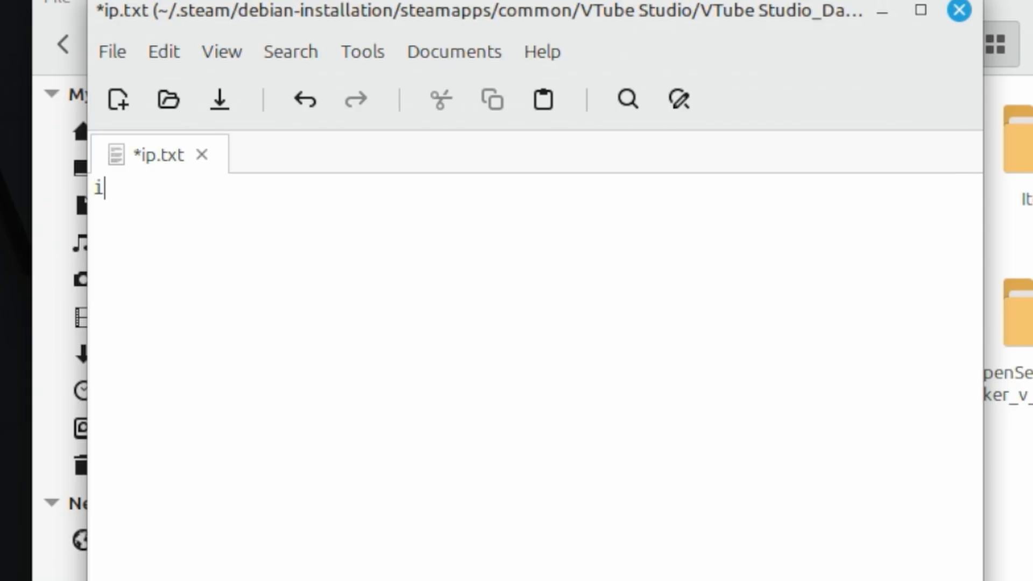
pyautogui.write('p=0.0')
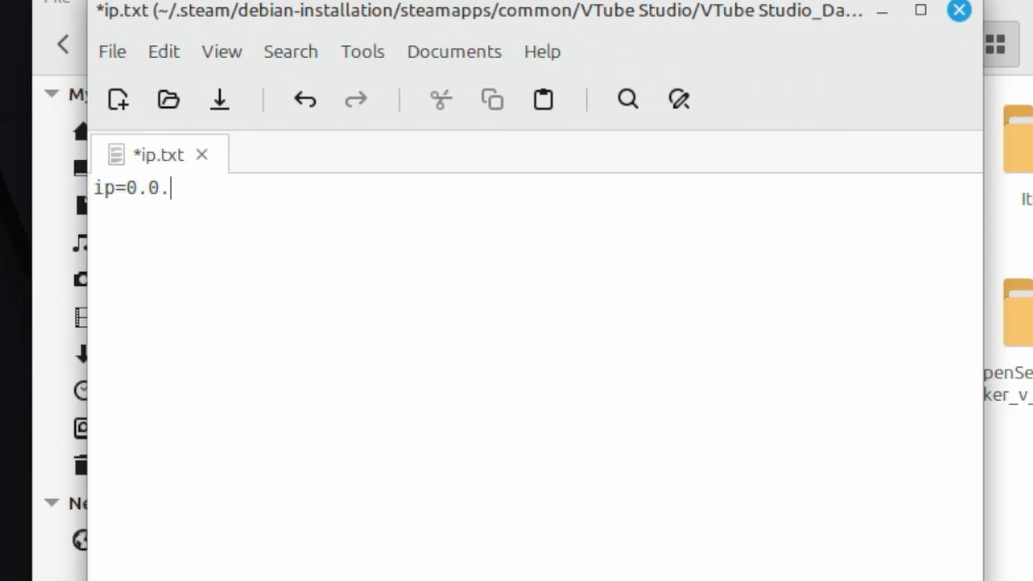
pyautogui.write('.0')
pyautogui.press('Return')
pyautogui.write('port=')
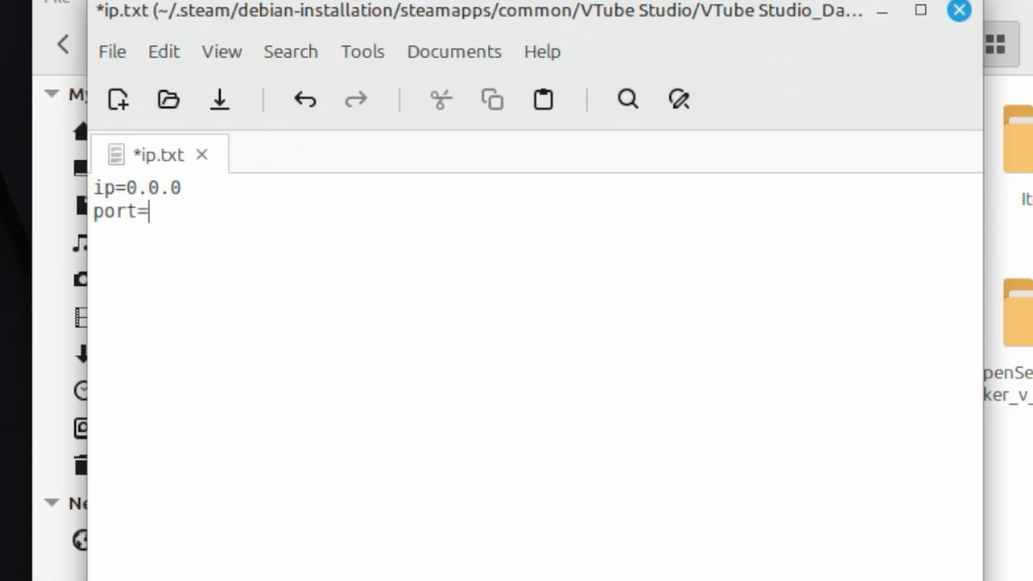
pyautogui.write('11573')
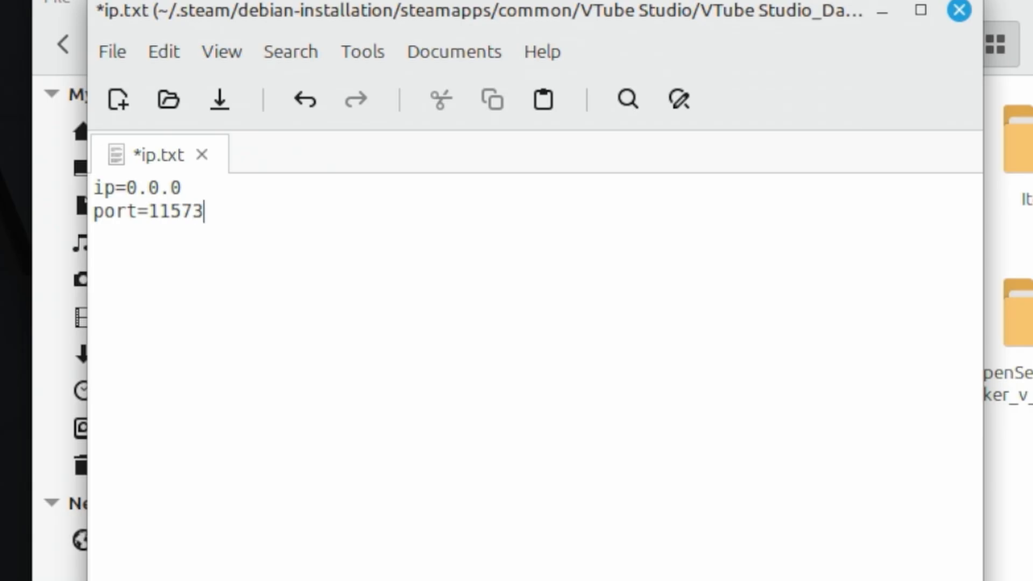
pyautogui.hotkey('ctrl', 's')
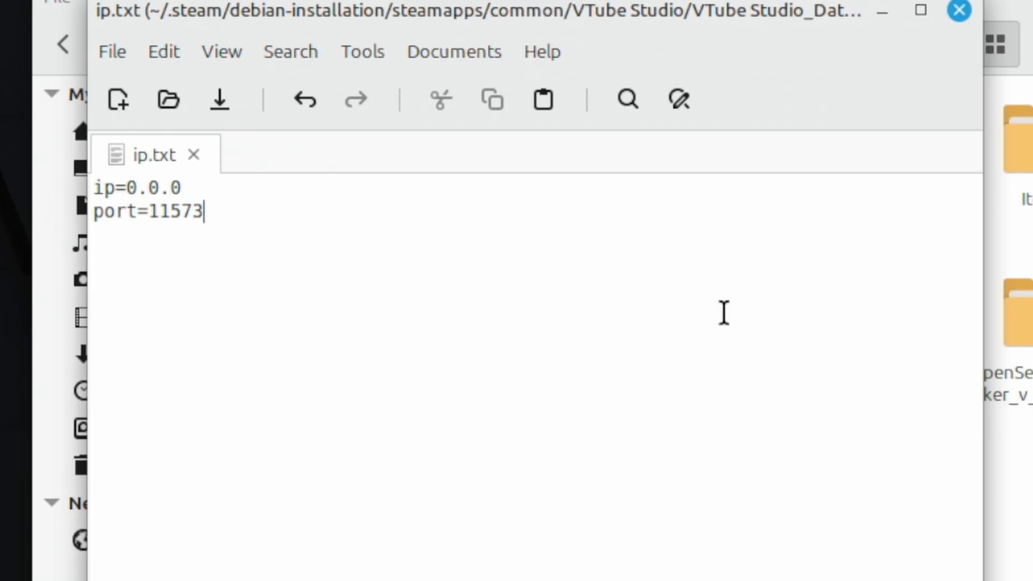
pyautogui.press('Up')
pyautogui.write('.')
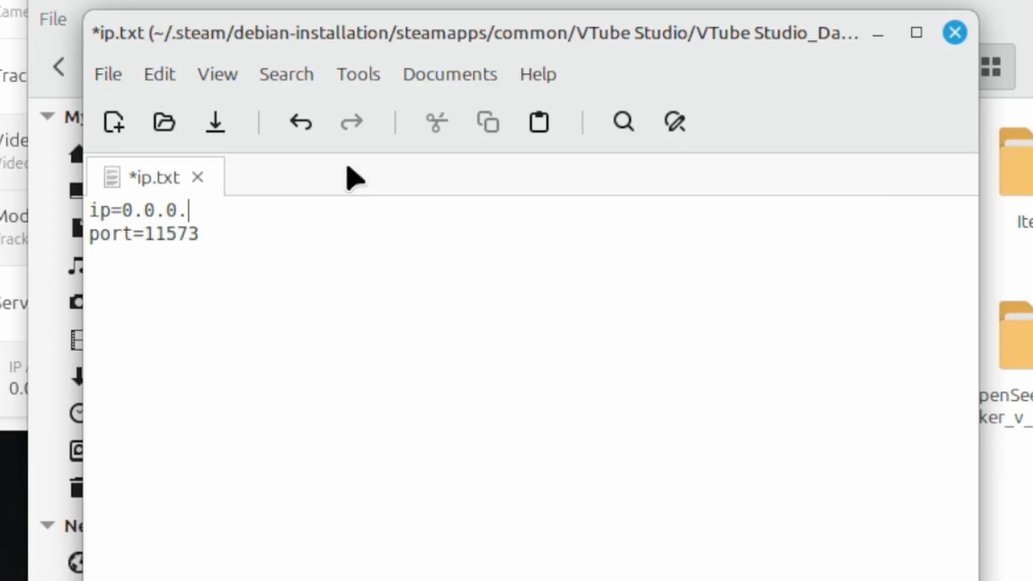
pyautogui.write('0')
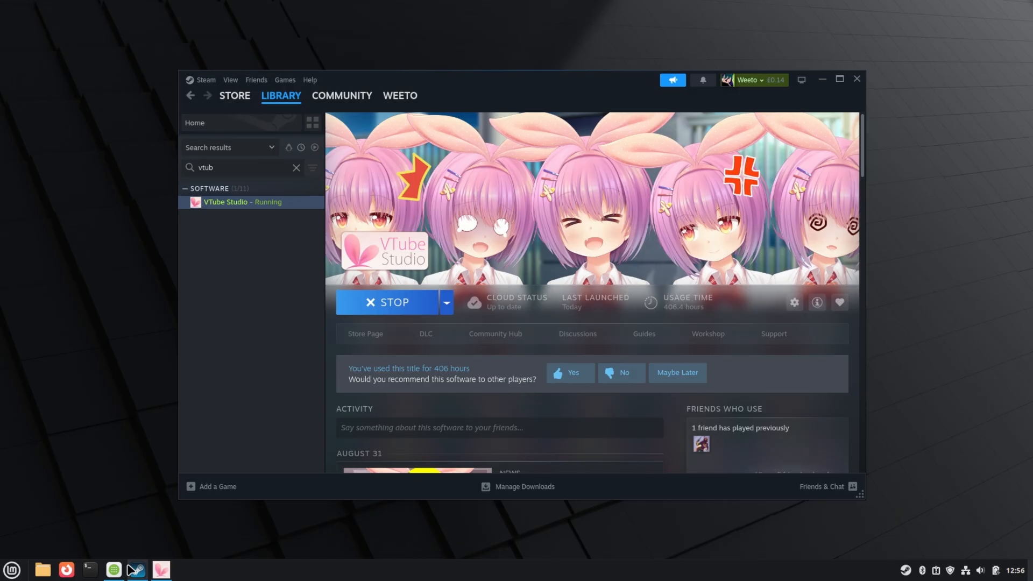
# - Search Software Manager for 'facetracker' and install the Facetracker Flatpak with its required runtimes
pyautogui.click(113, 572)
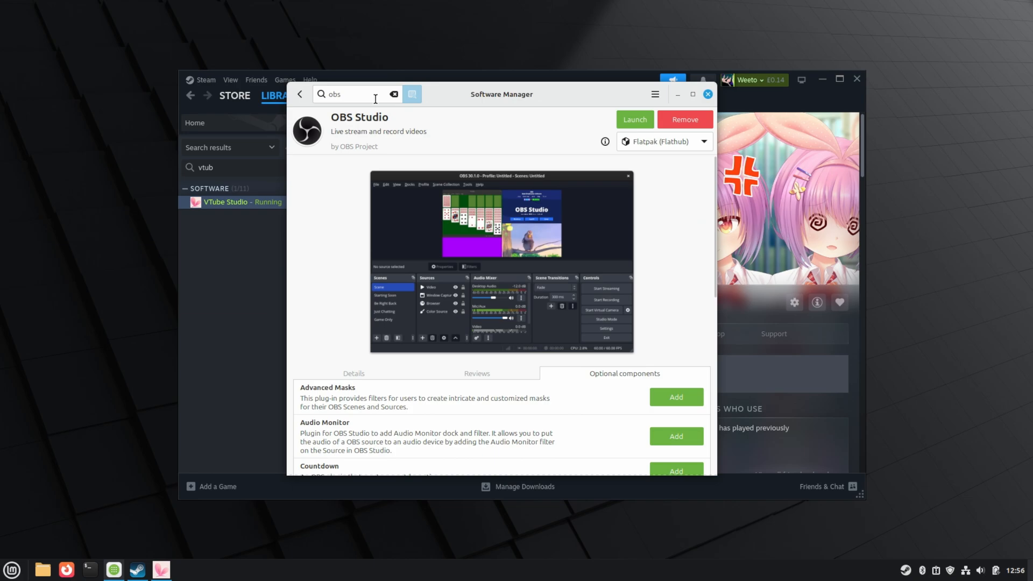
pyautogui.press('BackSpace')
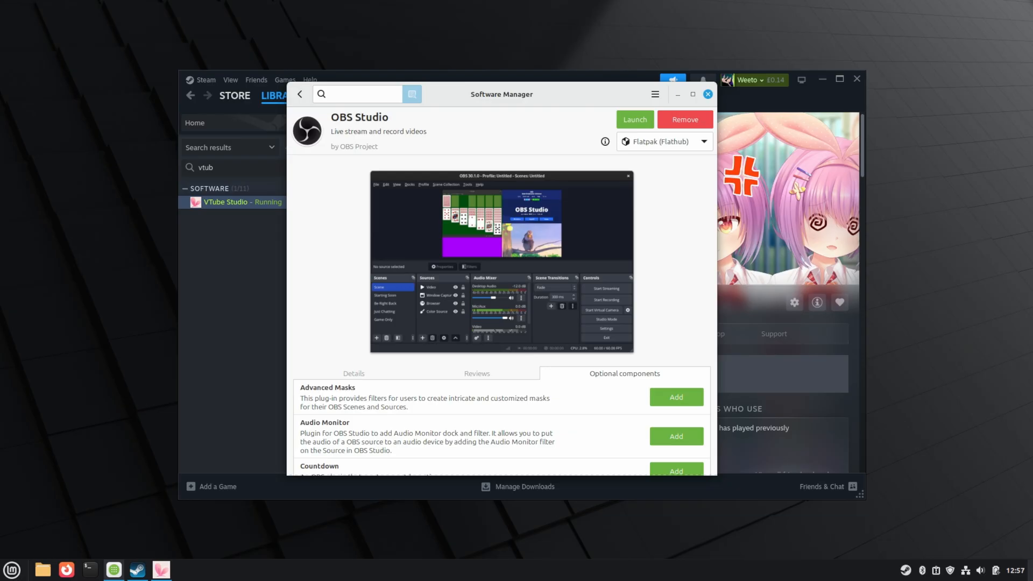
pyautogui.write('face')
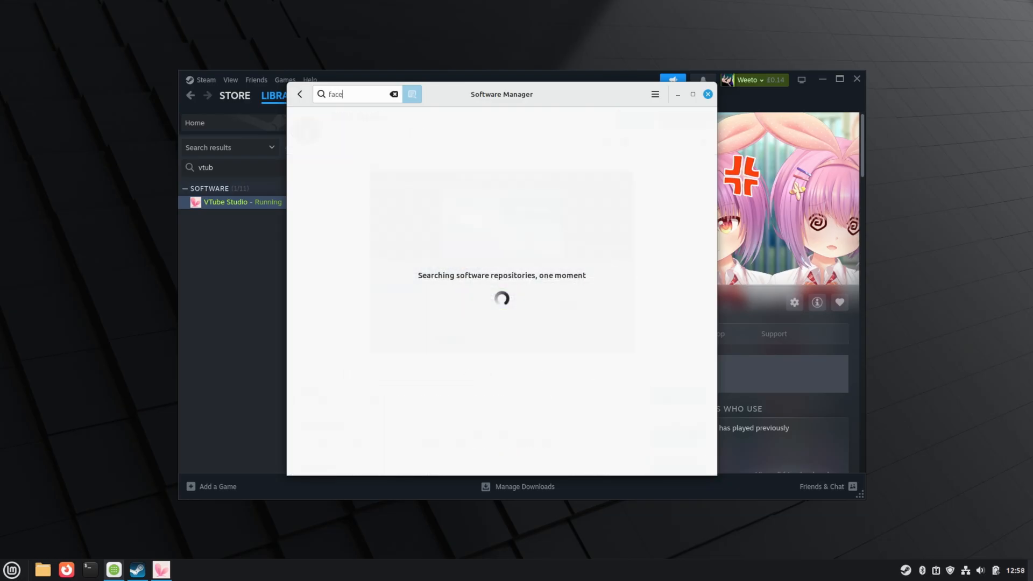
pyautogui.write('tracker')
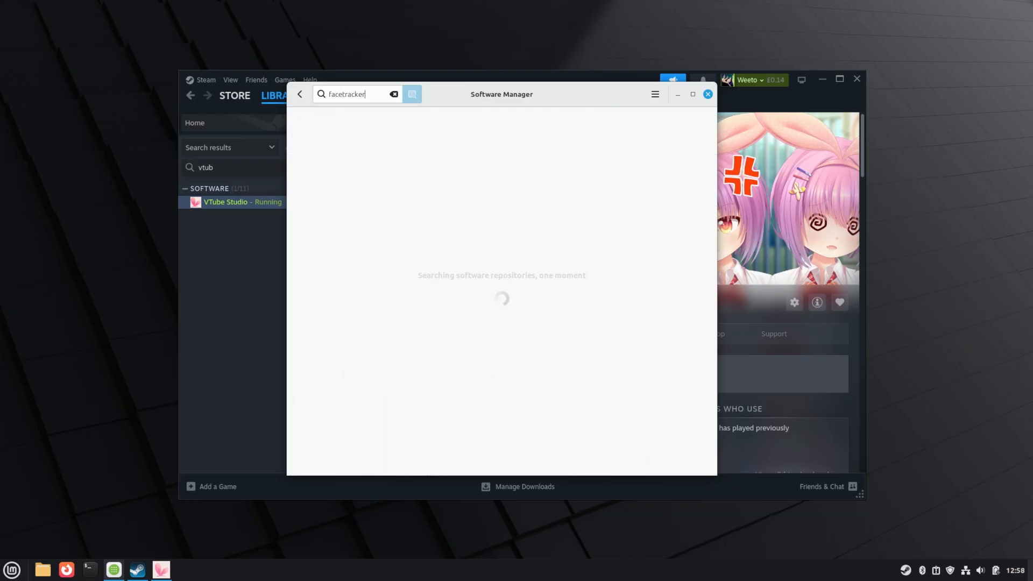
pyautogui.click(362, 123)
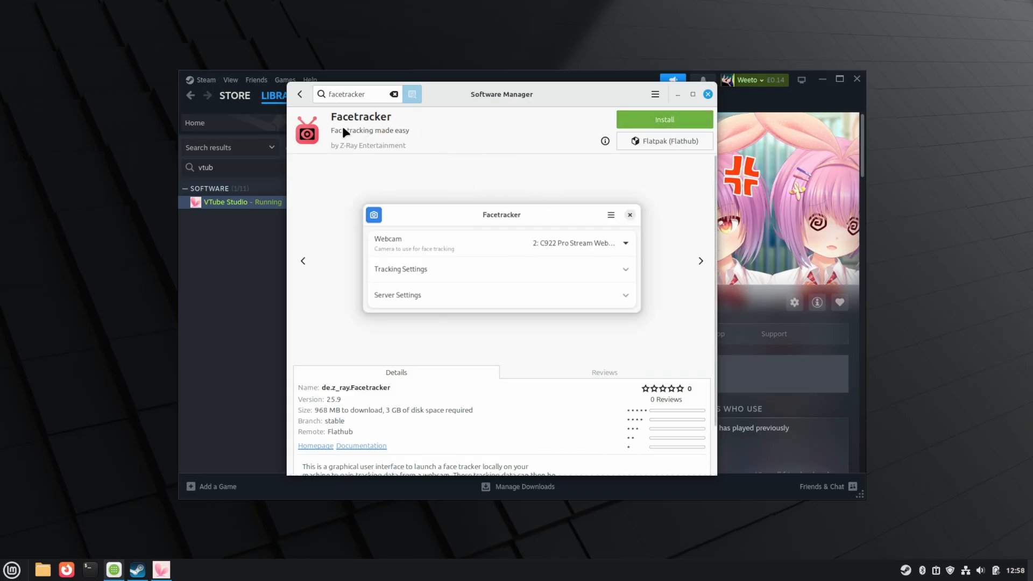
pyautogui.click(683, 118)
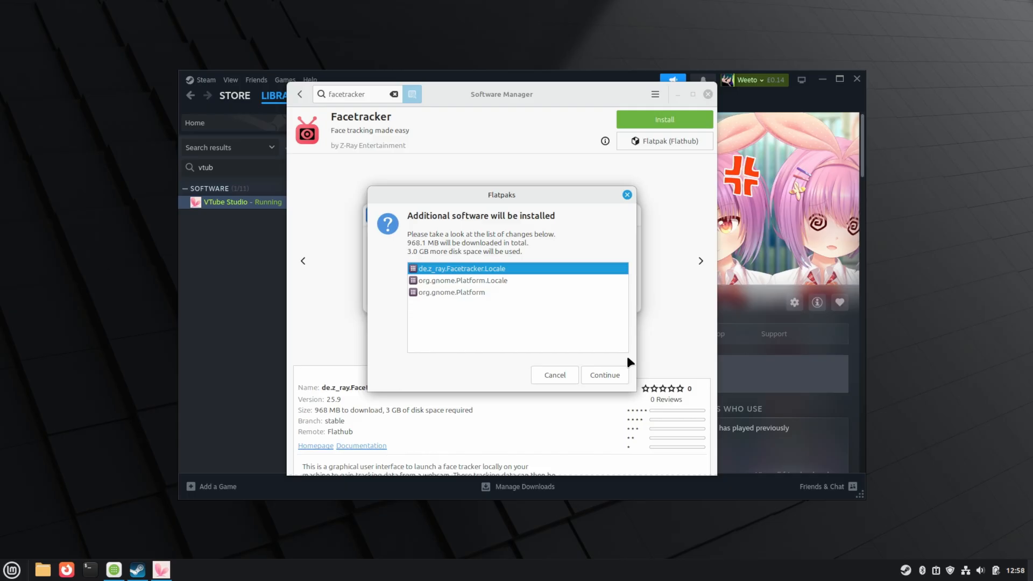
pyautogui.click(602, 378)
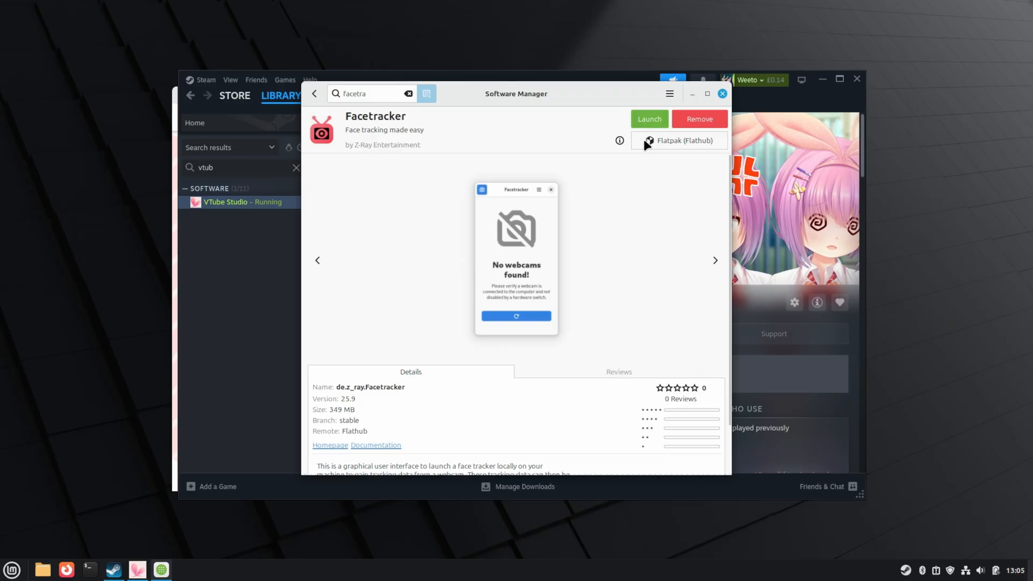
# - Launch Facetracker from the Mint menu by searching 'face'
pyautogui.press('super')
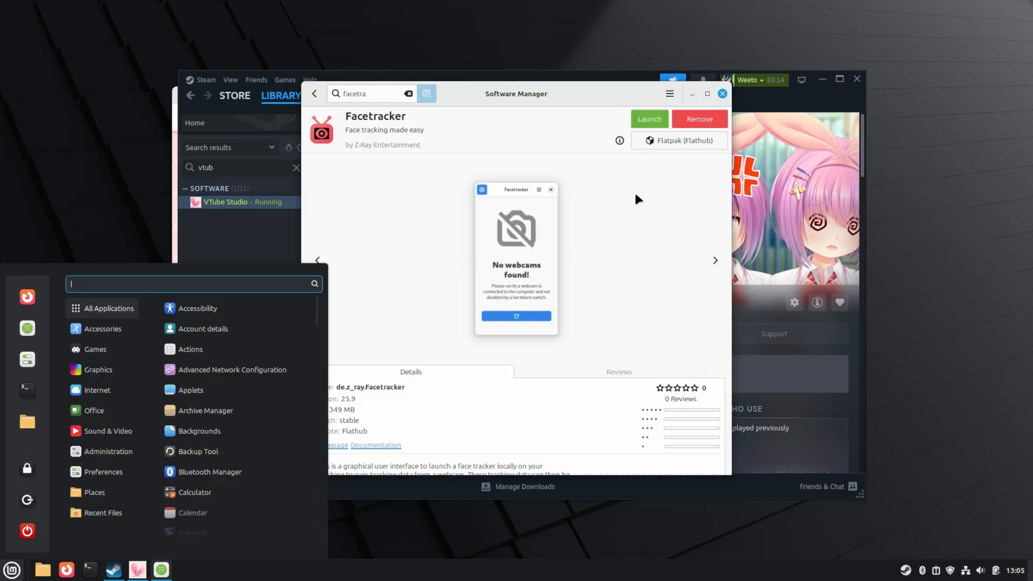
pyautogui.write('face')
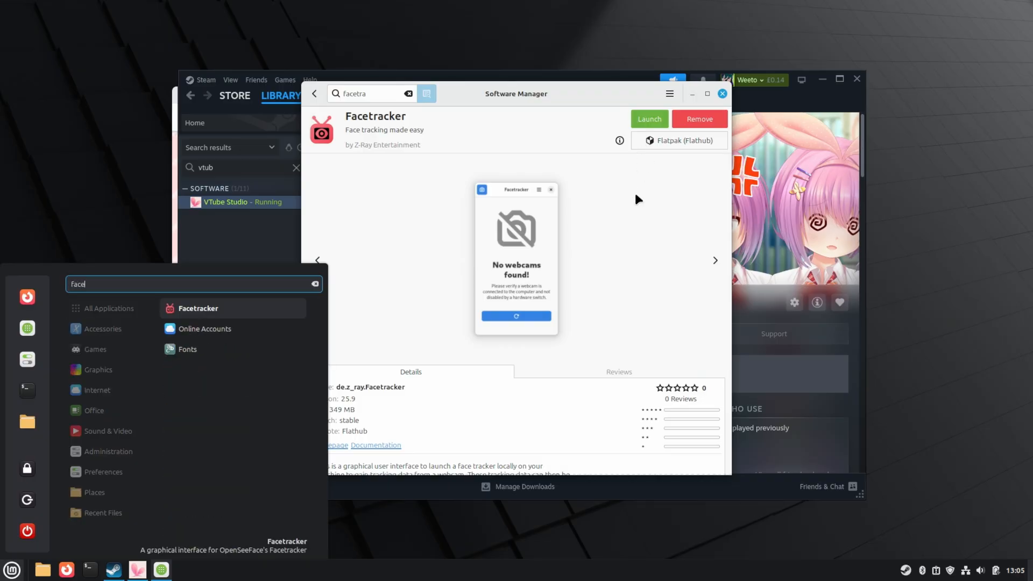
pyautogui.press('Return')
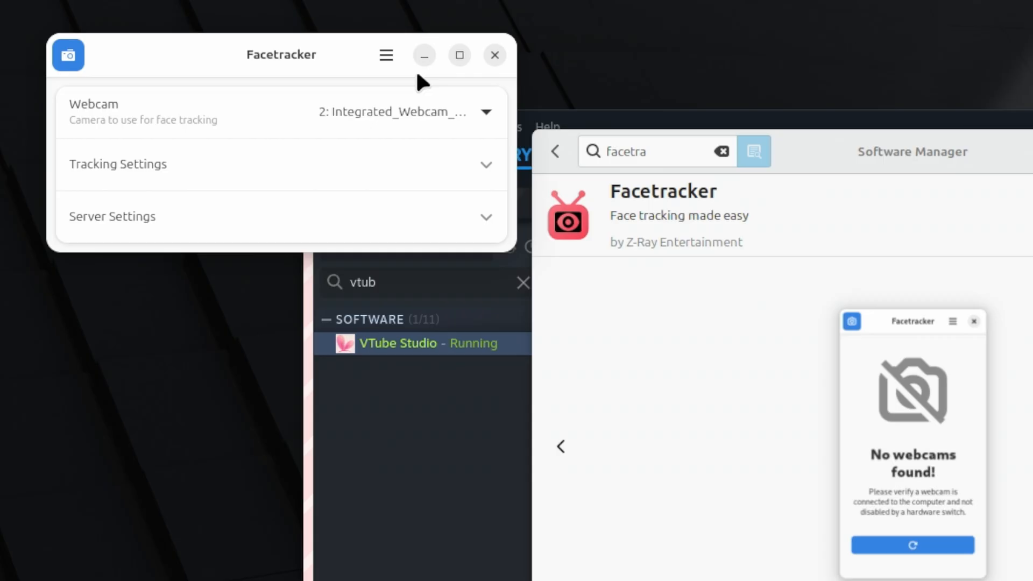
# - Keep webcam 2, review the tracking model and server port 11573, and start tracking
pyautogui.click(417, 108)
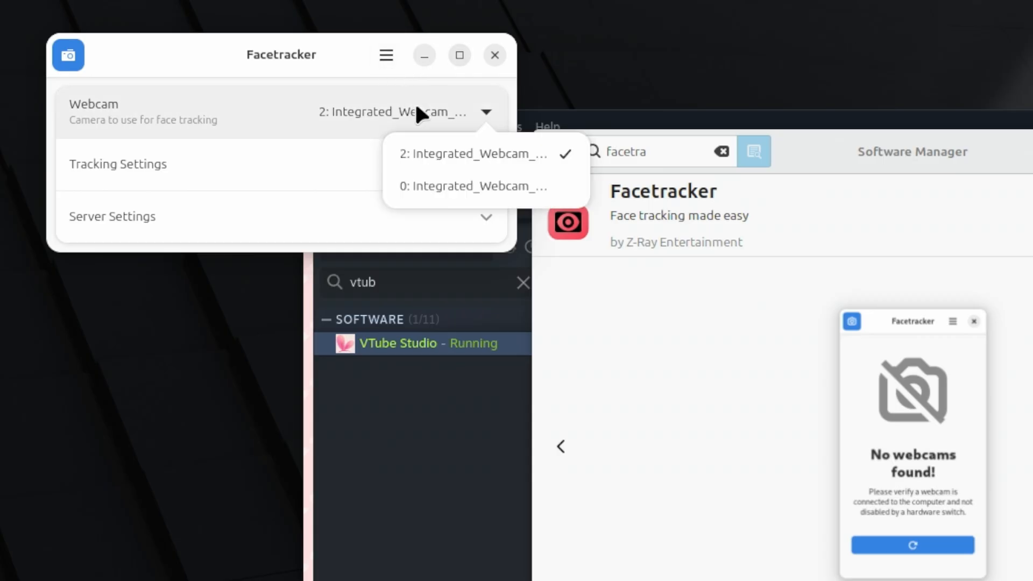
pyautogui.click(462, 152)
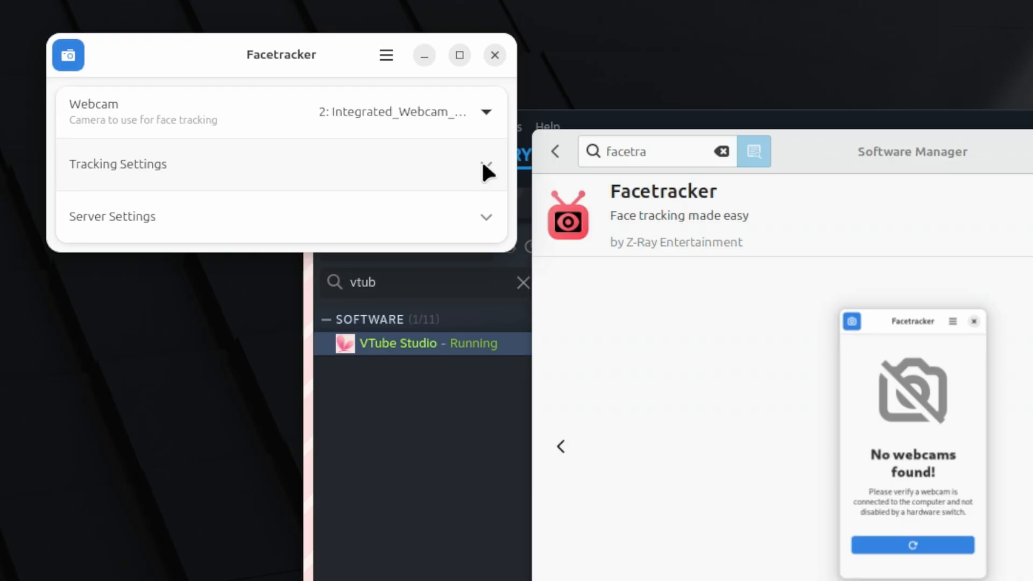
pyautogui.click(483, 163)
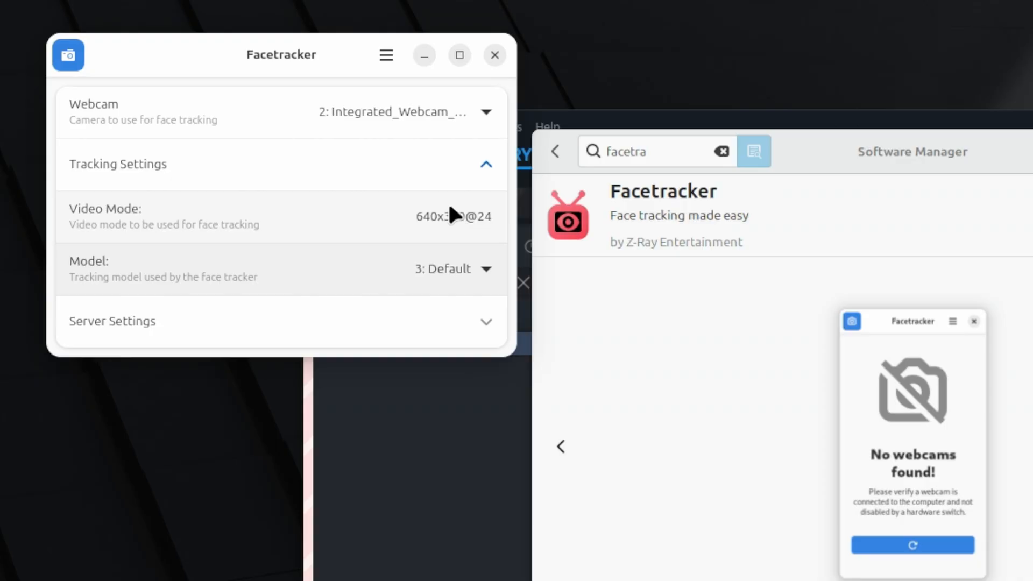
pyautogui.click(478, 271)
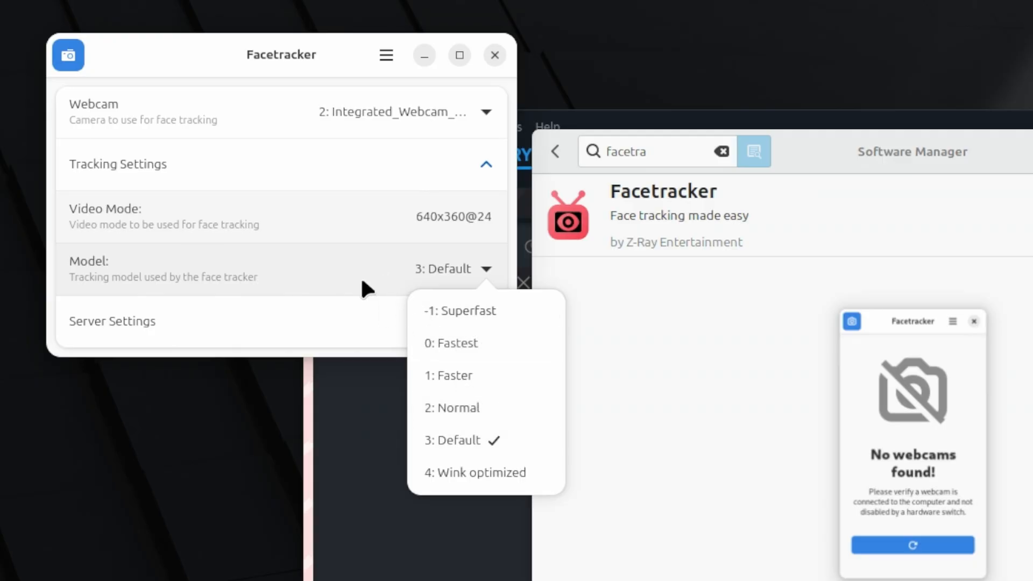
pyautogui.click(458, 322)
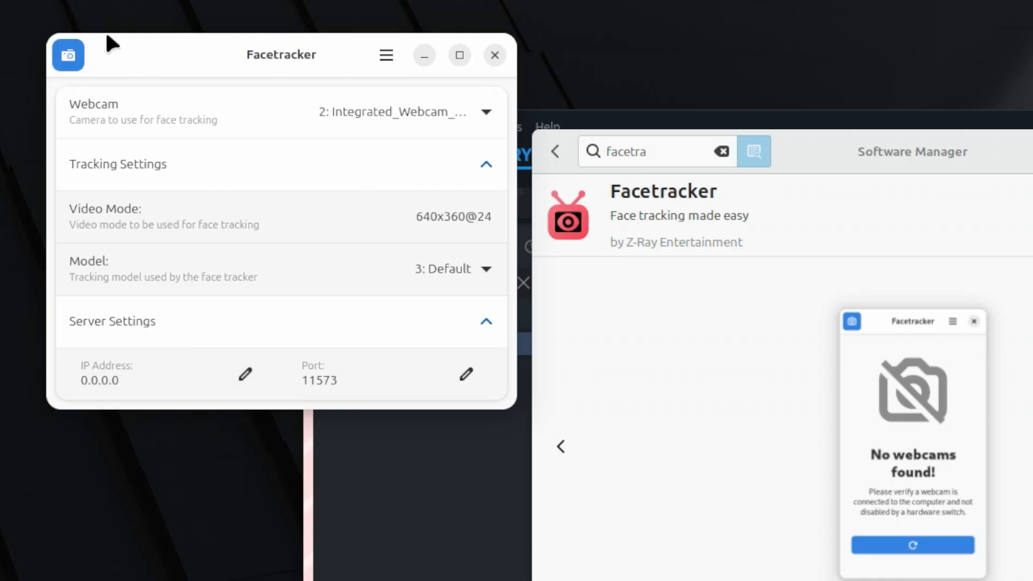
pyautogui.click(71, 51)
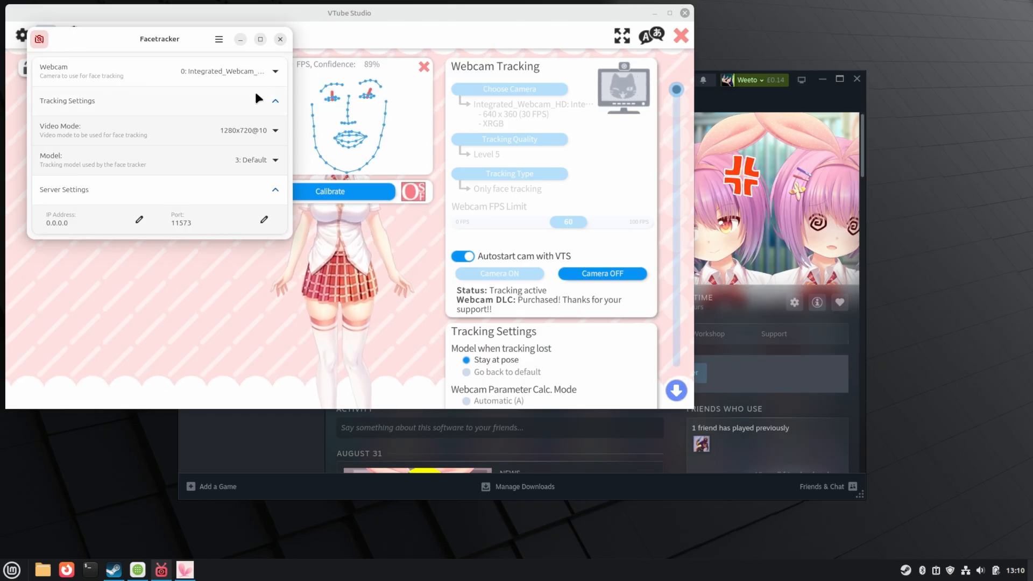
# - Keep camera 0 in Facetracker, then close and relaunch it from the menu
pyautogui.click(235, 70)
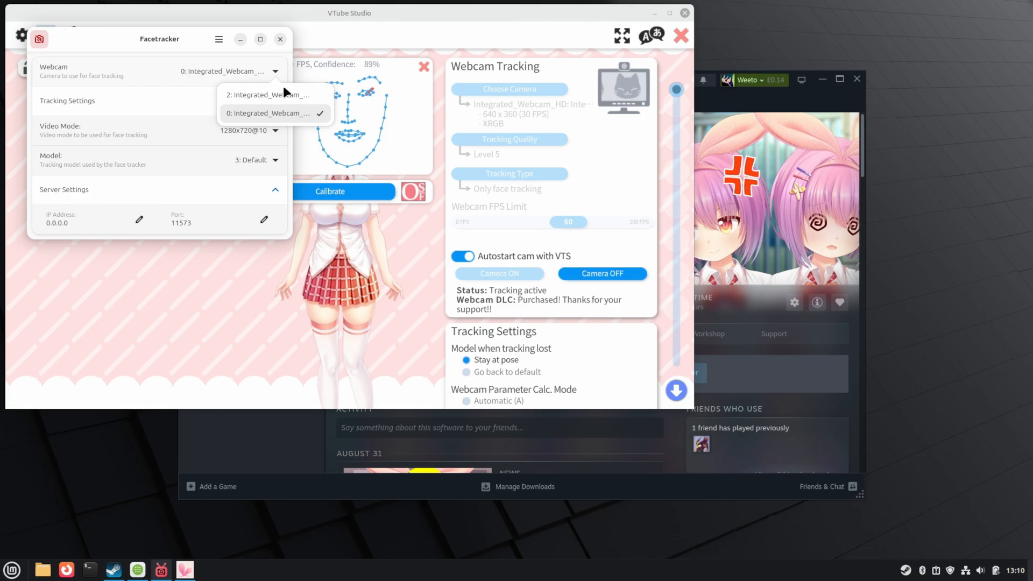
pyautogui.click(189, 250)
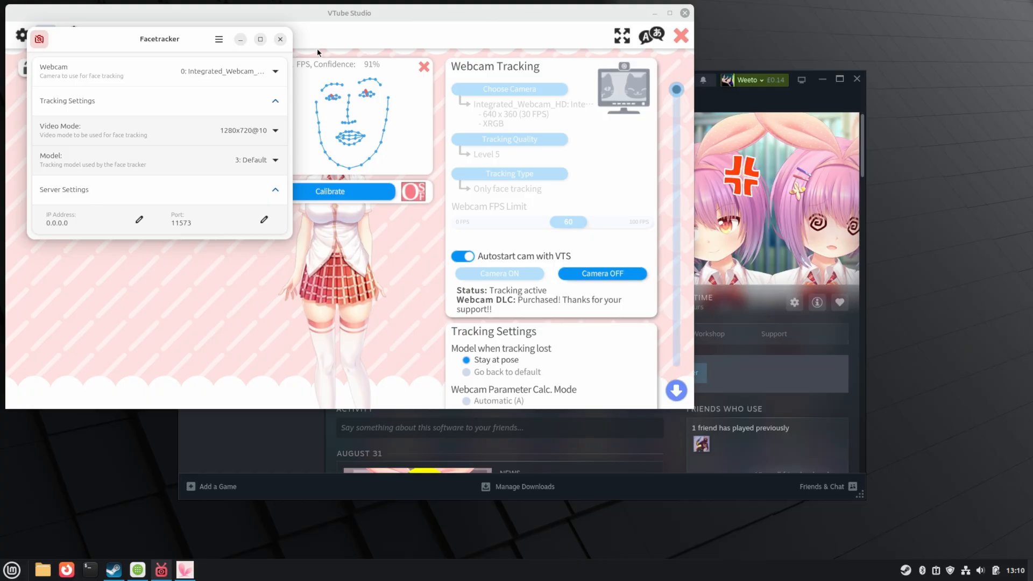
pyautogui.click(280, 39)
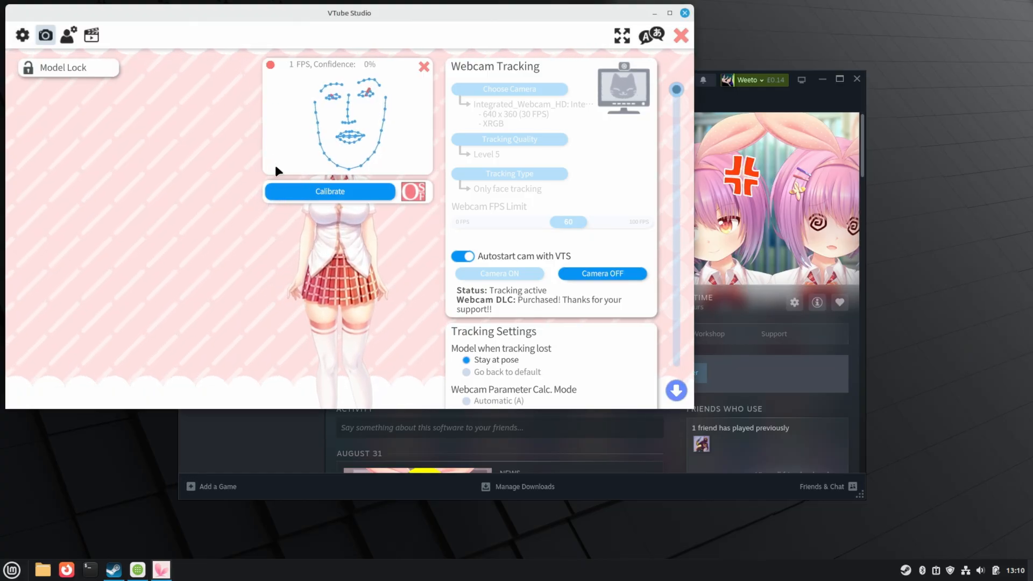
pyautogui.press('super')
pyautogui.write('fad')
pyautogui.press('Return')
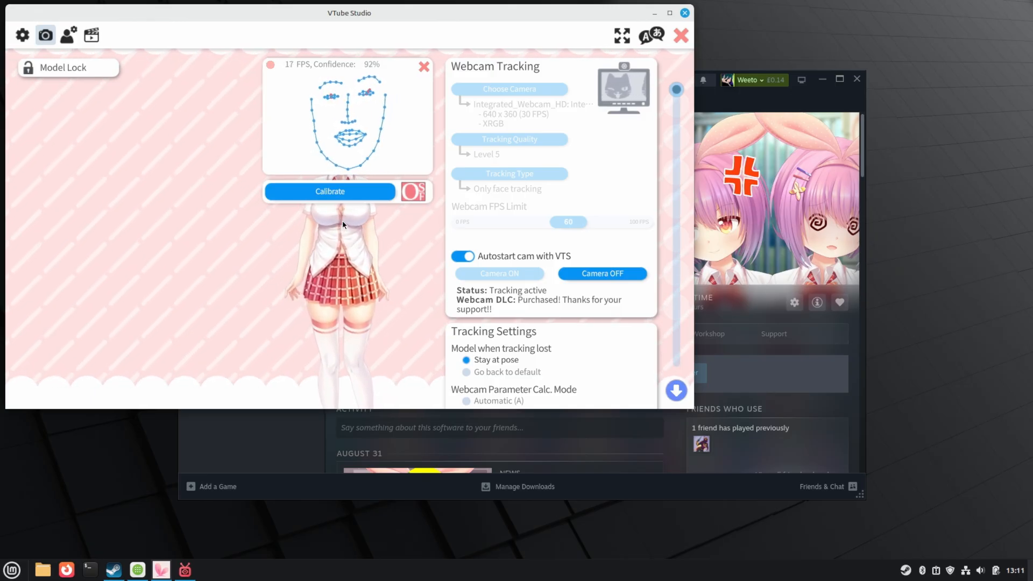
# - Drag the VTube Studio model left so her head shows, then quit Facetracker
pyautogui.moveTo(342, 220); pyautogui.dragTo(195, 266)
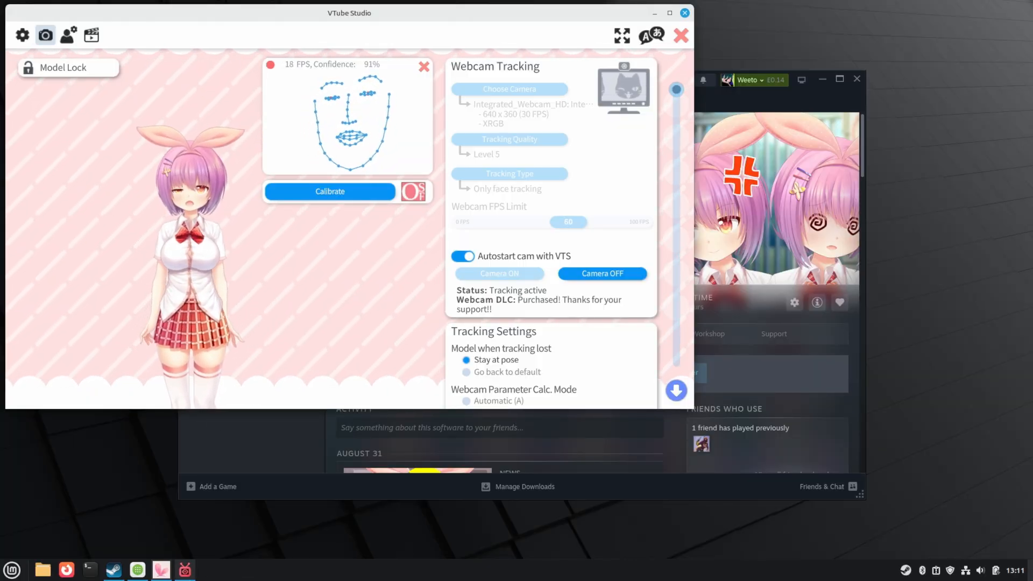
pyautogui.click(185, 570)
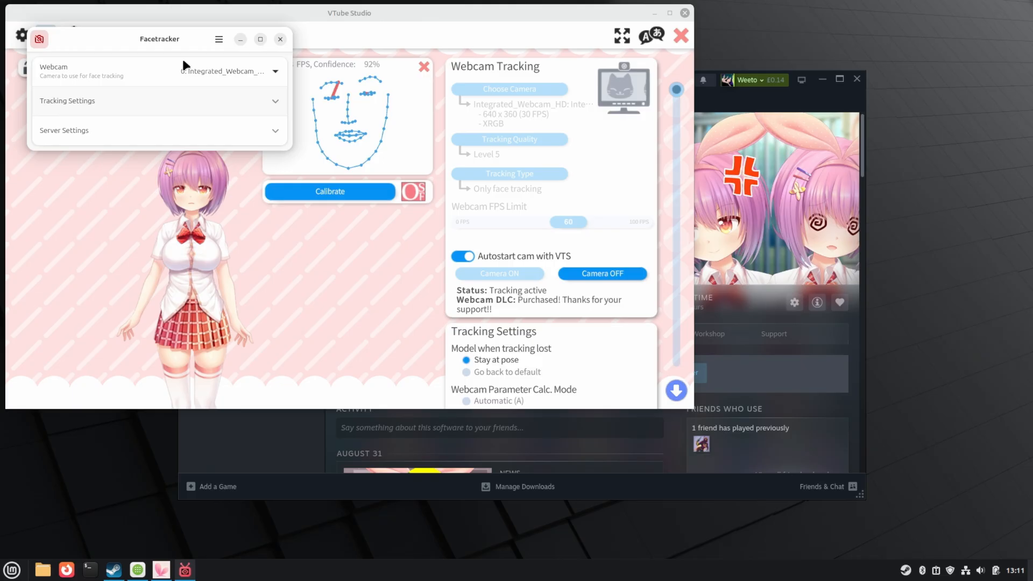
pyautogui.click(246, 37)
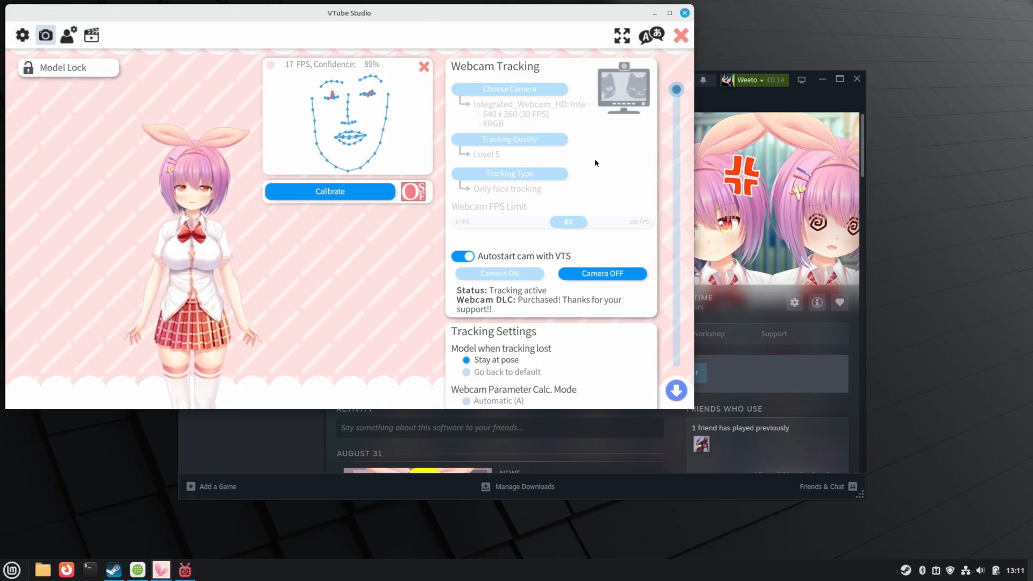
pyautogui.click(185, 570)
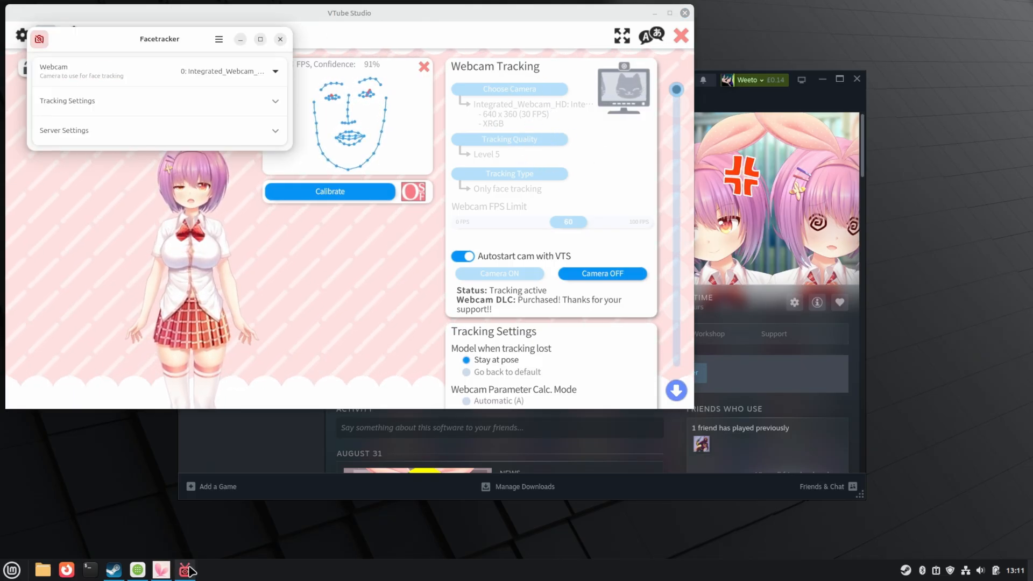
pyautogui.click(240, 39)
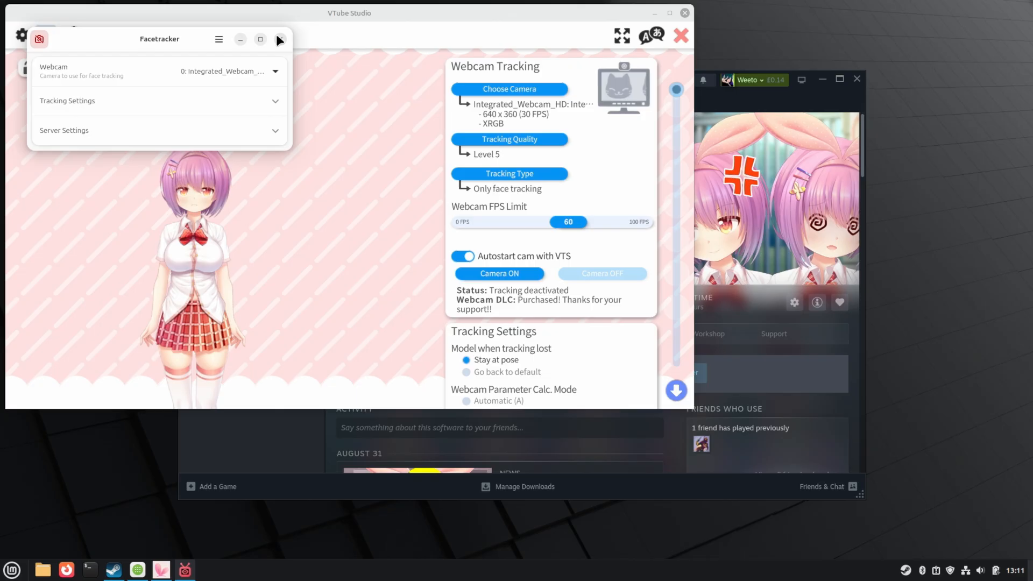
pyautogui.click(276, 34)
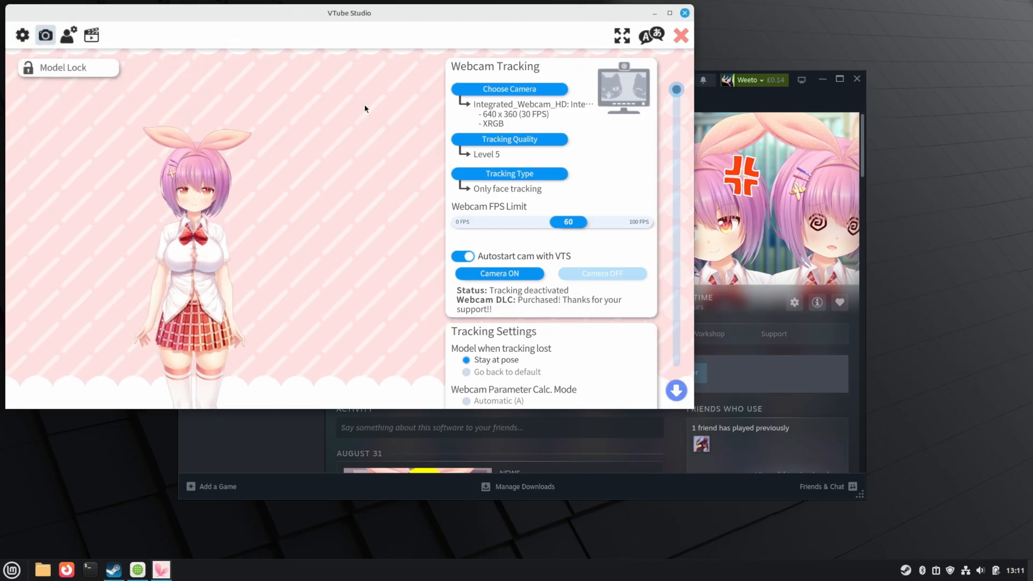
pyautogui.scroll(-5, 676, 96)
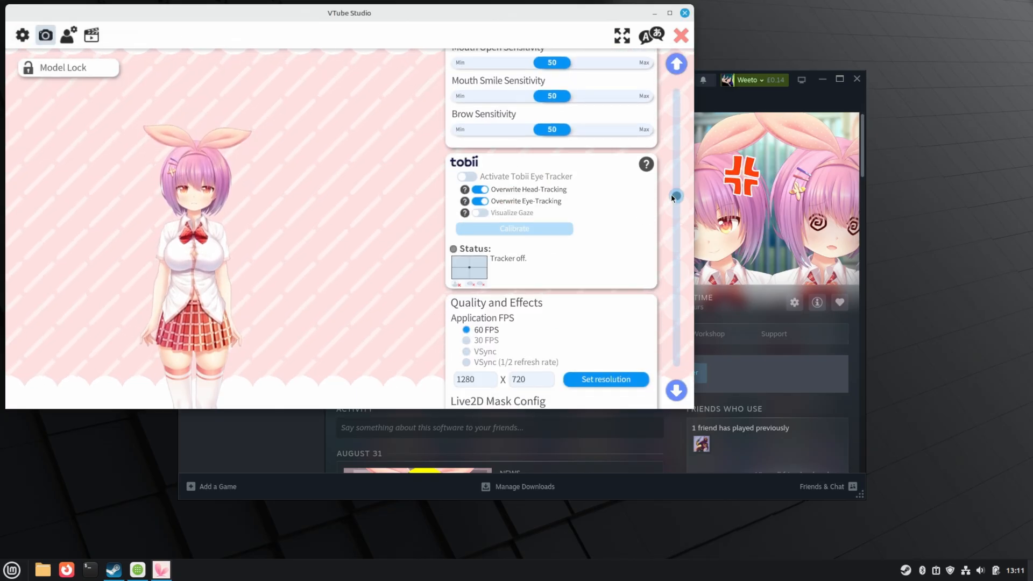
# - Switch on Start Server under Connection Settings (WiFi) to run the server on port 25565
pyautogui.click(22, 35)
pyautogui.scroll(-3, 539, 118)
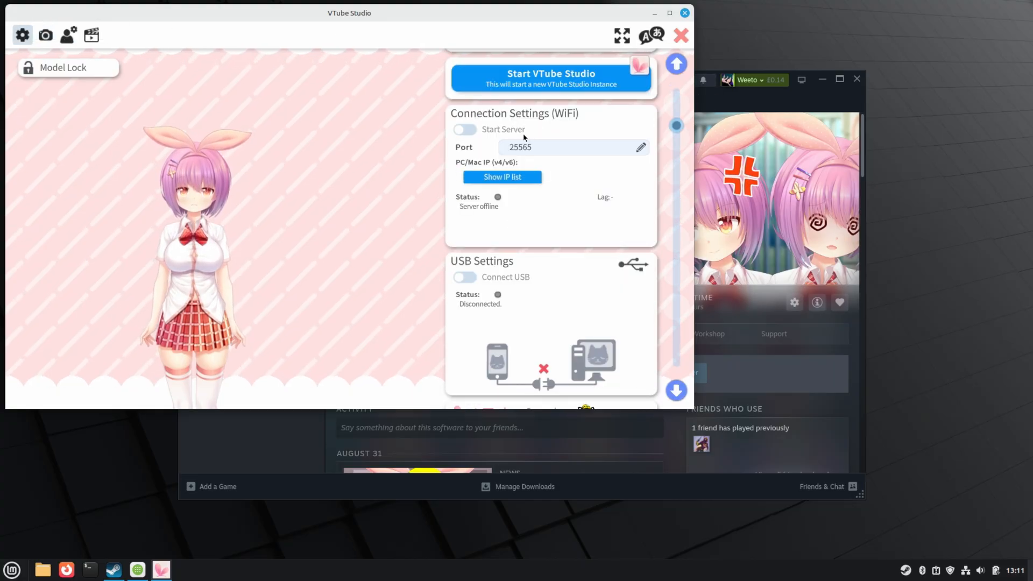
pyautogui.click(466, 131)
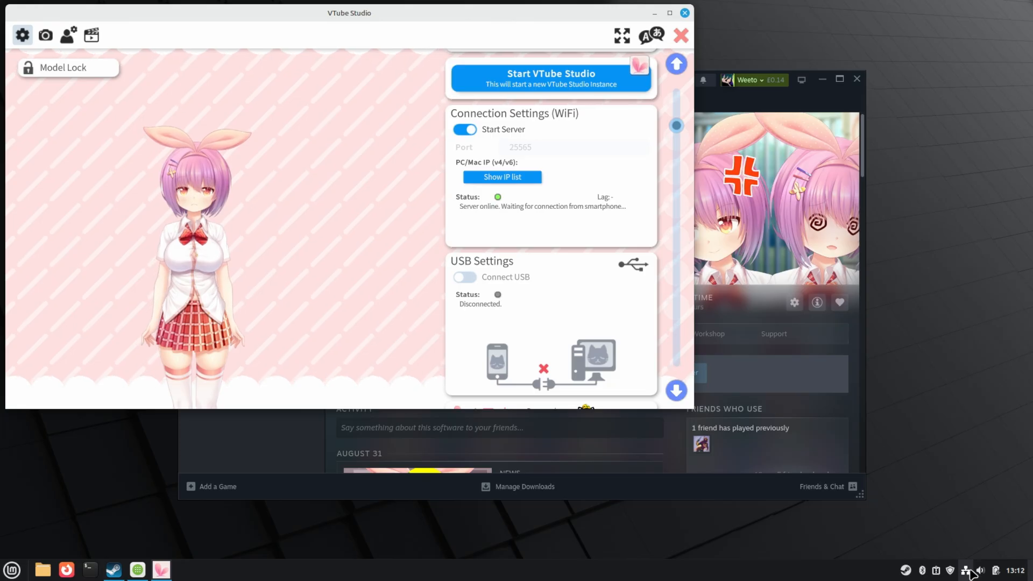
pyautogui.click(967, 571)
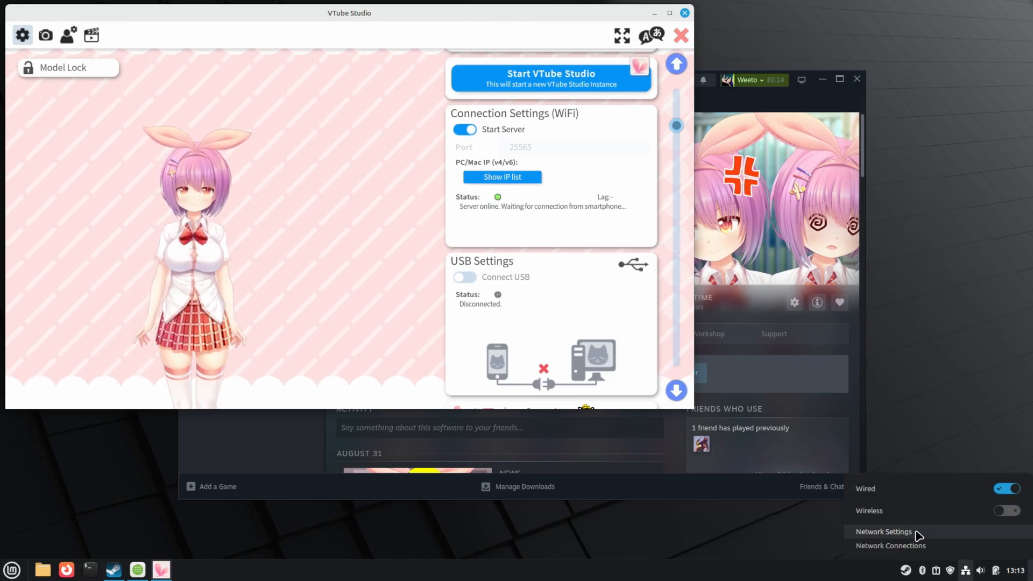
# - Read the wired connection's IPv4 address 192.168.1.78 in Network Settings, then close it
pyautogui.click(919, 535)
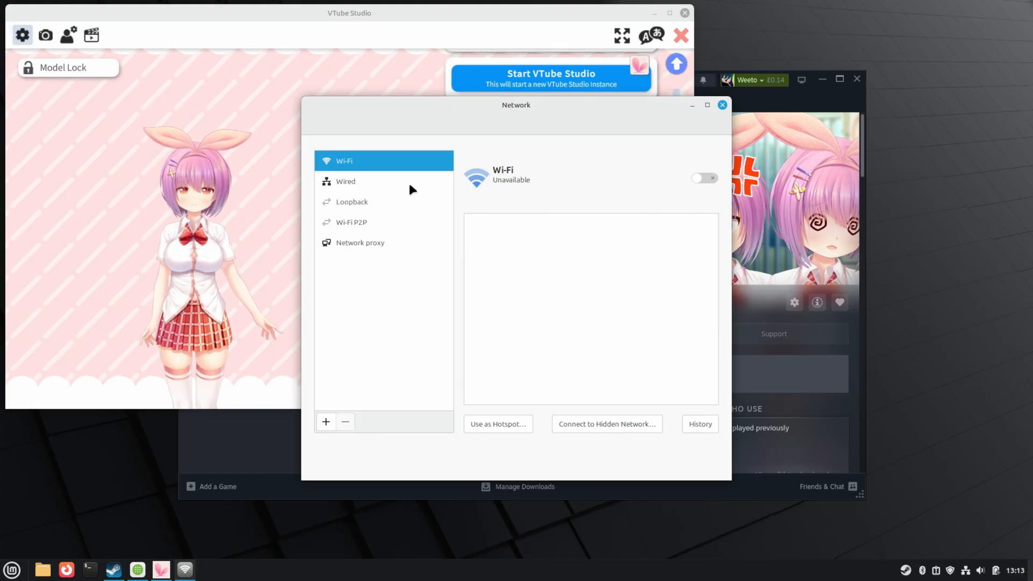
pyautogui.click(390, 178)
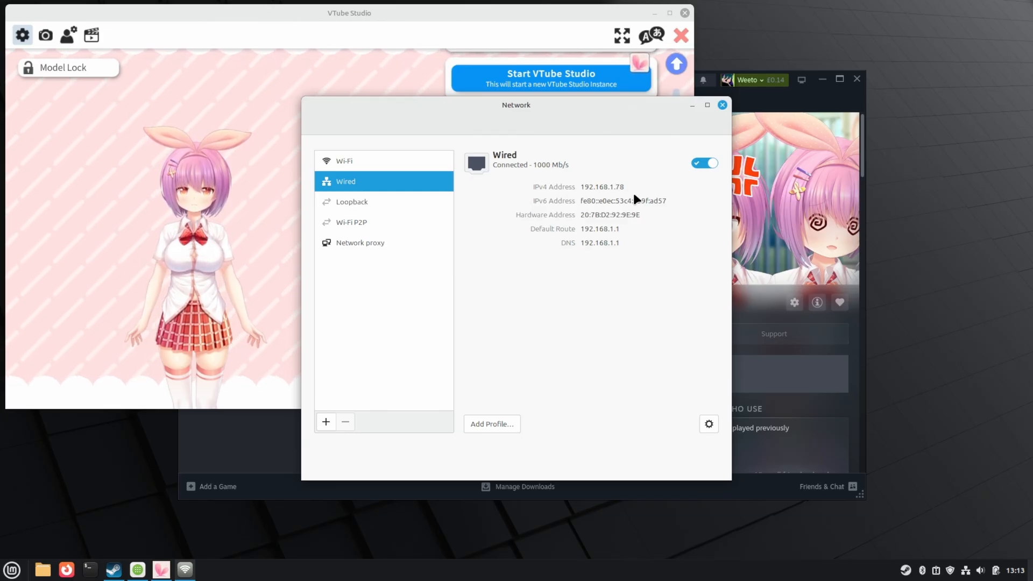
pyautogui.click(722, 105)
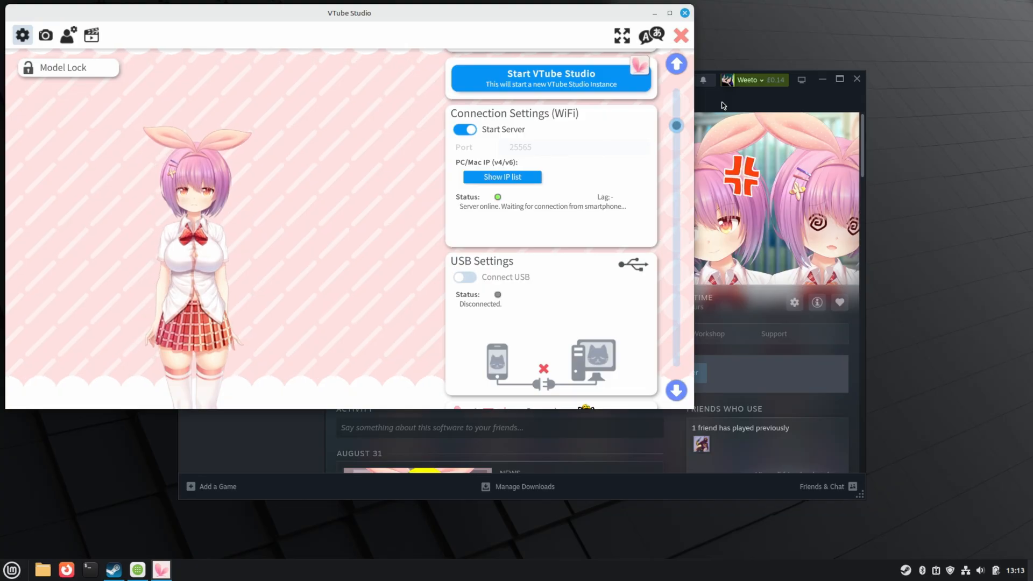
# - Toggle VTube Studio's WiFi Start Server off and back on so the phone connects
pyautogui.click(474, 129)
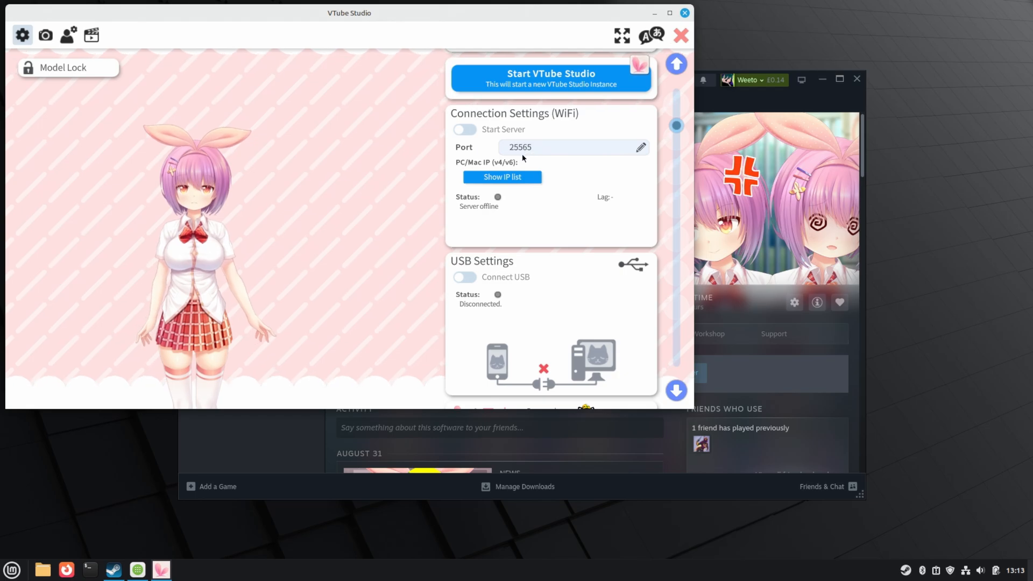
pyautogui.click(473, 129)
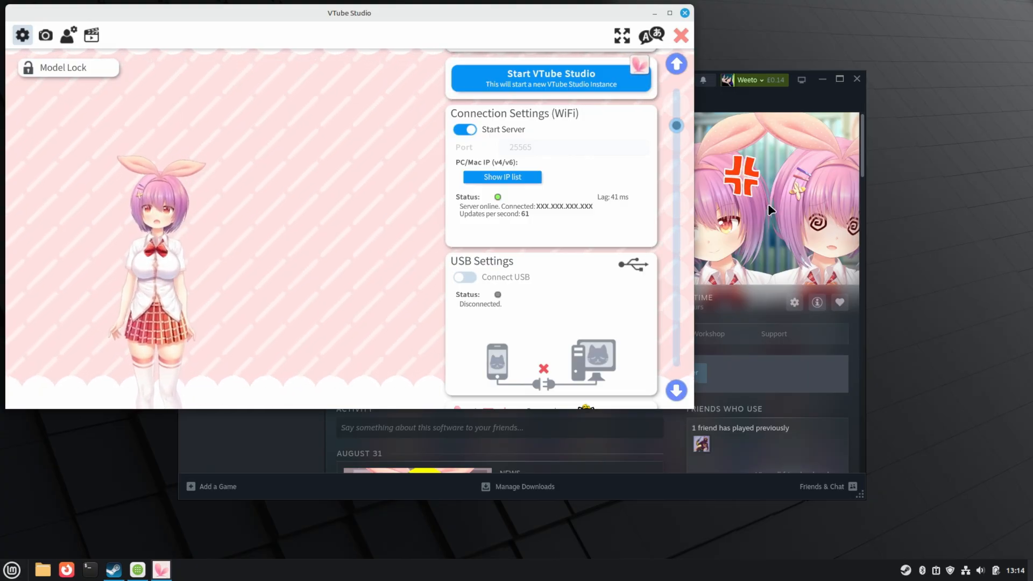
# - Launch Firewall Configuration via 'fir', authenticate with the password, and switch the firewall Status on
pyautogui.press('super')
pyautogui.write('fire')
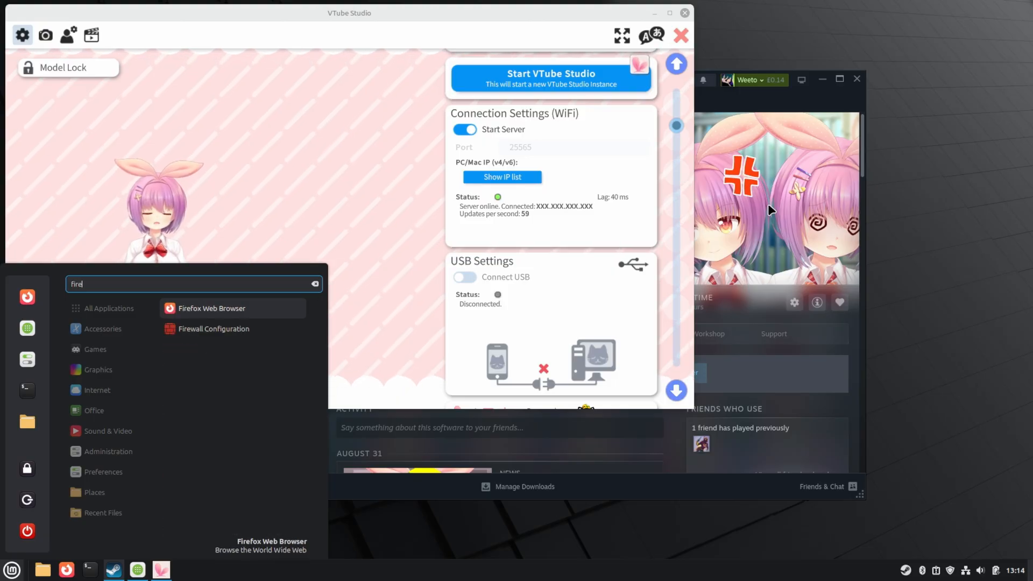
pyautogui.press('Down')
pyautogui.press('Return')
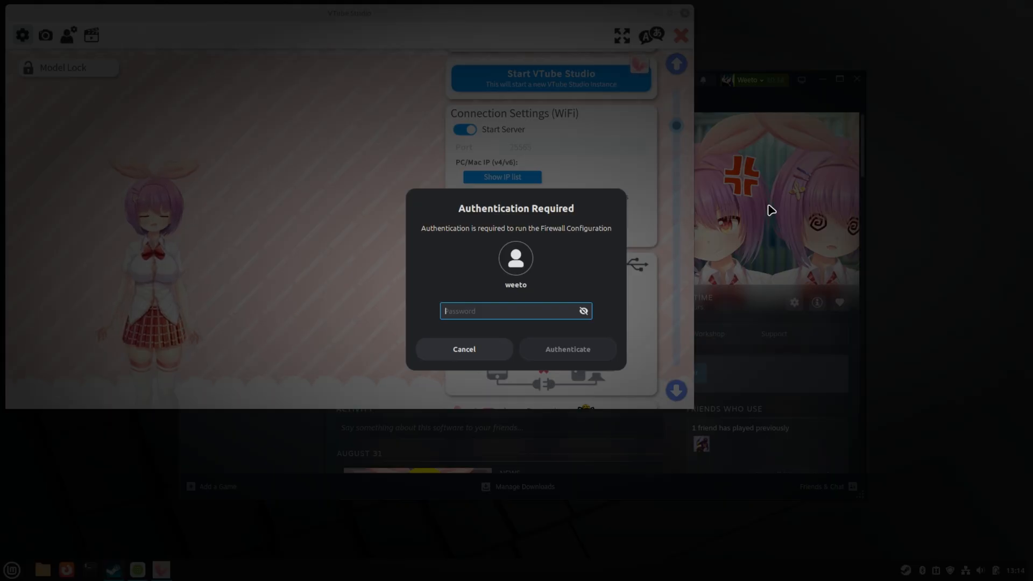
pyautogui.write('•••')
pyautogui.press('Return')
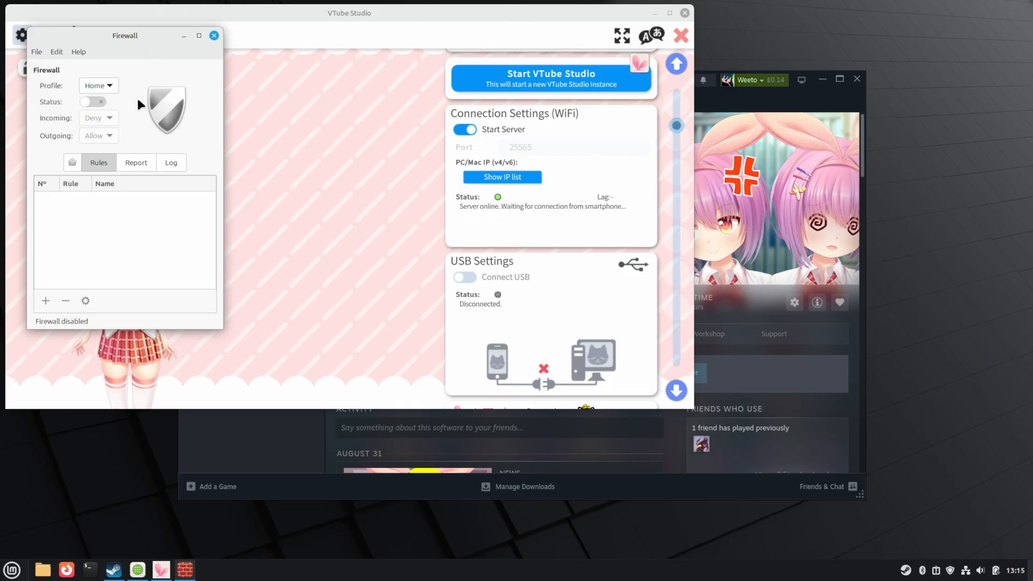
pyautogui.click(93, 102)
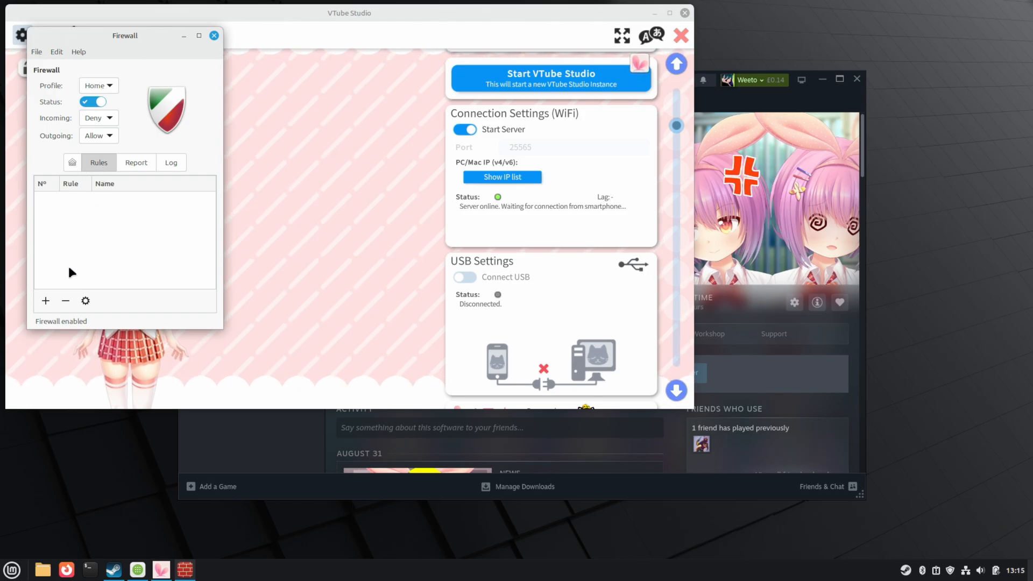
# - Draft a Simple firewall rule named 'Vtube Studio' with Allow policy and Both directions
pyautogui.click(47, 297)
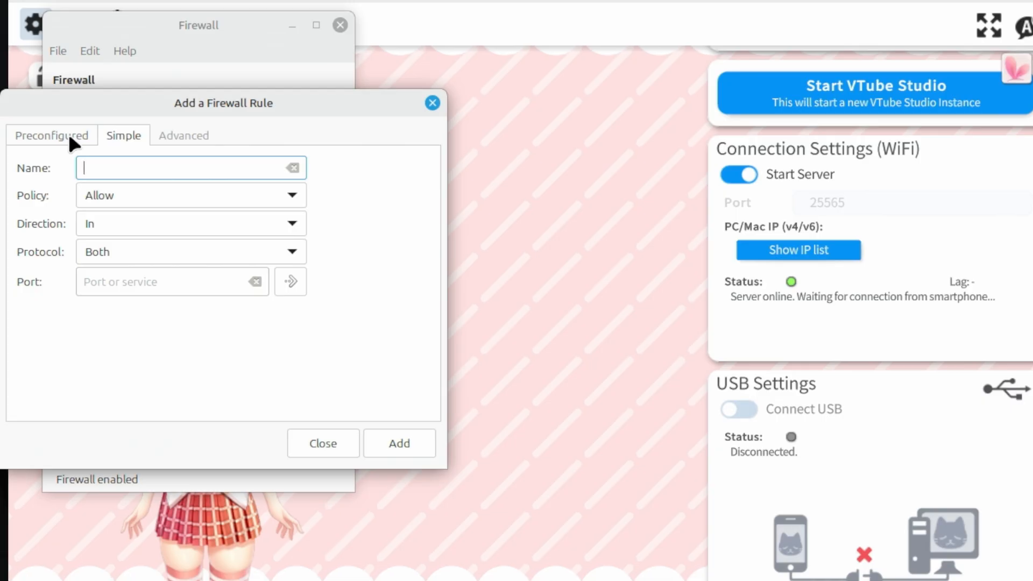
pyautogui.click(43, 106)
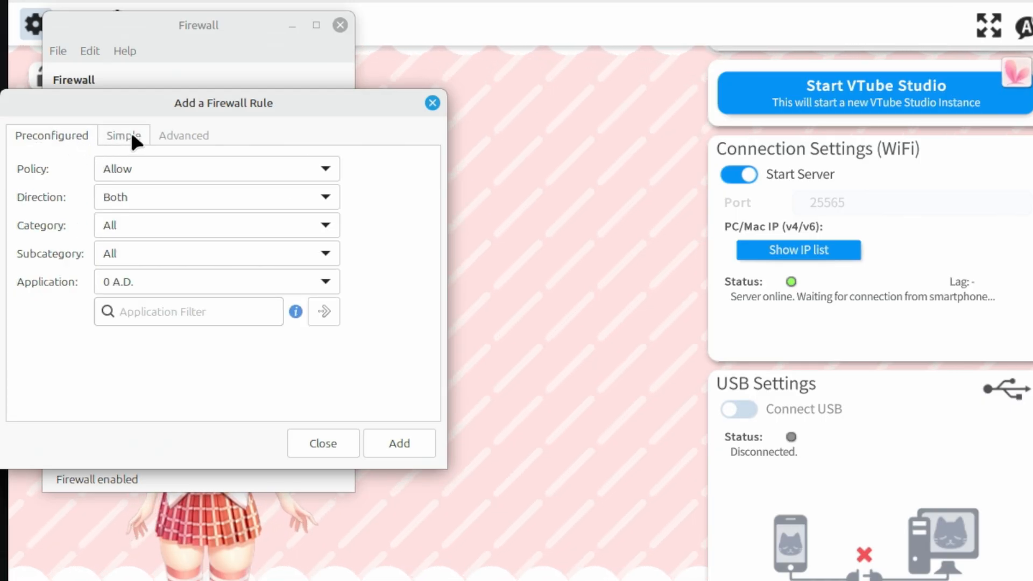
pyautogui.click(131, 135)
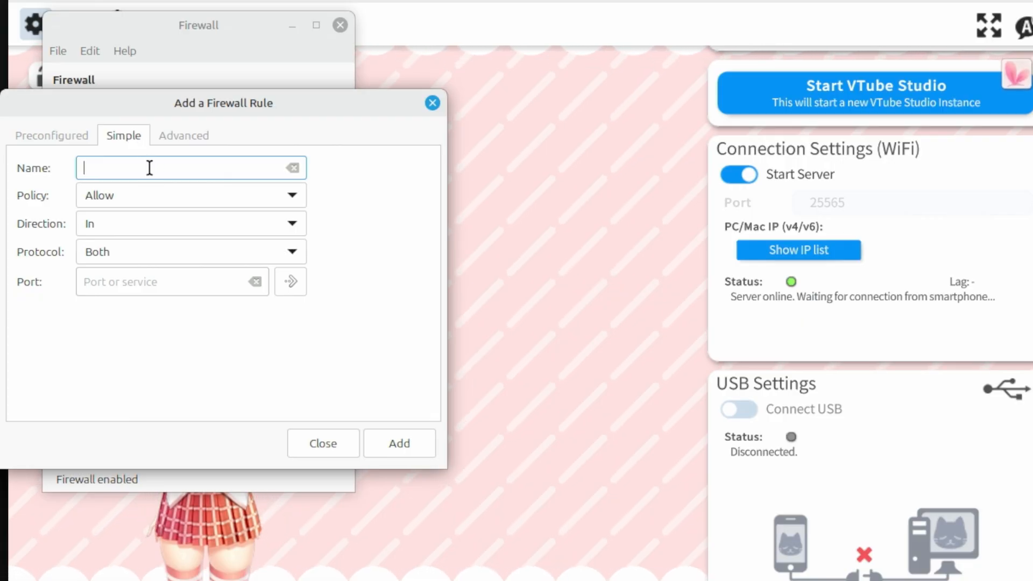
pyautogui.write('Vtube')
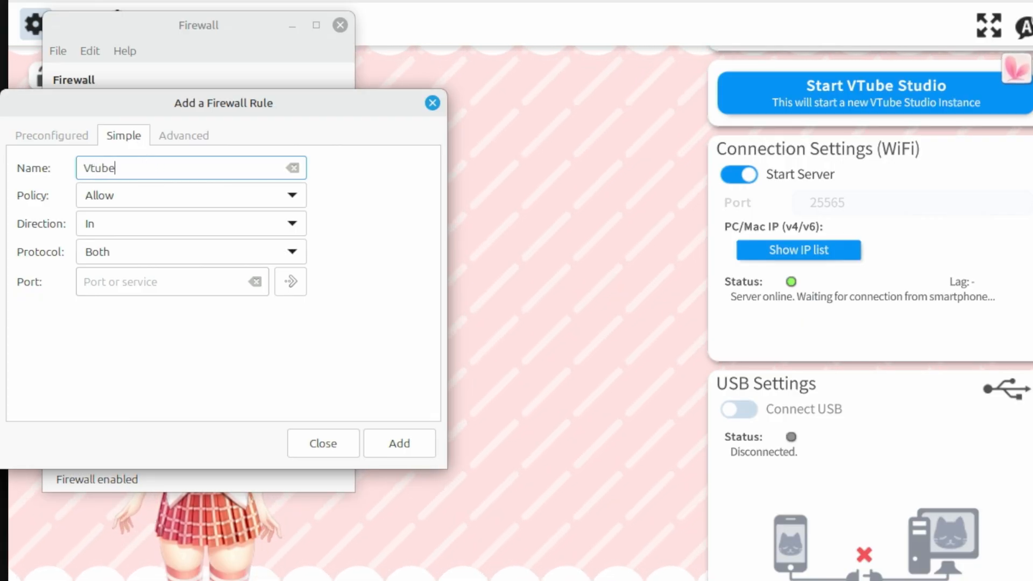
pyautogui.write(' Studio')
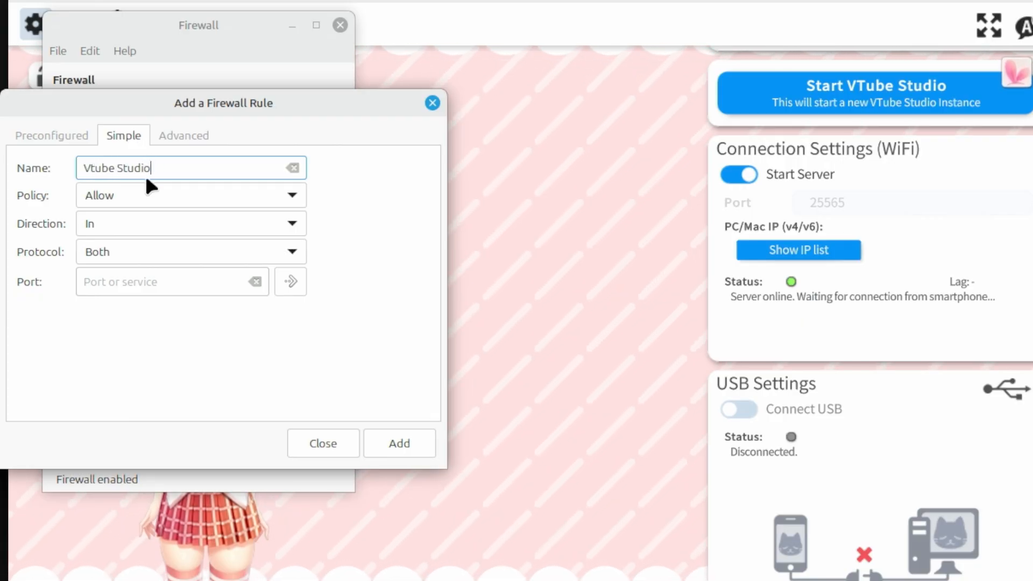
pyautogui.click(148, 189)
pyautogui.click(149, 189)
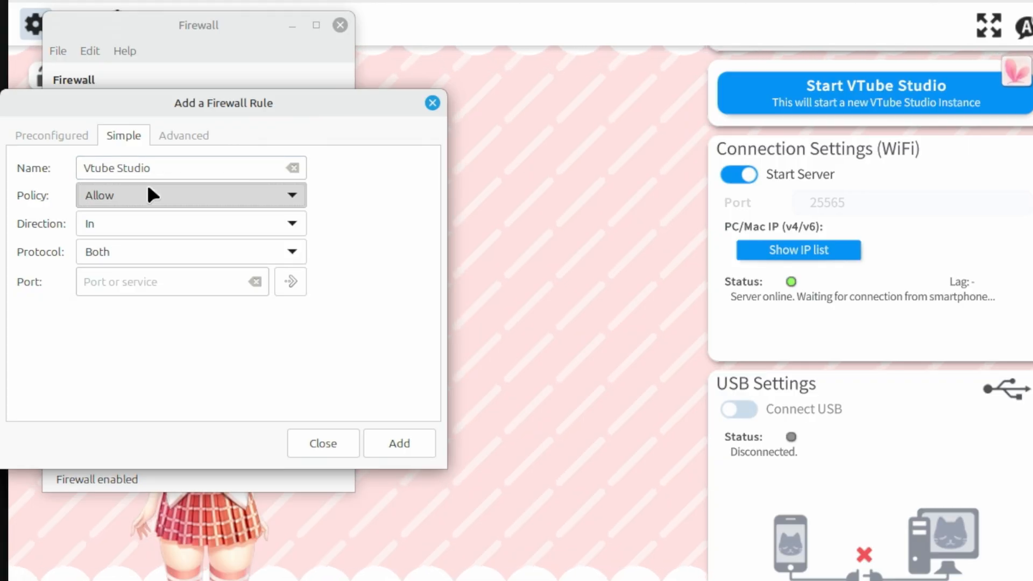
pyautogui.click(138, 217)
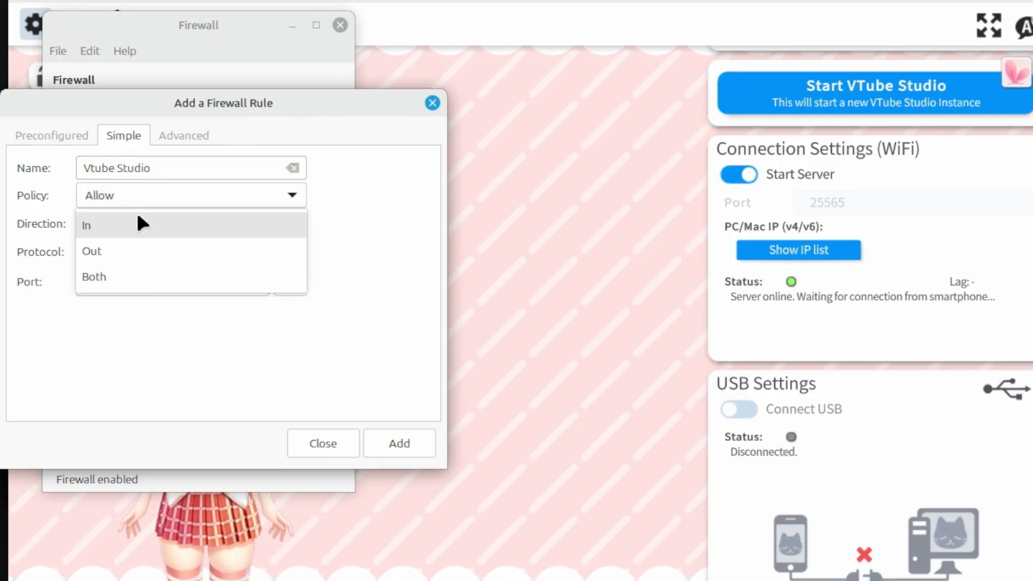
pyautogui.click(119, 277)
pyautogui.click(127, 278)
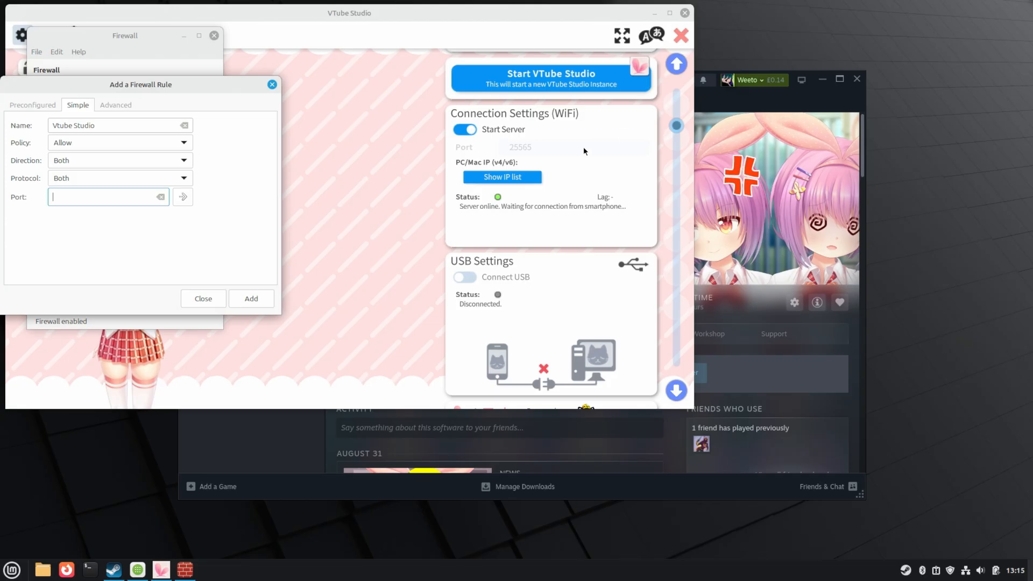
pyautogui.click(468, 131)
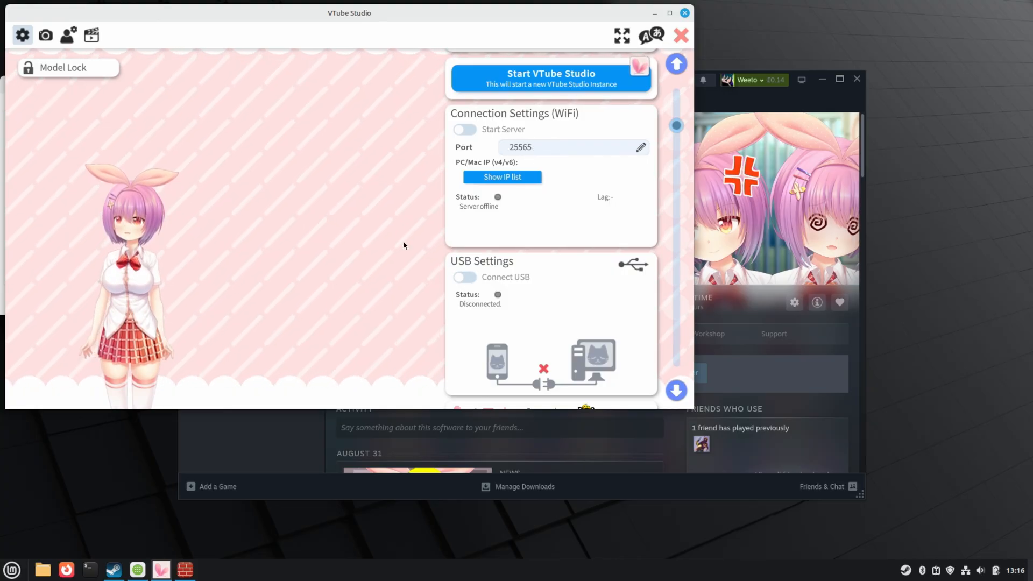
pyautogui.click(185, 572)
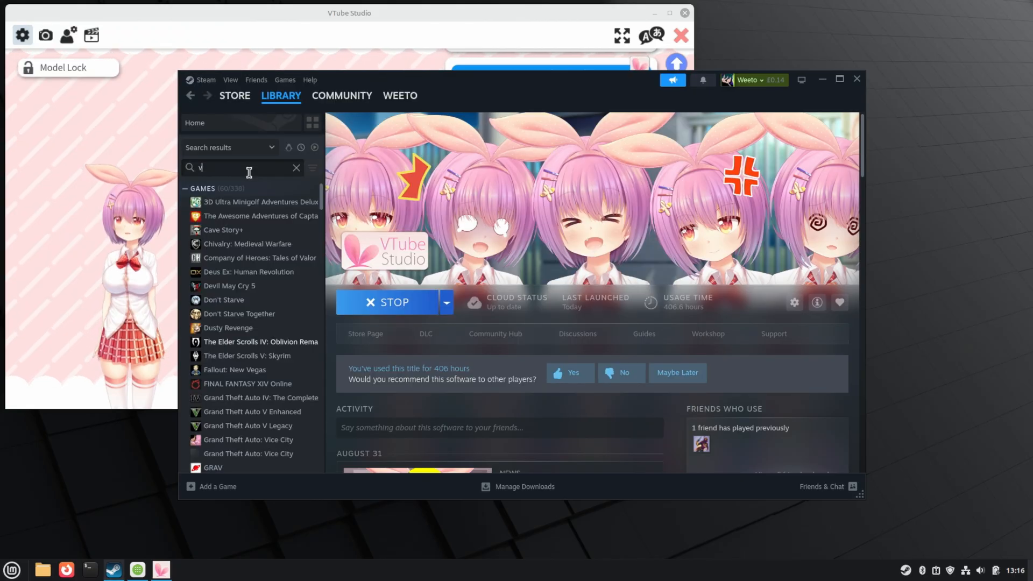
# - Find VBridger in the Steam library by searching 'br', launch it, and minimise Steam
pyautogui.write('br')
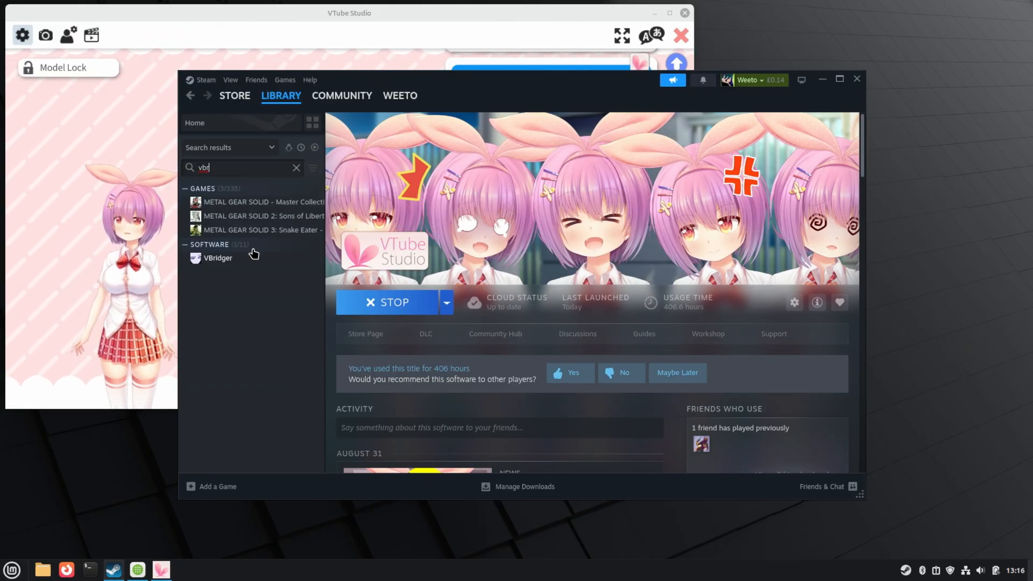
pyautogui.click(249, 257)
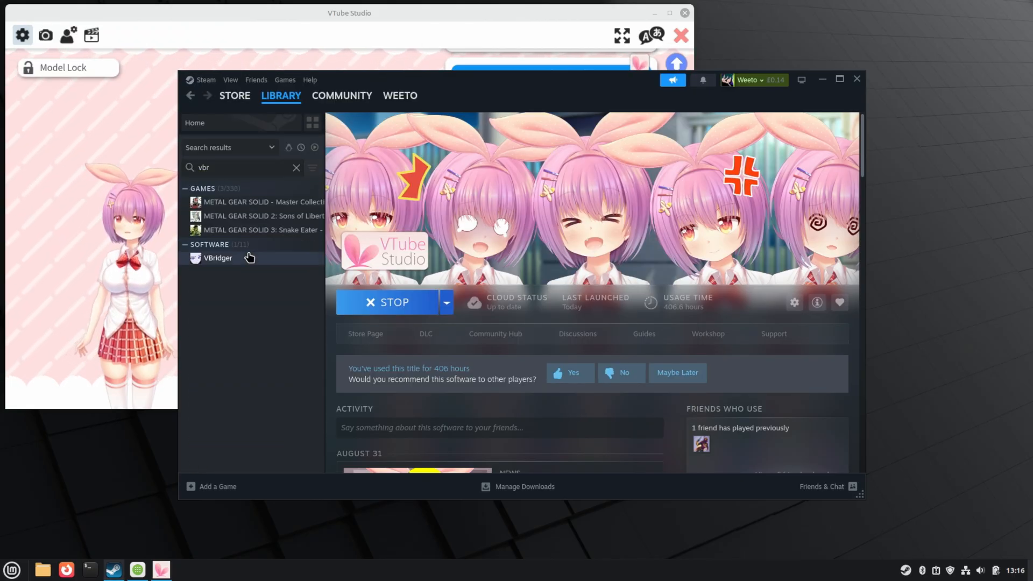
pyautogui.click(386, 306)
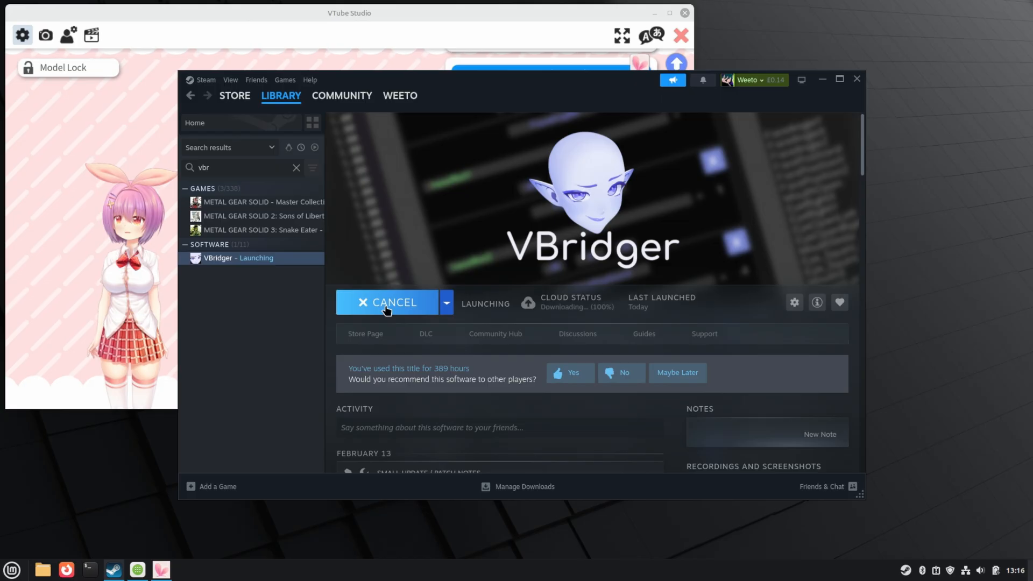
pyautogui.click(822, 79)
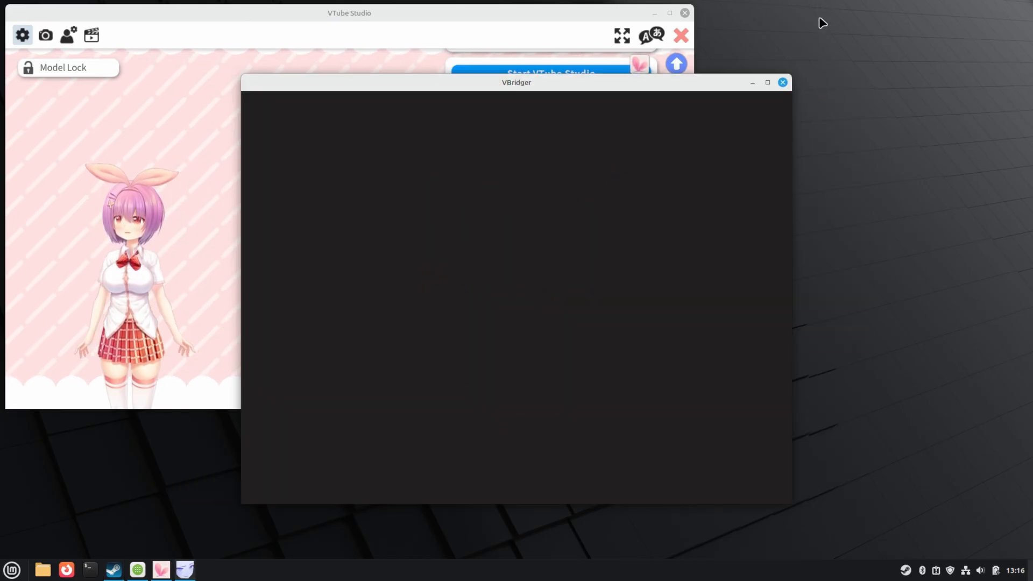
# - Set VBridger's tracking source to VTube Studio and correct the IP to 192.168.1.158
pyautogui.click(458, 417)
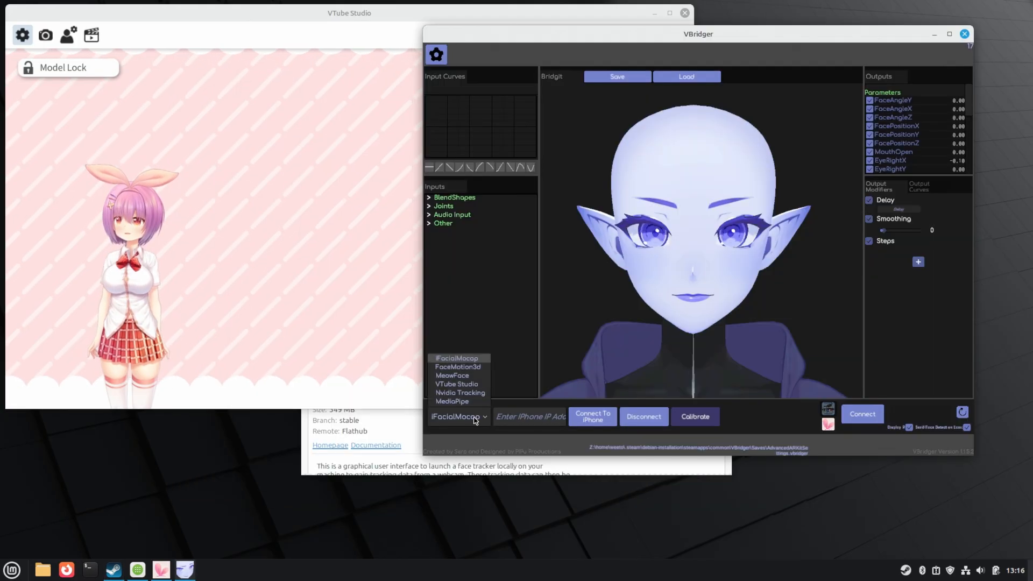
pyautogui.click(475, 384)
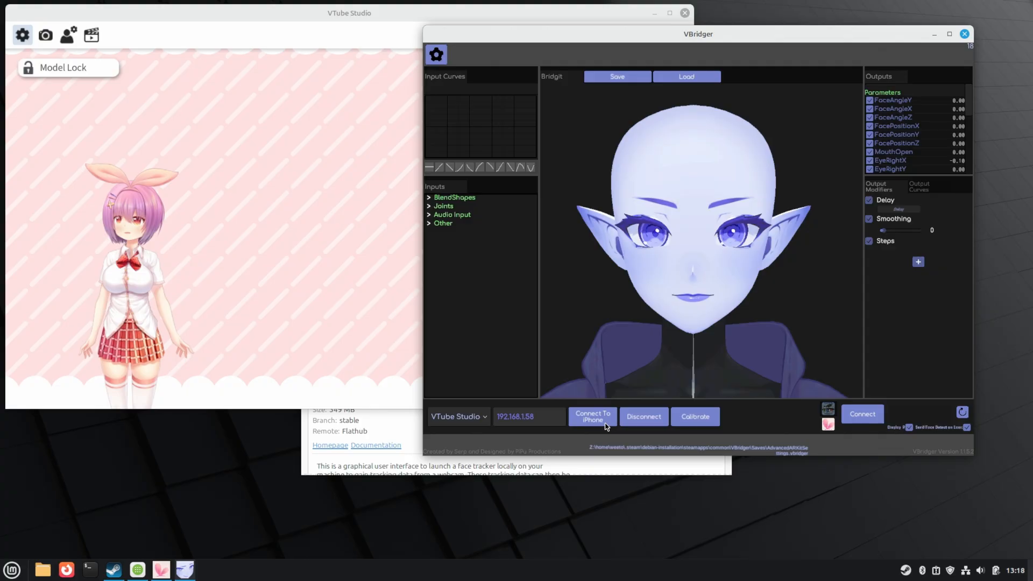
pyautogui.write('1')
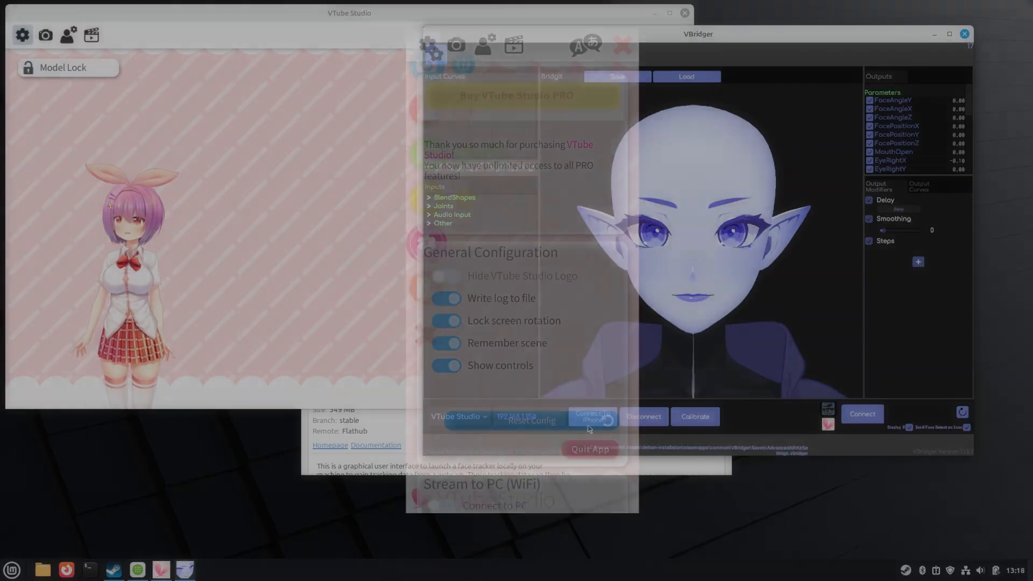
pyautogui.scroll(-5, 522, 269)
pyautogui.scroll(-15, 522, 285)
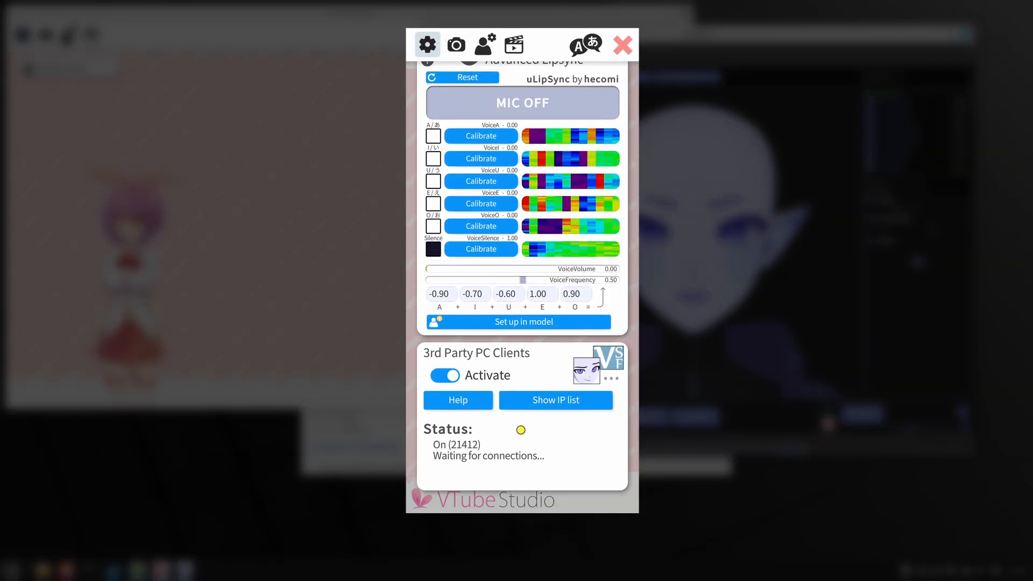
pyautogui.click(445, 376)
pyautogui.click(445, 376)
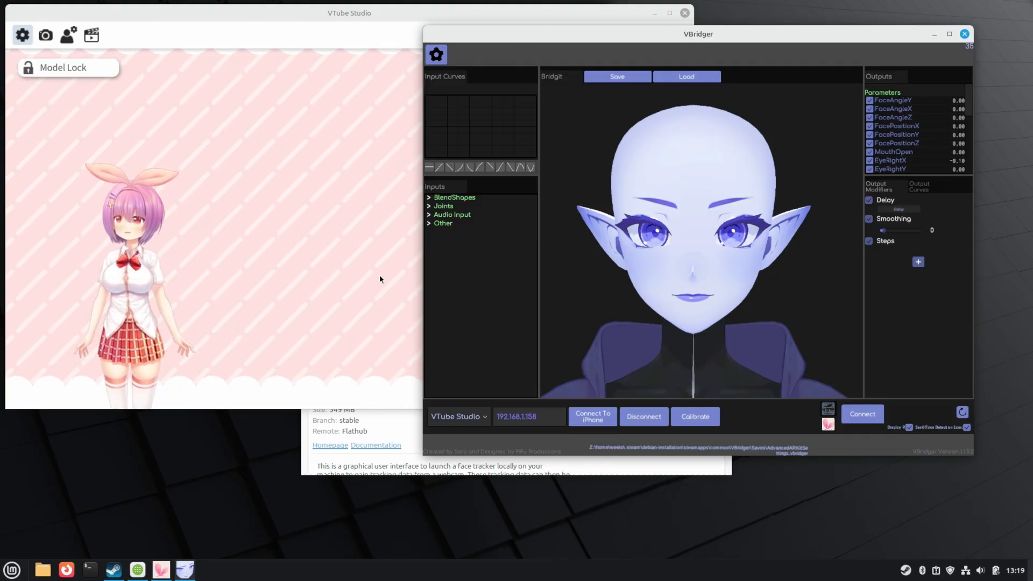
# - Relaunch Firewall Configuration via 'fire', authenticate with the password, and view the empty Rules list
pyautogui.press('super')
pyautogui.write('fi')
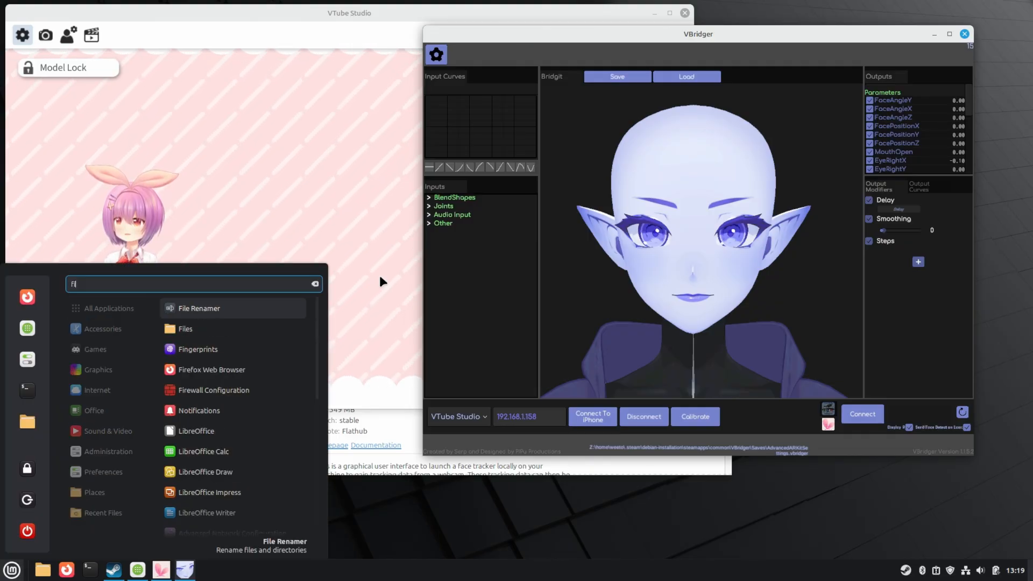
pyautogui.write('re')
pyautogui.press('Down')
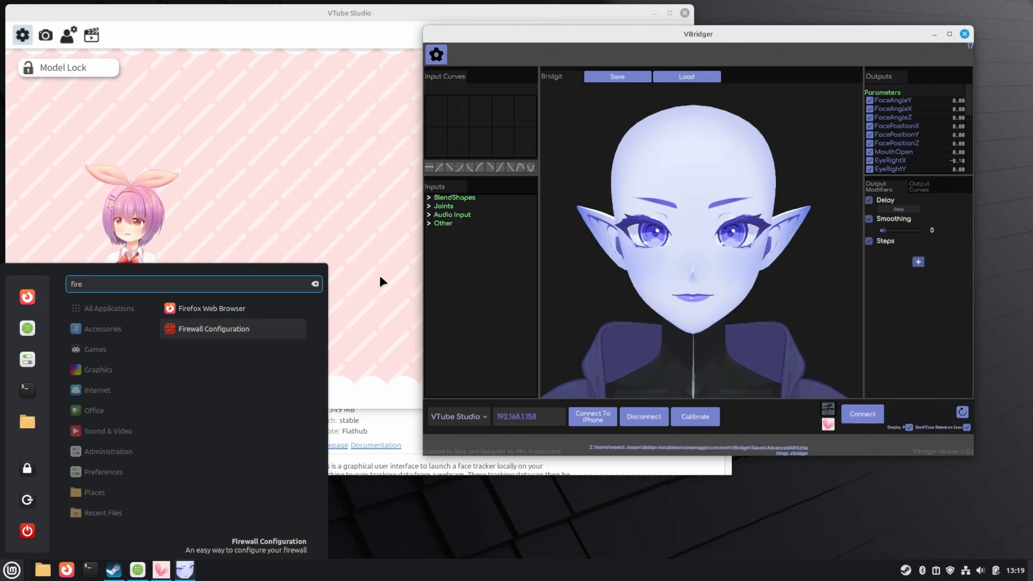
pyautogui.press('Return')
pyautogui.write('****')
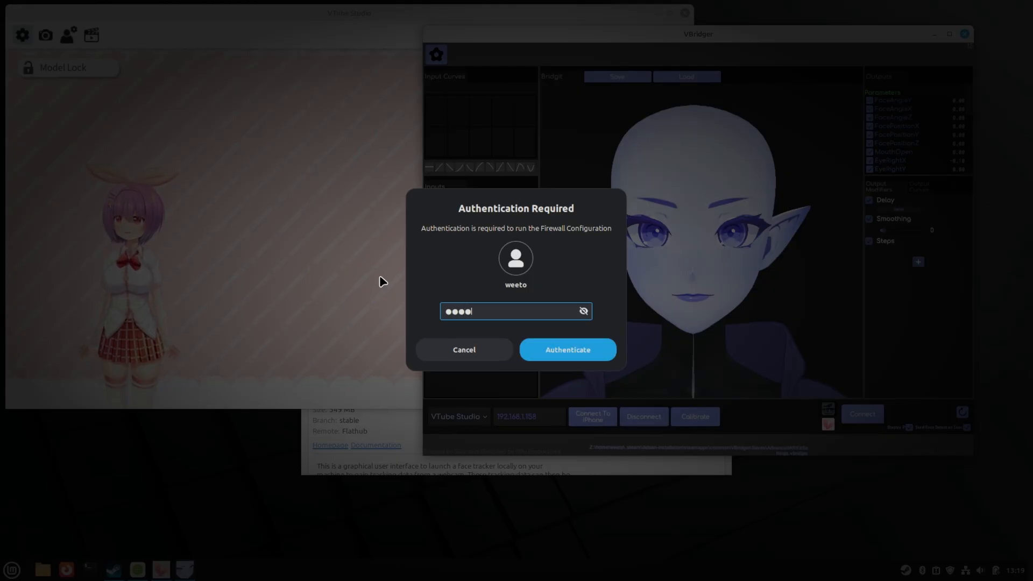
pyautogui.press('Return')
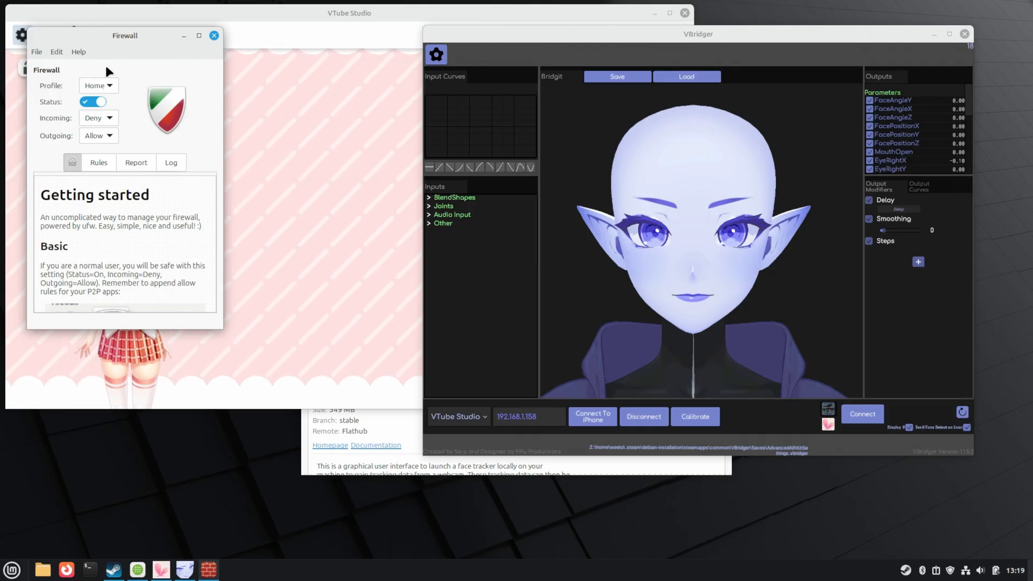
pyautogui.click(99, 161)
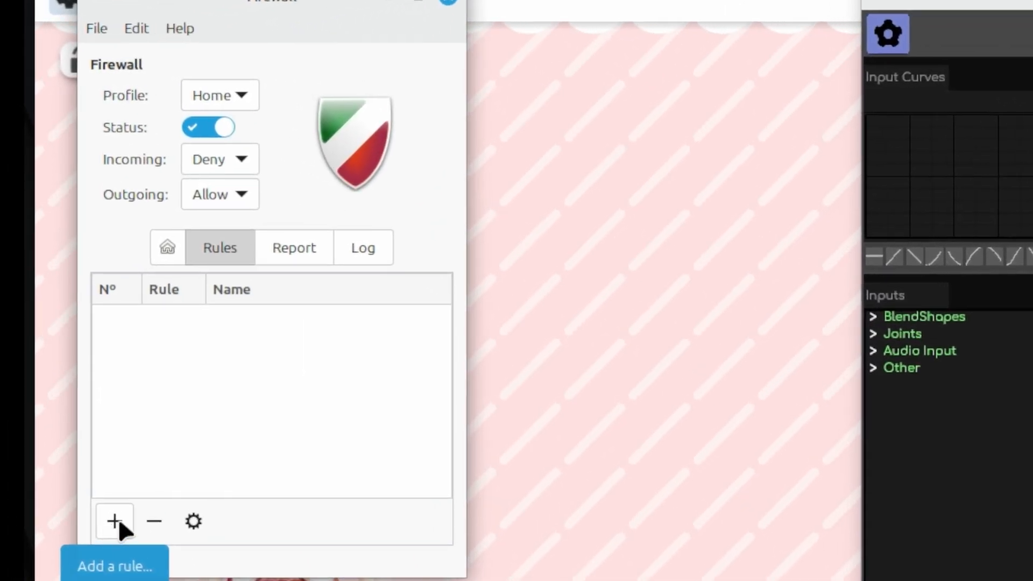
# - Start a new simple Gufw firewall rule named vbridger
pyautogui.click(114, 520)
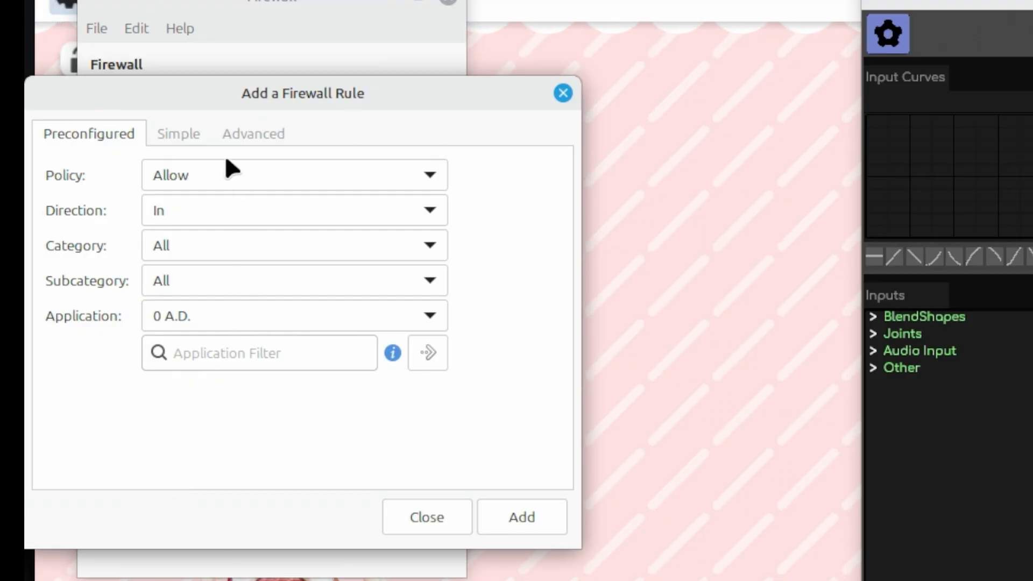
pyautogui.click(182, 132)
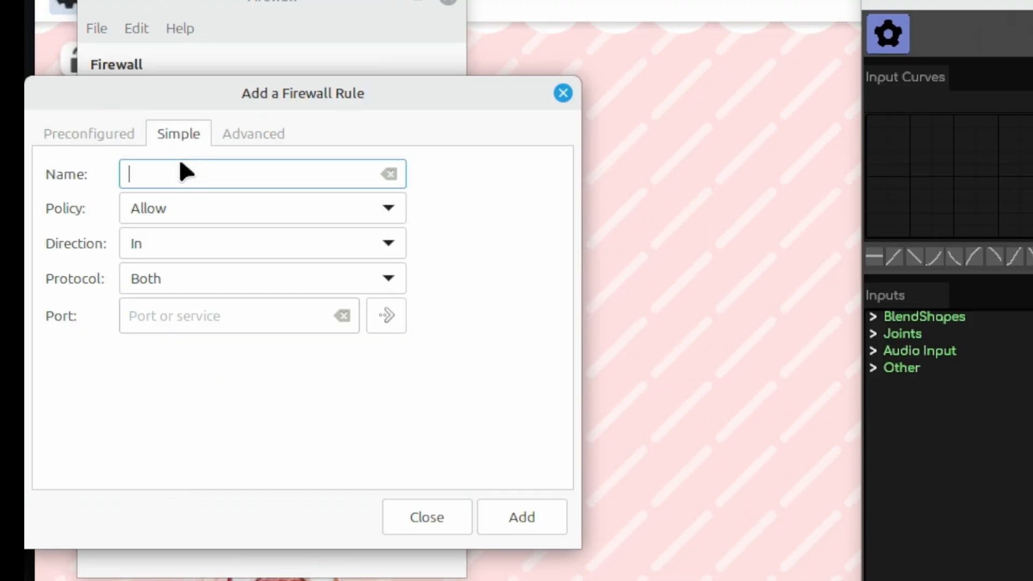
pyautogui.write('vbridger')
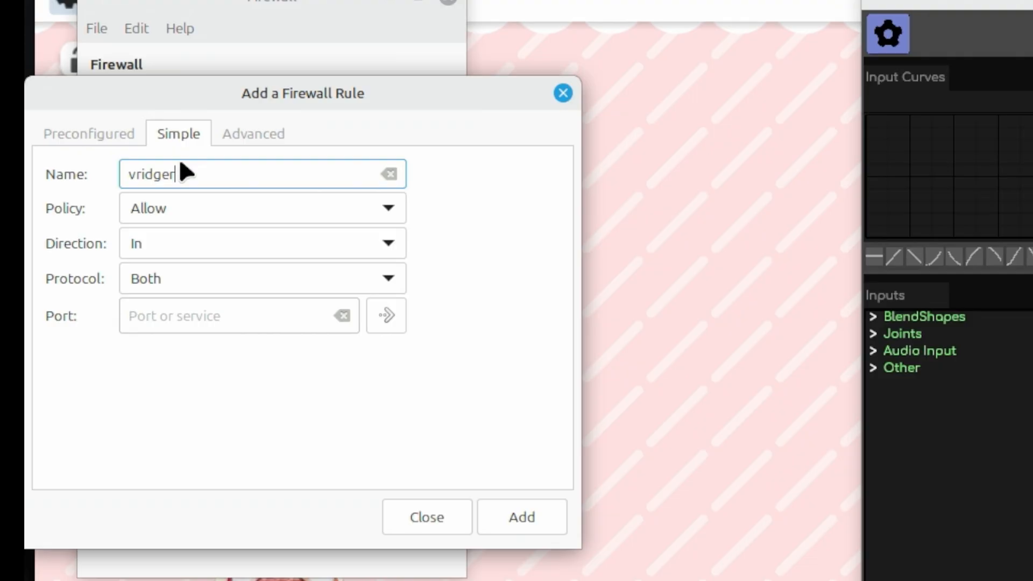
pyautogui.press('Home')
pyautogui.press('Right')
pyautogui.write('b')
# - Set the rule's direction to Both, ready the Port field, and open VBridger's settings menu
pyautogui.click(263, 241)
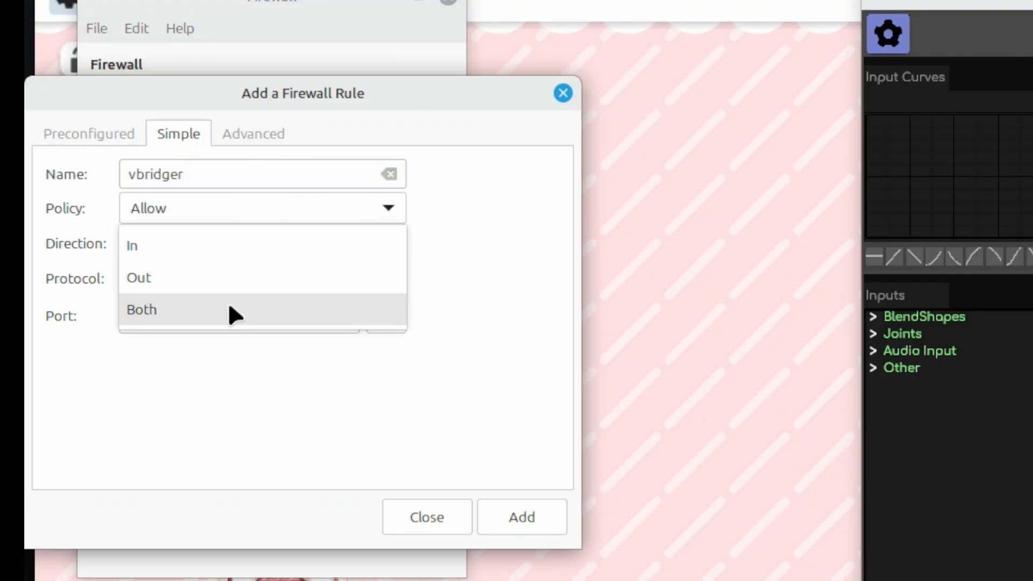
pyautogui.click(228, 302)
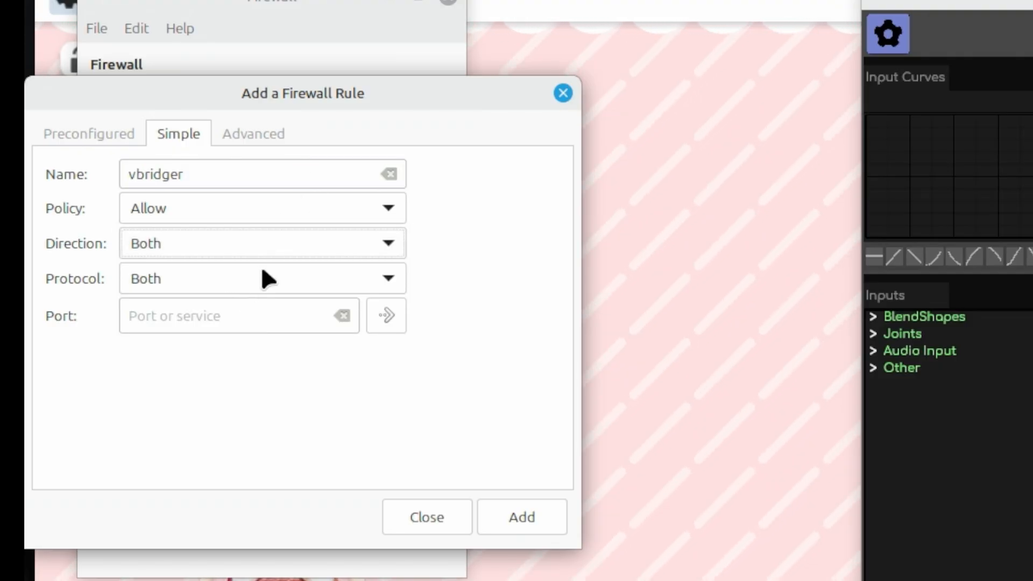
pyautogui.click(247, 308)
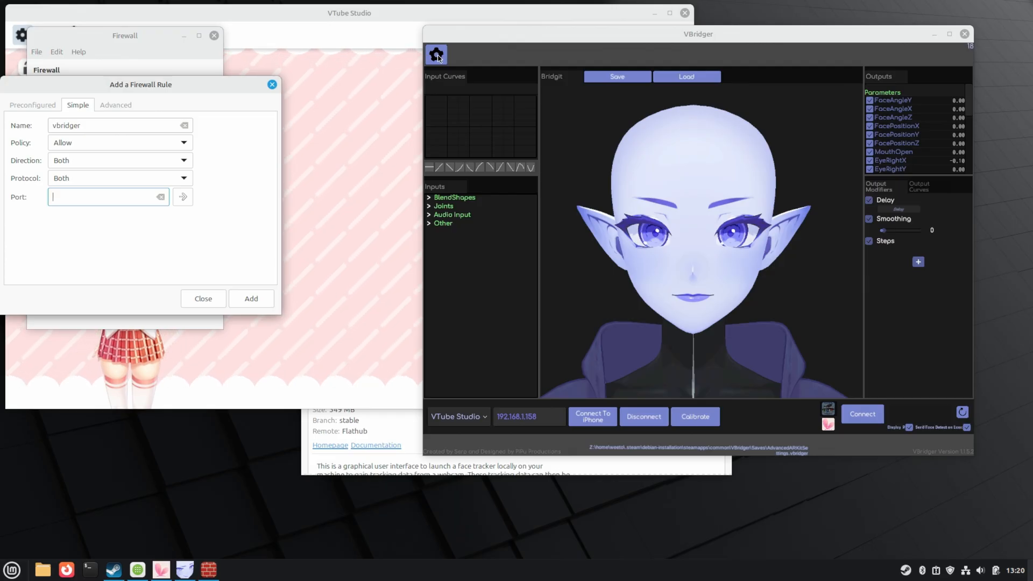
pyautogui.click(437, 55)
# - Select and copy VBridger's VtubeStudio Port value 49983
pyautogui.click(469, 74)
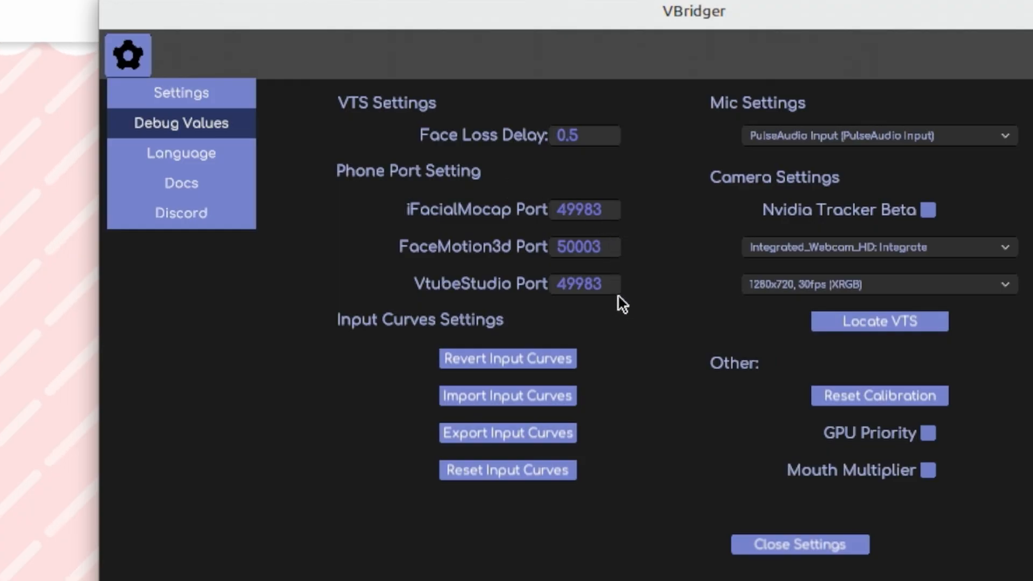
pyautogui.click(602, 285)
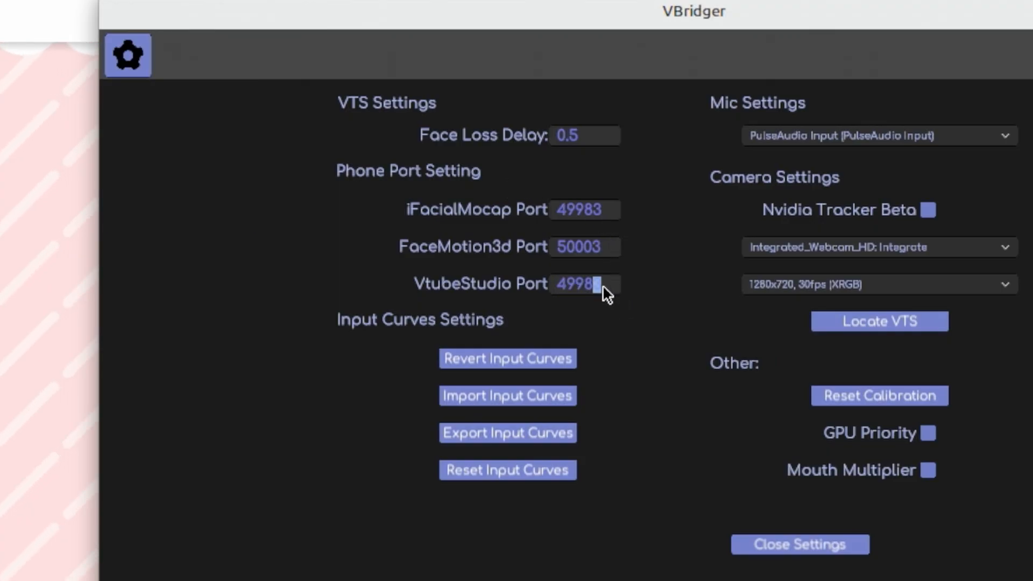
pyautogui.doubleClick(603, 285)
pyautogui.hotkey('ctrl', 'c')
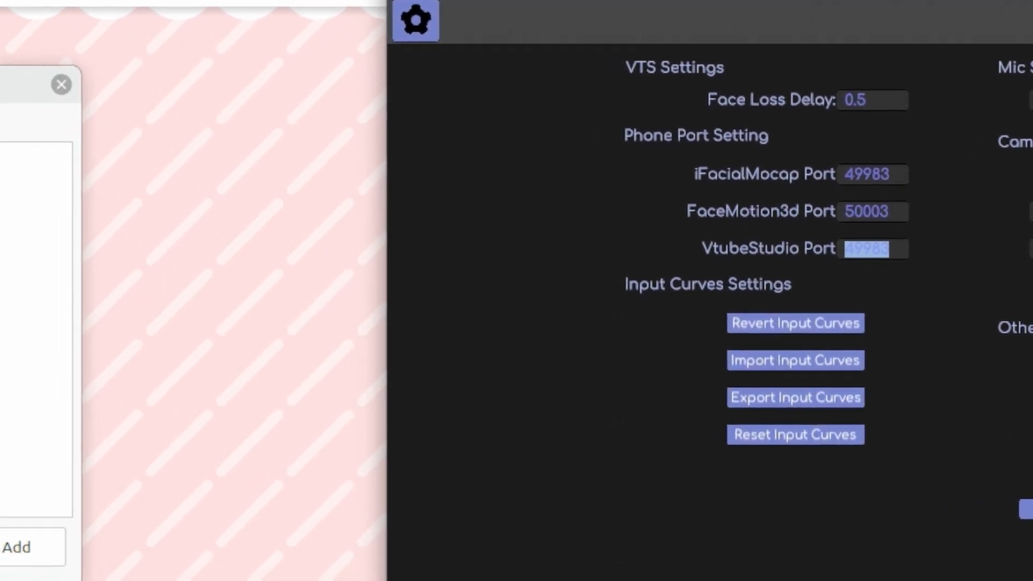
pyautogui.click(35, 277)
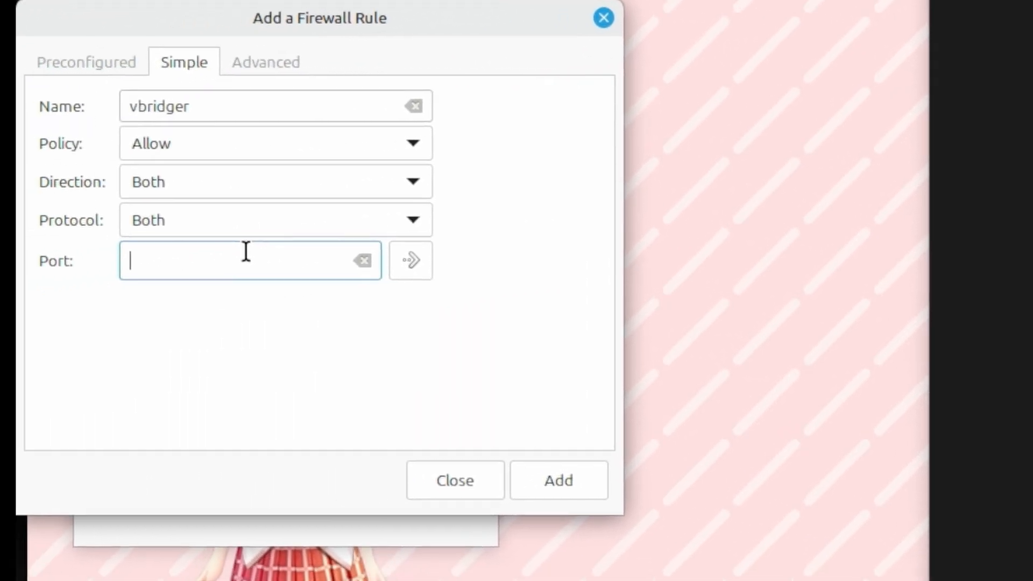
# - Paste port 49983 into the vbridger rule's Port field
pyautogui.hotkey('ctrl', 'v')
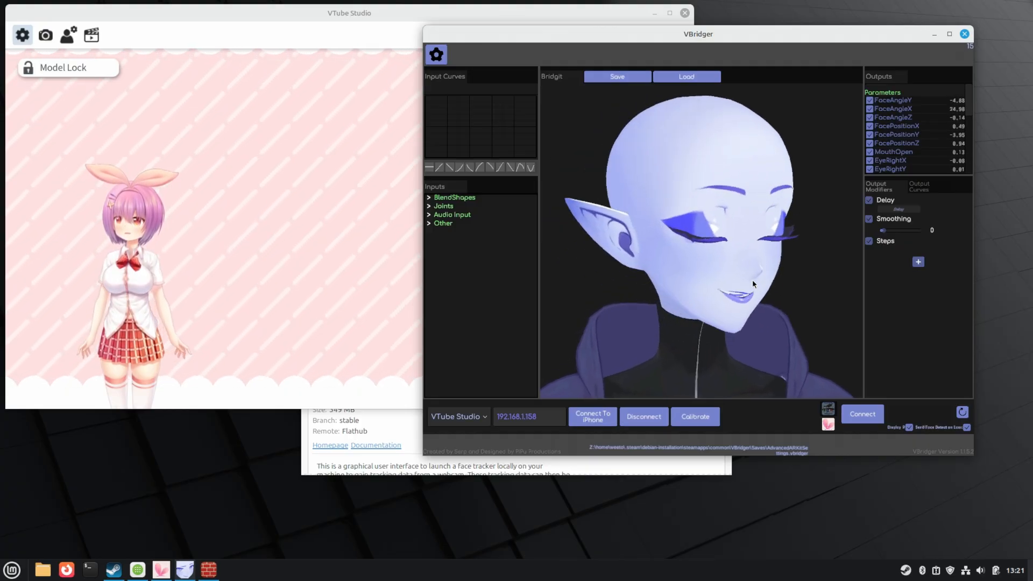
# - Enable VTube Studio's Start API plugin option on port 8001 and connect VBridger
pyautogui.click(287, 232)
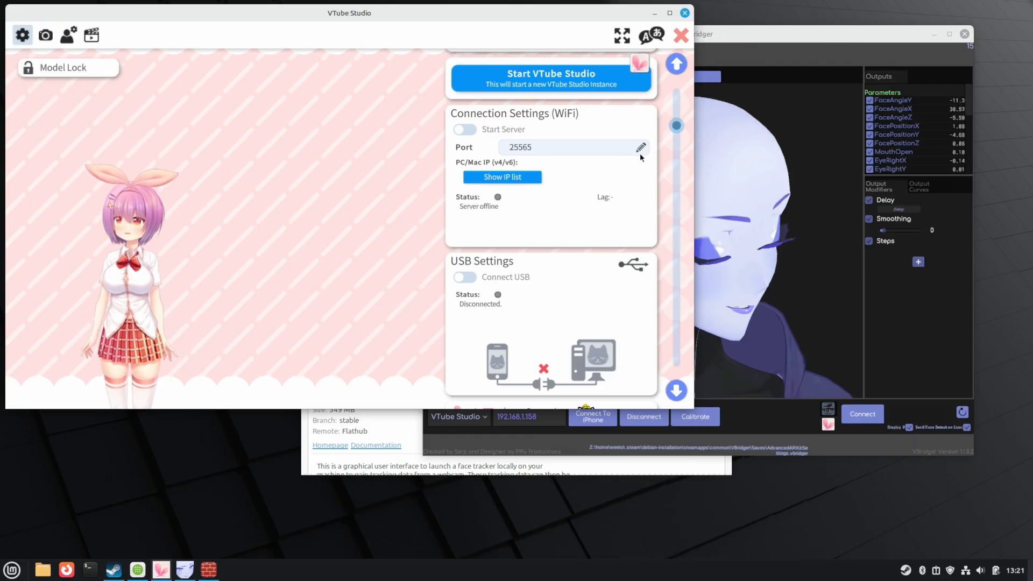
pyautogui.scroll(-5, 641, 153)
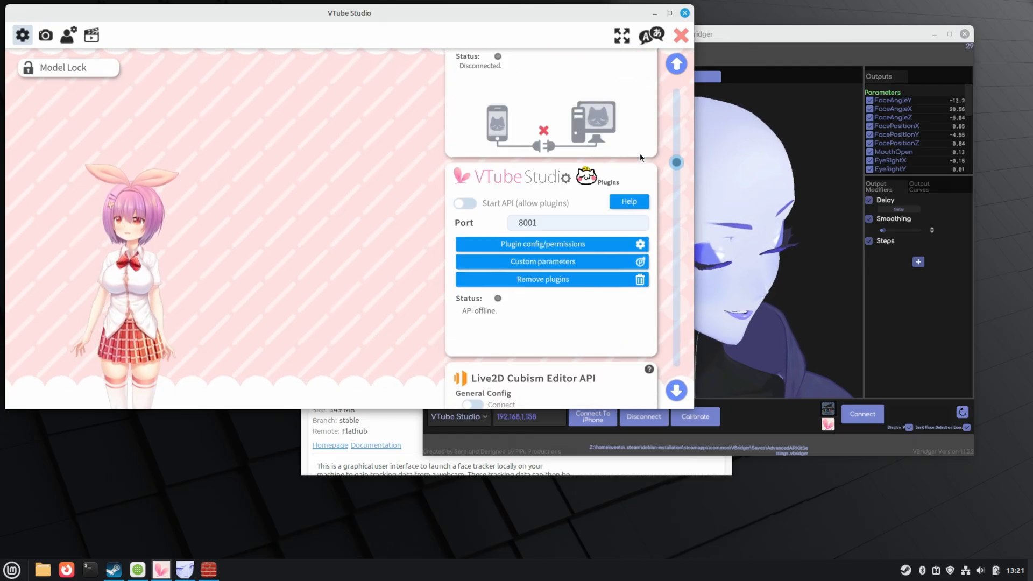
pyautogui.click(463, 203)
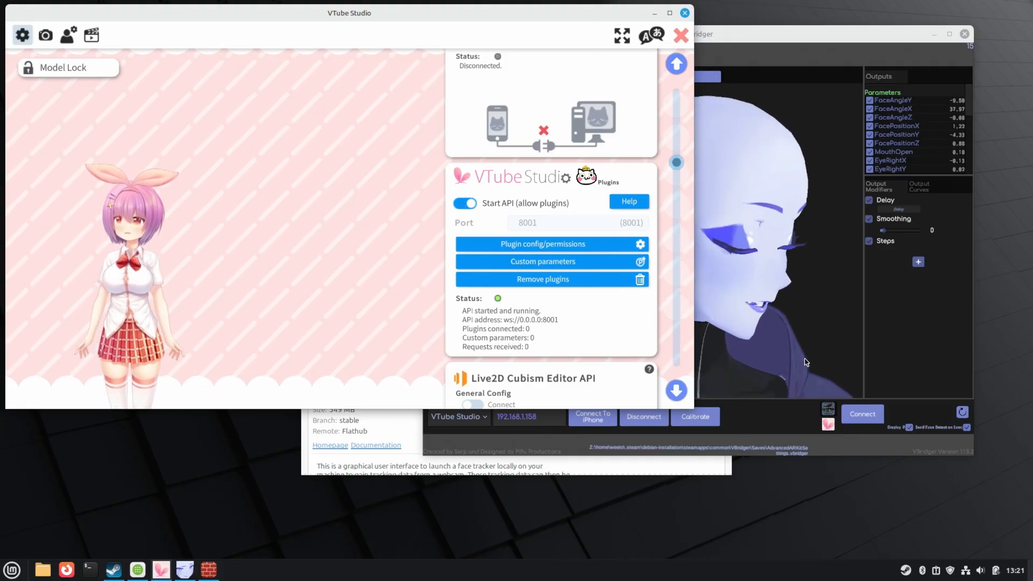
pyautogui.click(863, 414)
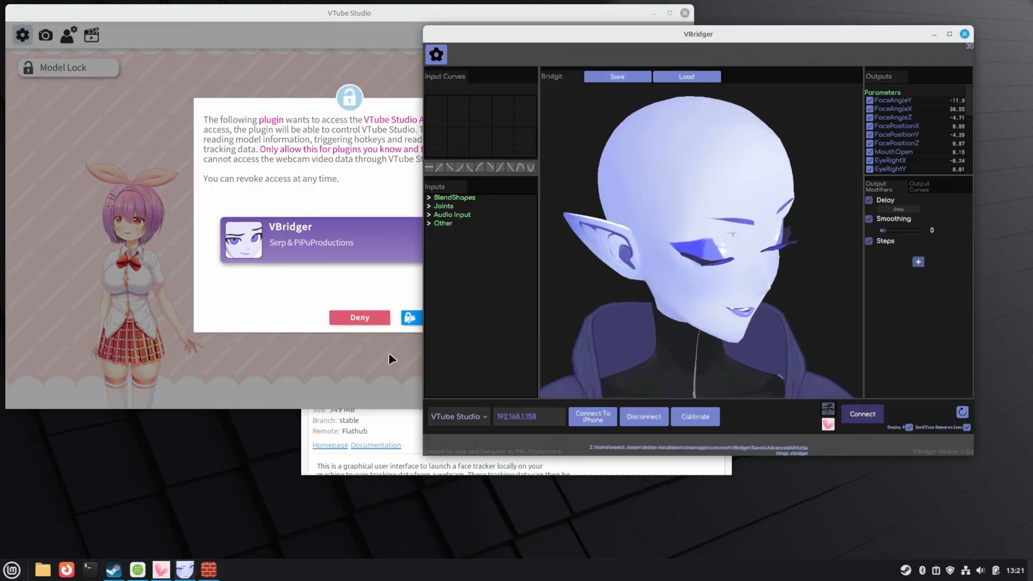
# - Allow the VBridger plugin's access request in VTube Studio
pyautogui.click(392, 359)
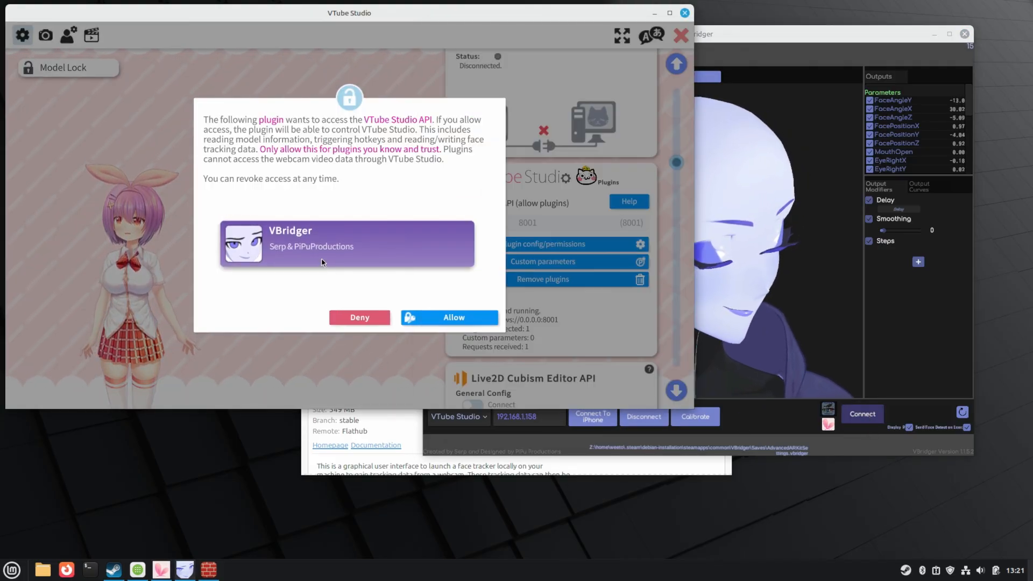
pyautogui.click(437, 318)
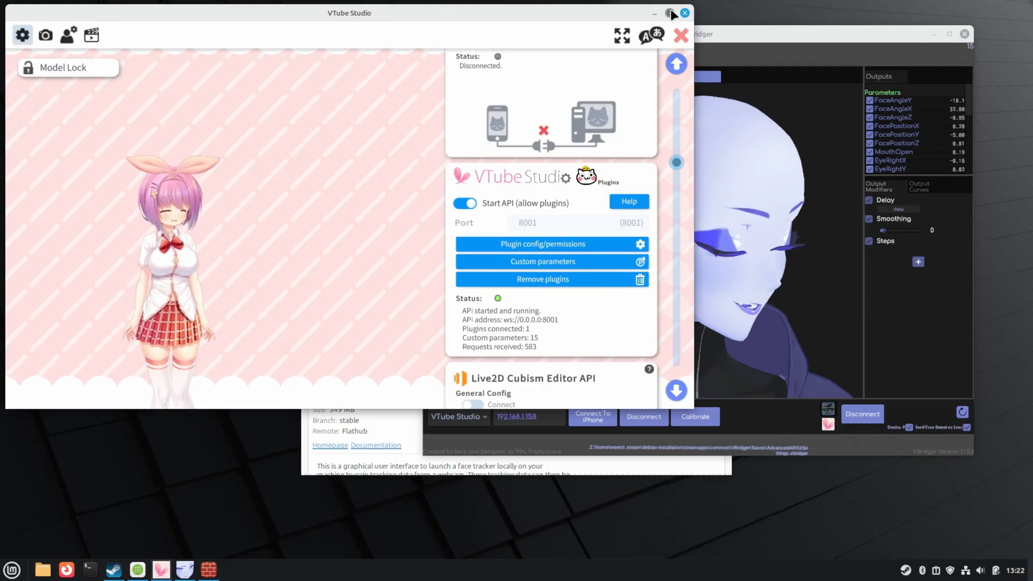
# - Close the settings and pick ColorPicker from VTube Studio's backgrounds list
pyautogui.click(679, 35)
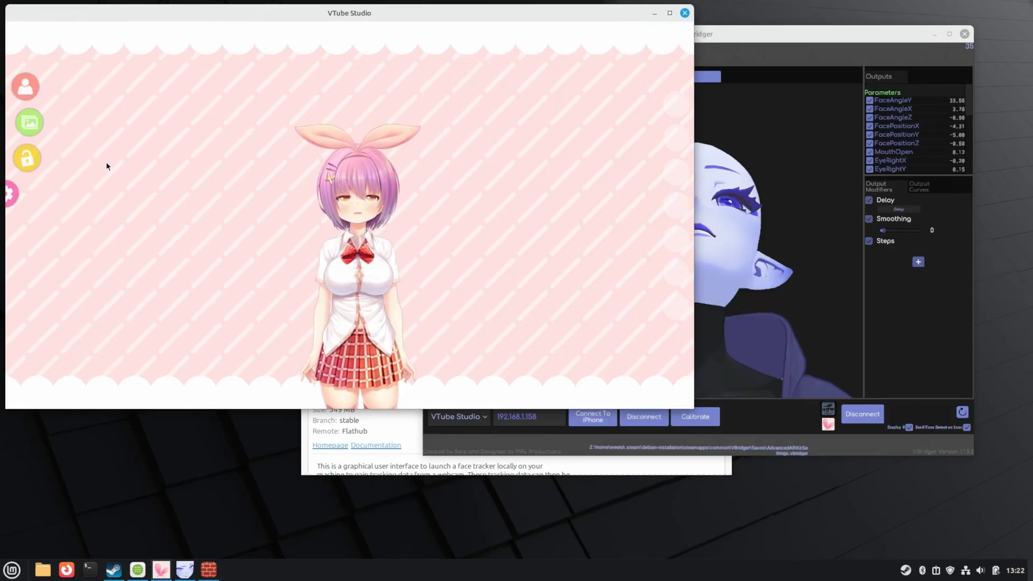
pyautogui.click(30, 125)
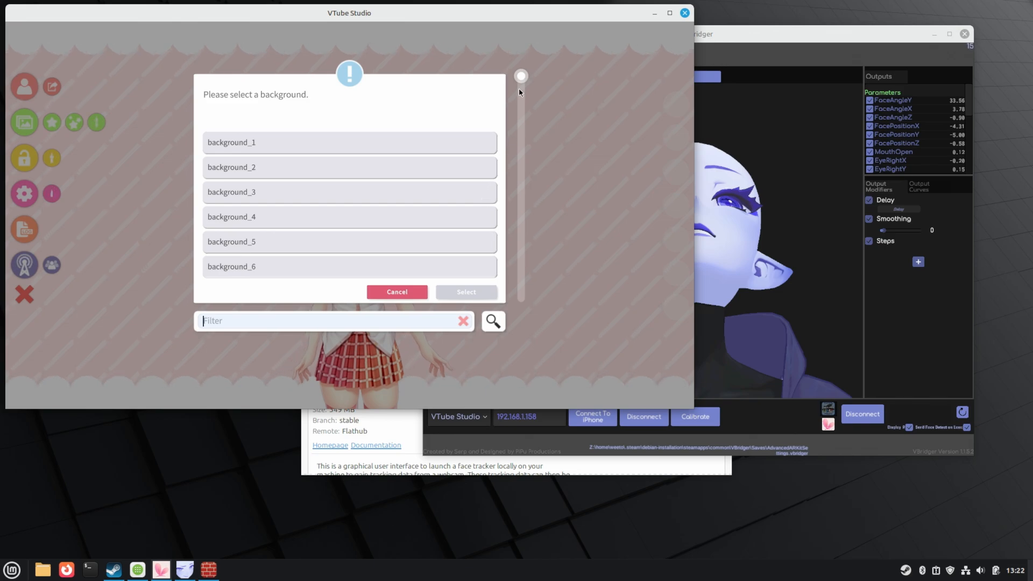
pyautogui.moveTo(521, 87); pyautogui.dragTo(513, 192)
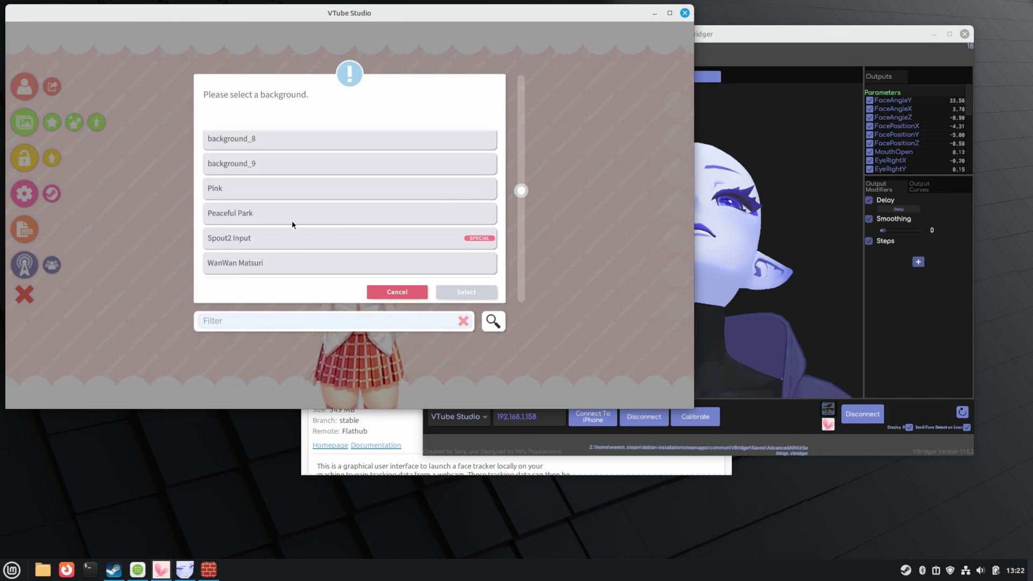
pyautogui.scroll(-1, 299, 220)
pyautogui.scroll(-5, 299, 221)
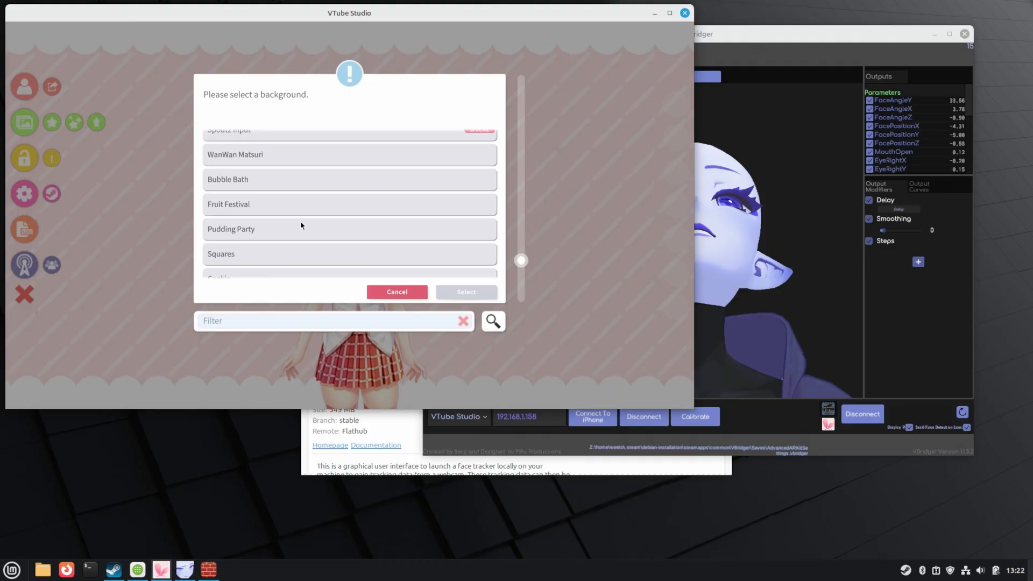
pyautogui.scroll(-1, 301, 221)
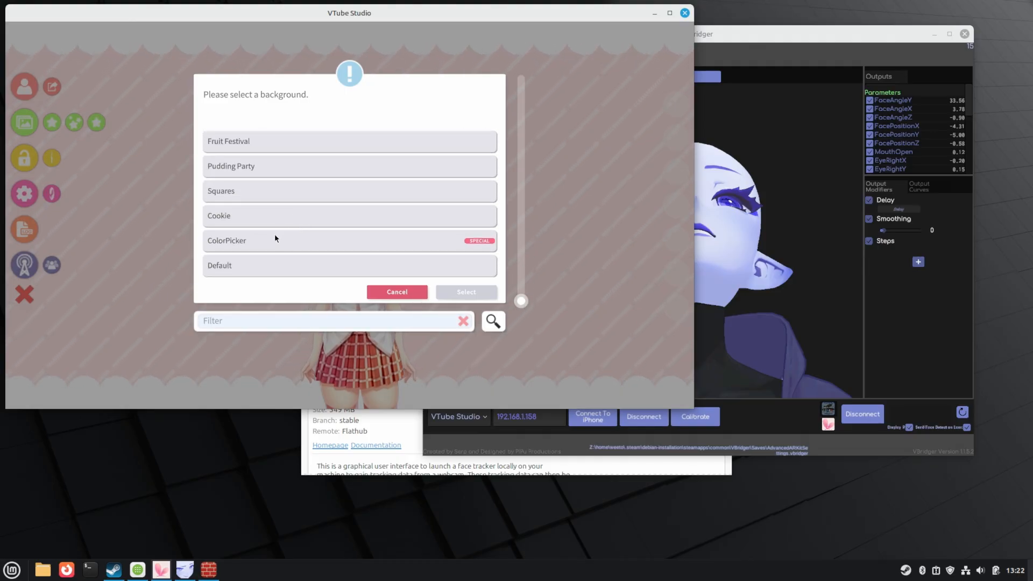
pyautogui.click(275, 234)
# - Apply the ColorPicker background as black #000000 with Transparent in capture turned on
pyautogui.click(467, 292)
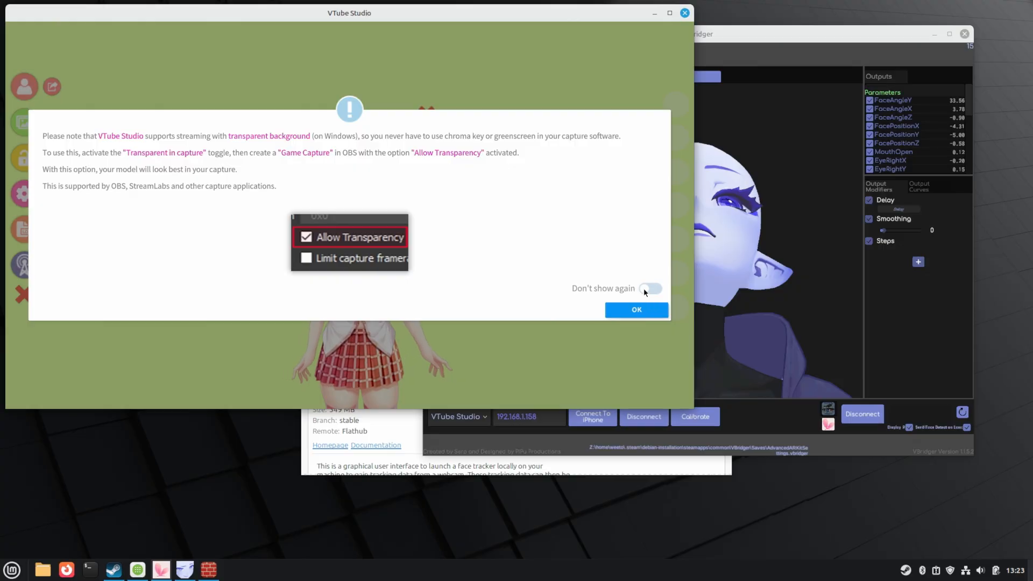
pyautogui.click(636, 309)
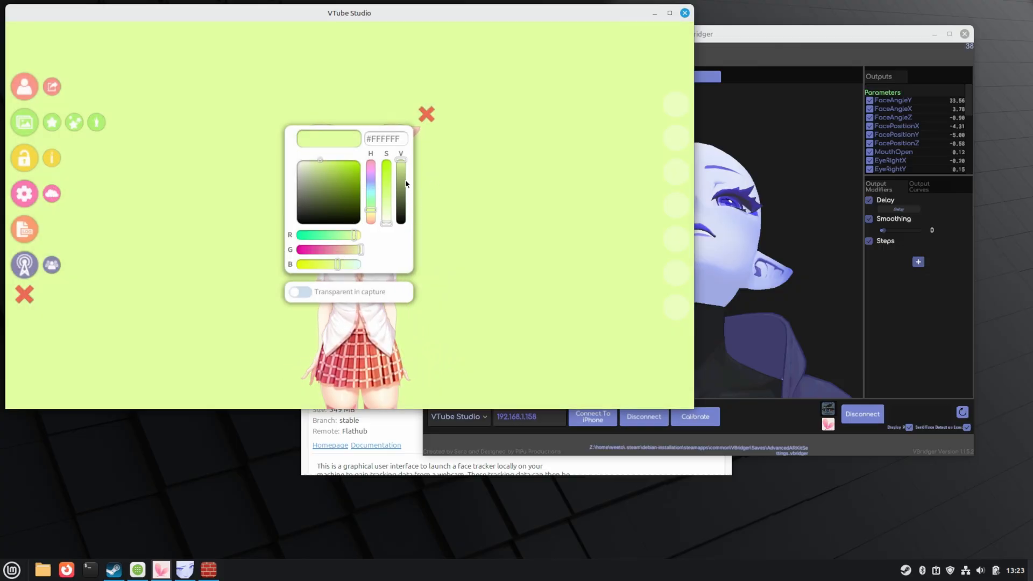
pyautogui.click(408, 202)
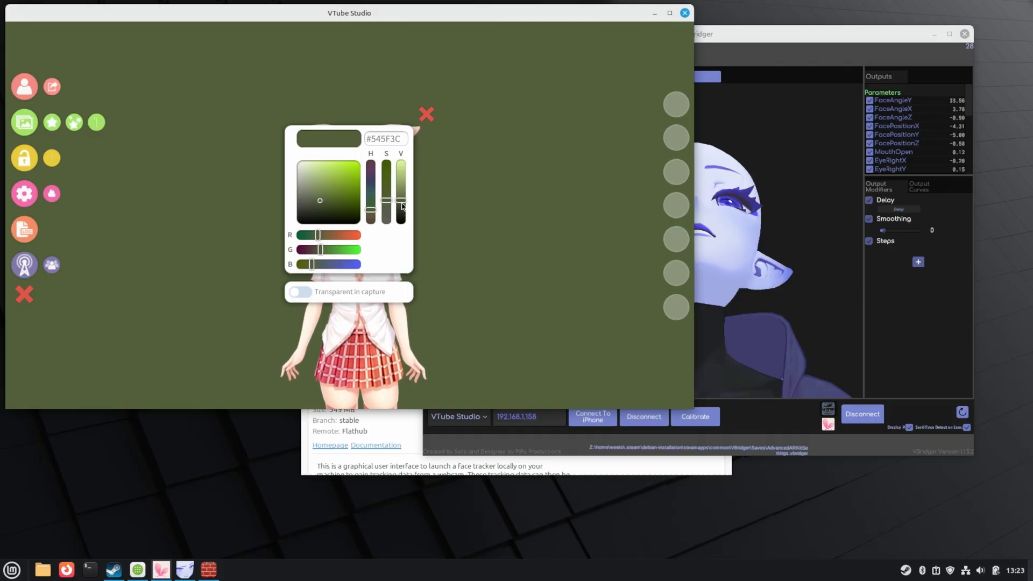
pyautogui.click(401, 224)
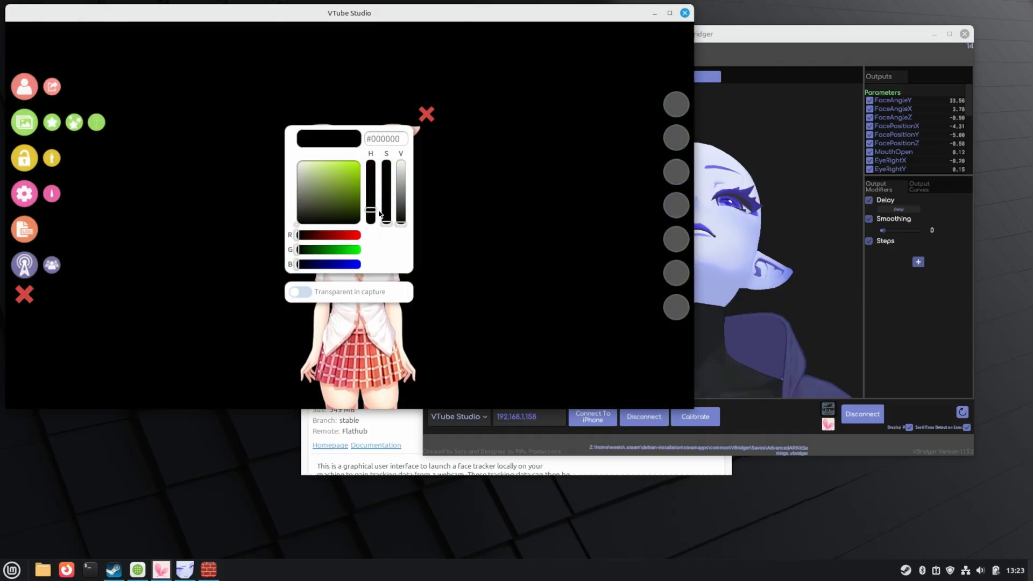
pyautogui.moveTo(371, 210); pyautogui.dragTo(370, 230)
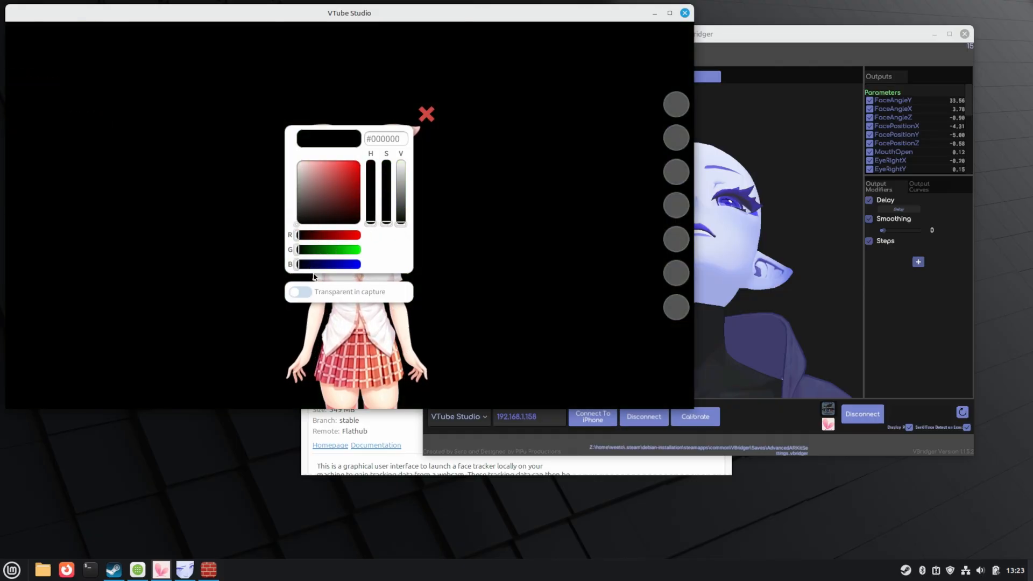
pyautogui.click(305, 293)
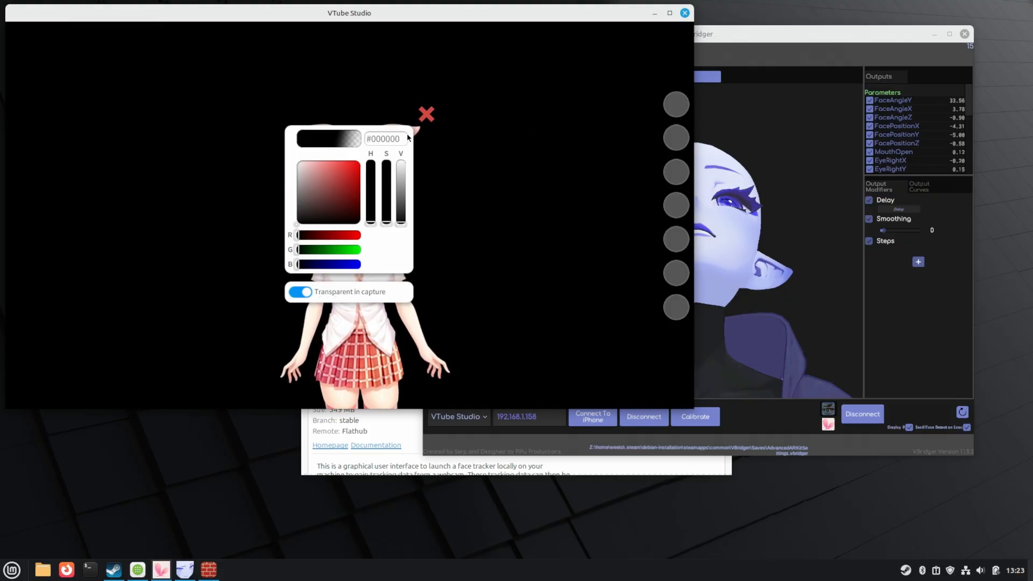
pyautogui.click(426, 114)
# - Launch OBS Studio from the Mint menu search and bring up the Add Source menu
pyautogui.click(11, 570)
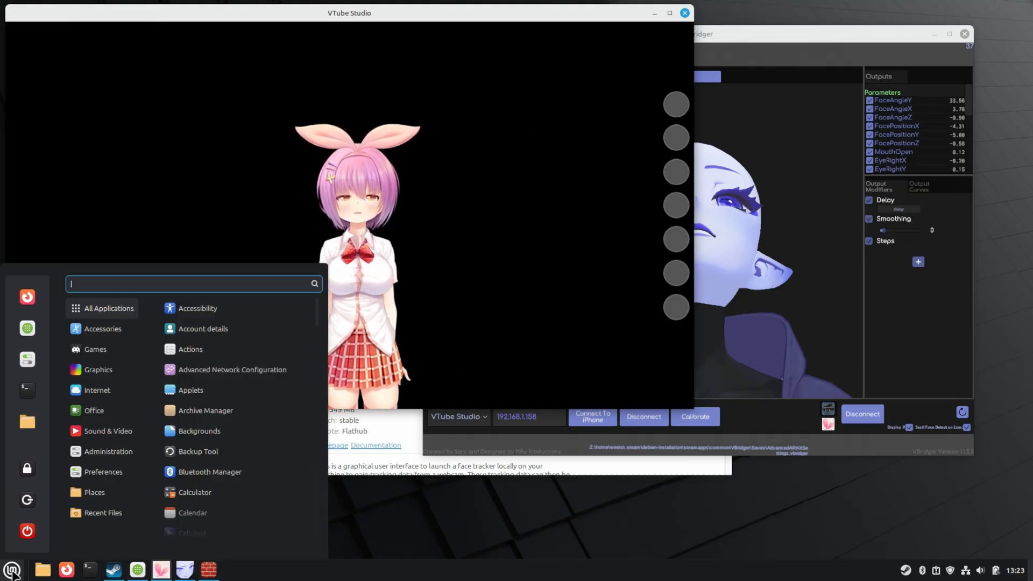
pyautogui.write('obl')
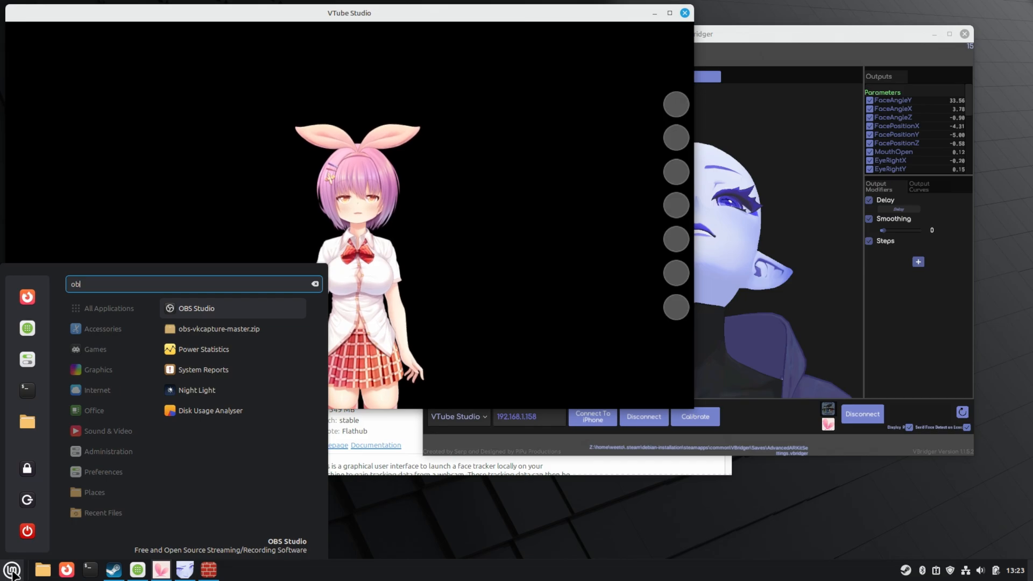
pyautogui.press('Return')
pyautogui.rightClick(195, 345)
pyautogui.moveTo(210, 353)
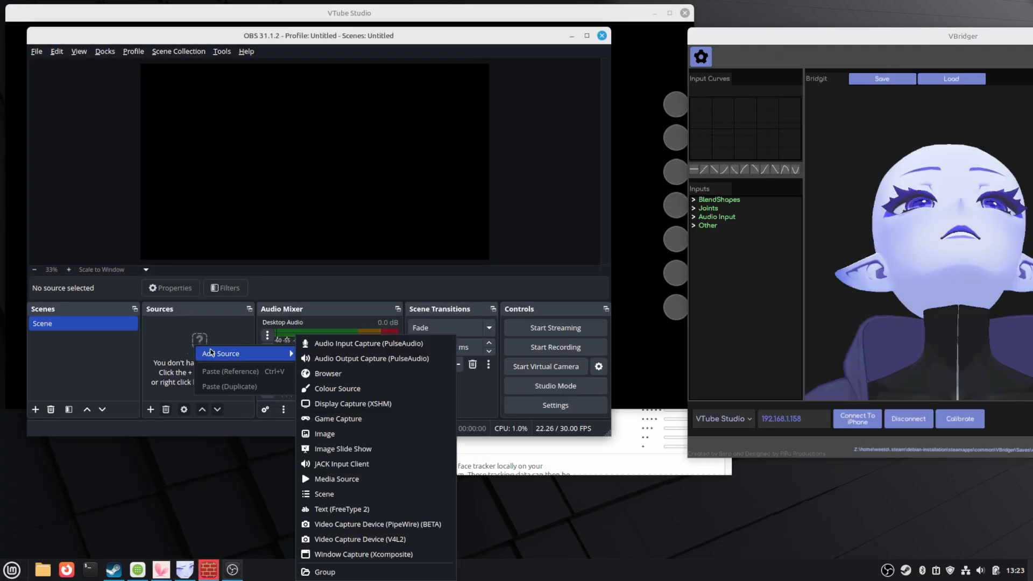
# - Add a Game Capture source named Vtuber capturing the VTube Studio window
pyautogui.click(352, 423)
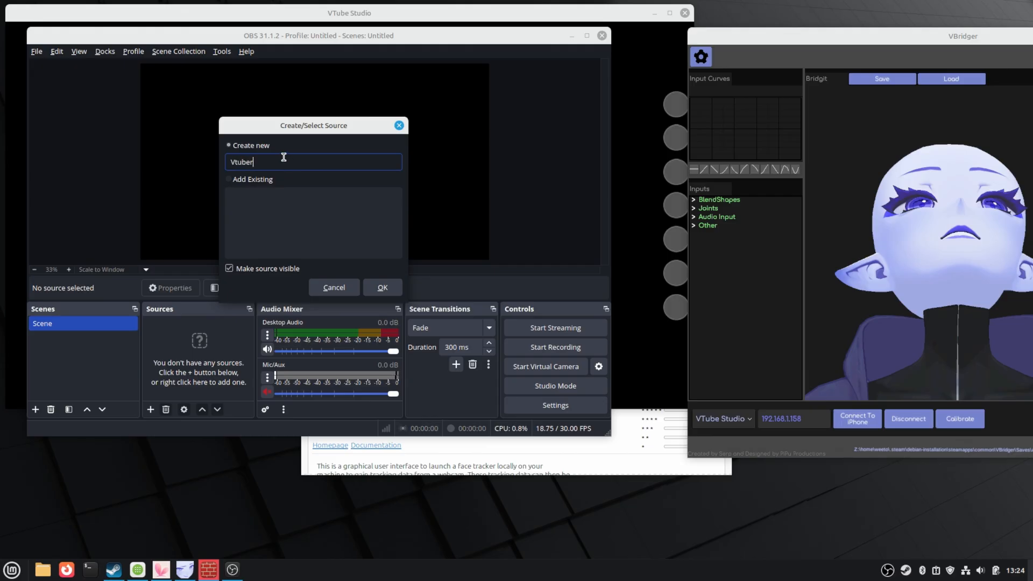
pyautogui.press('Return')
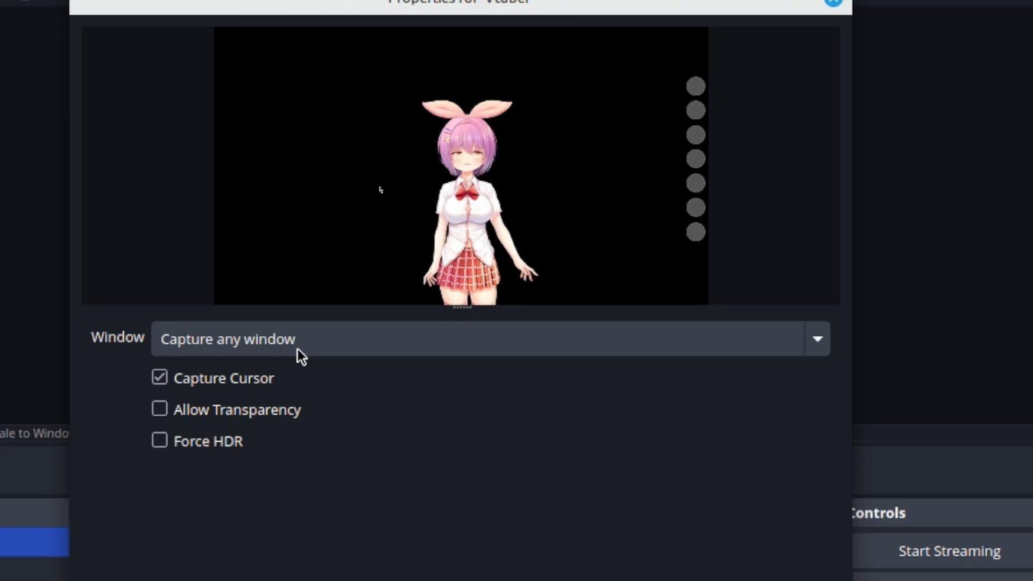
pyautogui.click(232, 227)
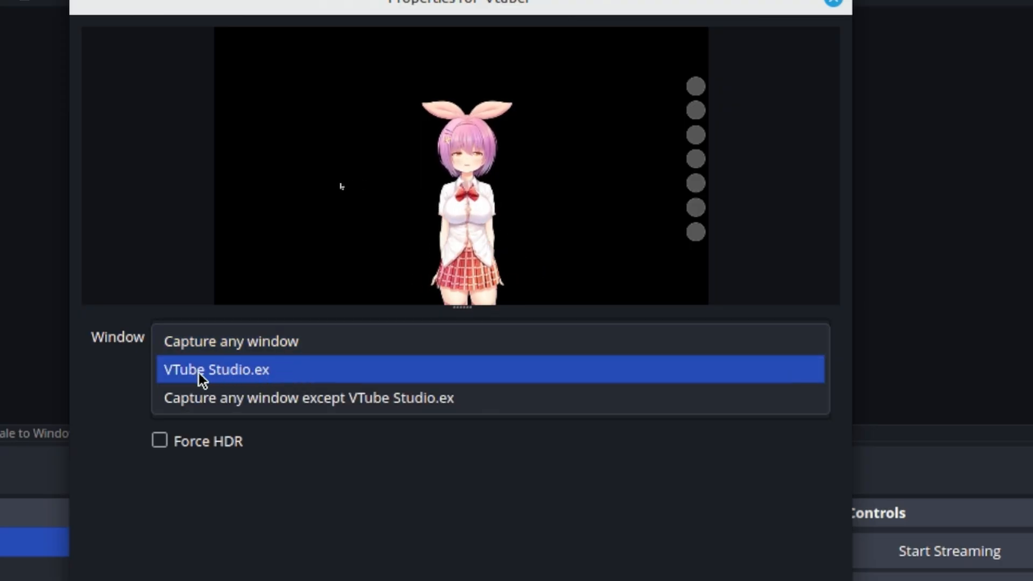
pyautogui.click(221, 372)
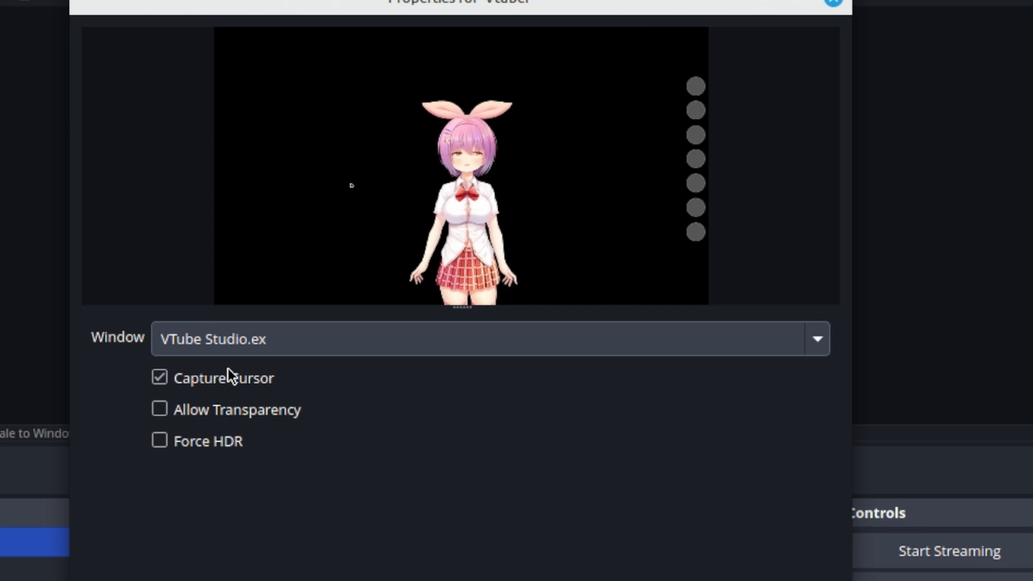
# - Turn on Allow Transparency for the Vtuber capture and confirm its settings
pyautogui.click(225, 407)
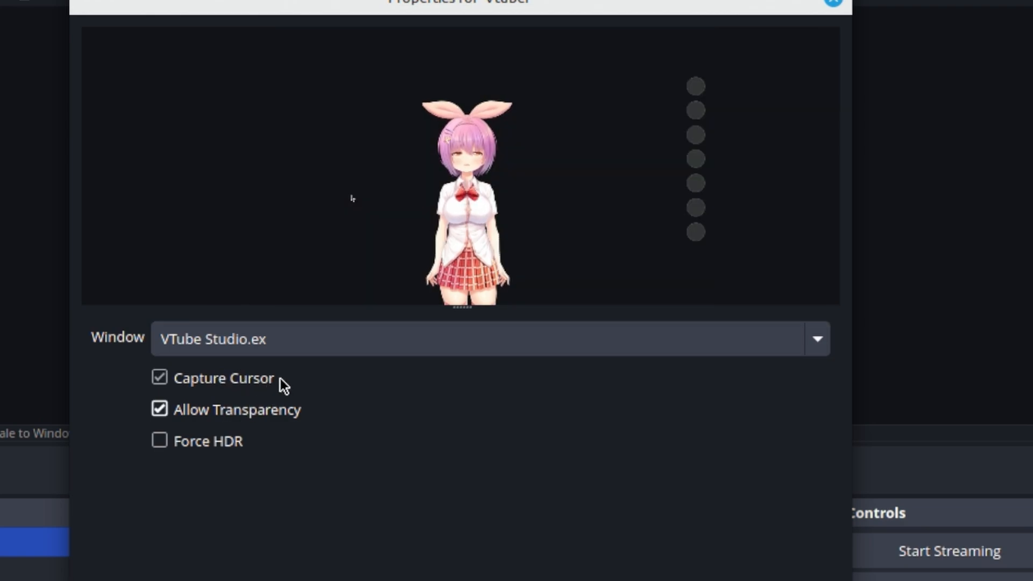
pyautogui.click(166, 412)
pyautogui.click(166, 411)
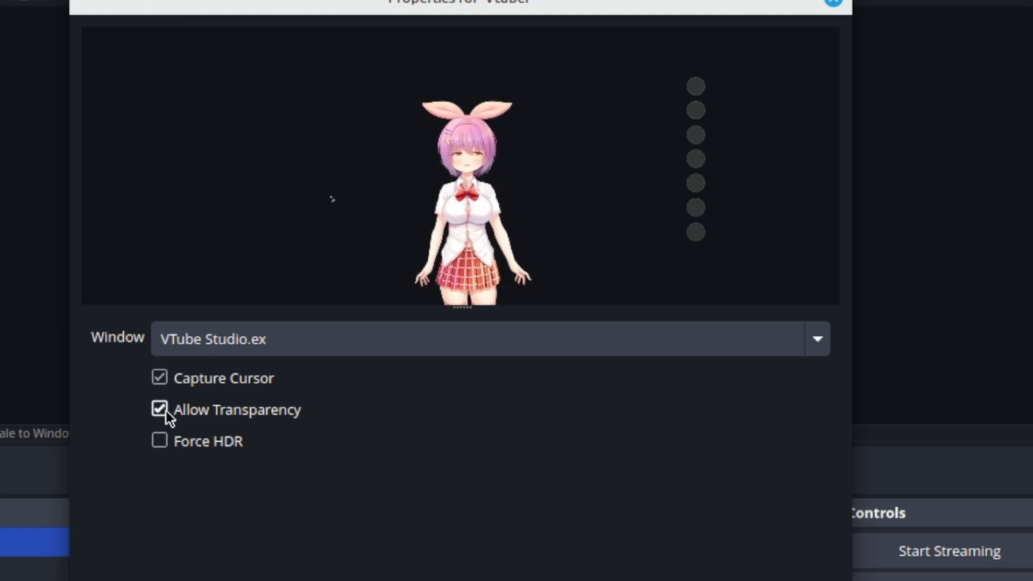
pyautogui.click(160, 409)
pyautogui.click(159, 409)
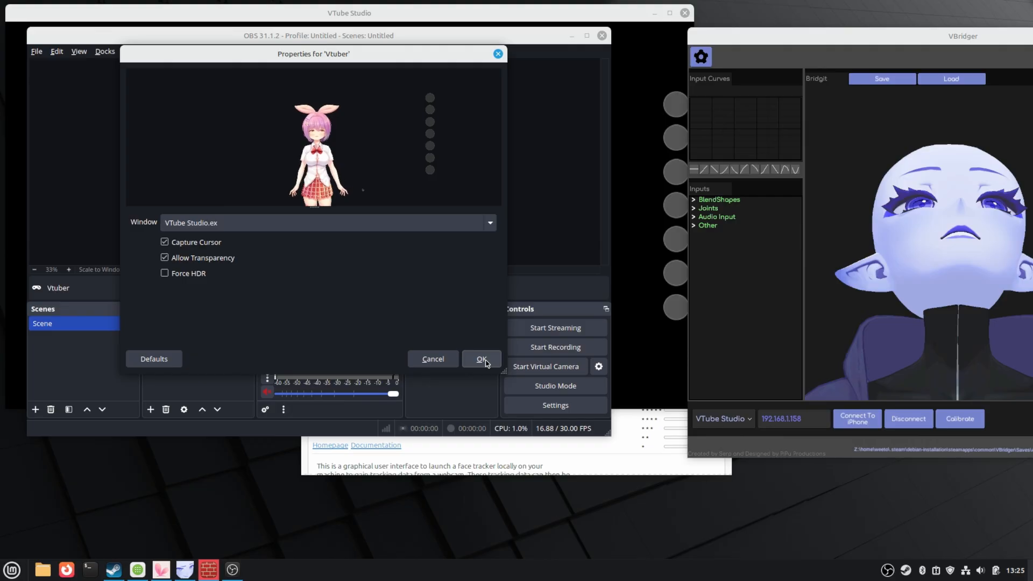
pyautogui.click(481, 360)
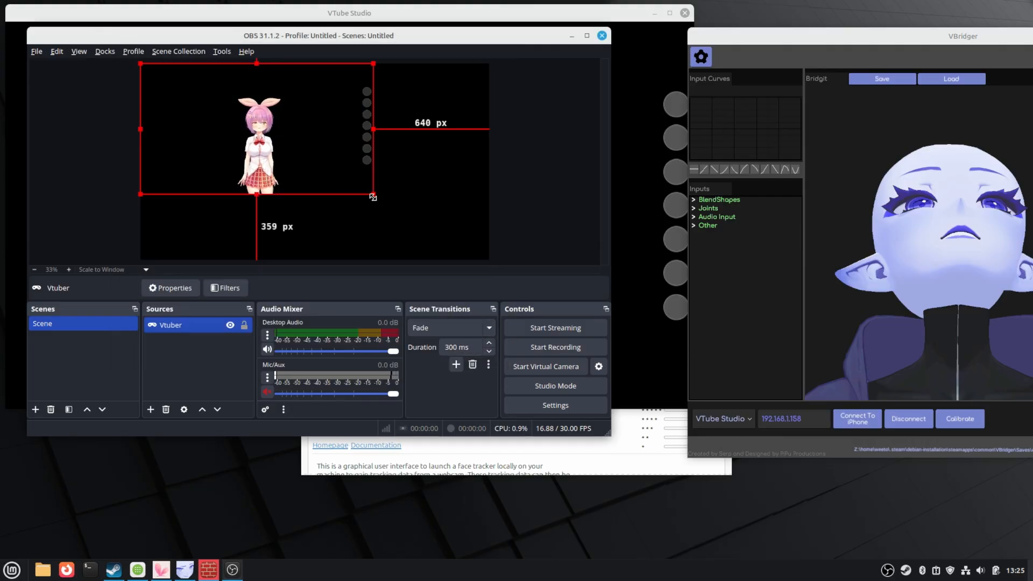
# - Stretch the Vtuber capture to fill the canvas and add a grey #d1d1d1 Colour Source beneath it
pyautogui.moveTo(447, 245); pyautogui.dragTo(480, 260)
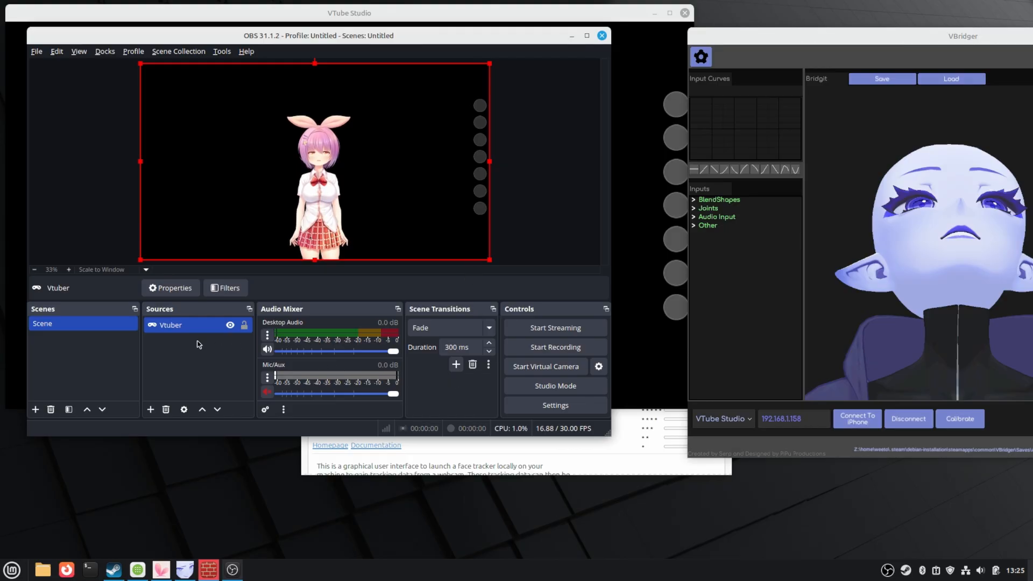
pyautogui.rightClick(209, 362)
pyautogui.moveTo(248, 371)
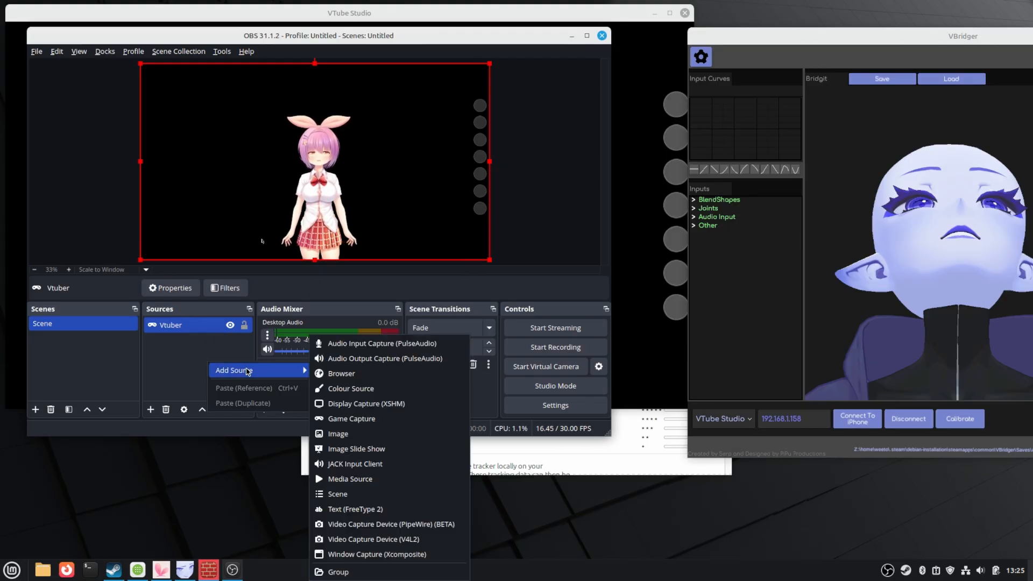
pyautogui.click(333, 387)
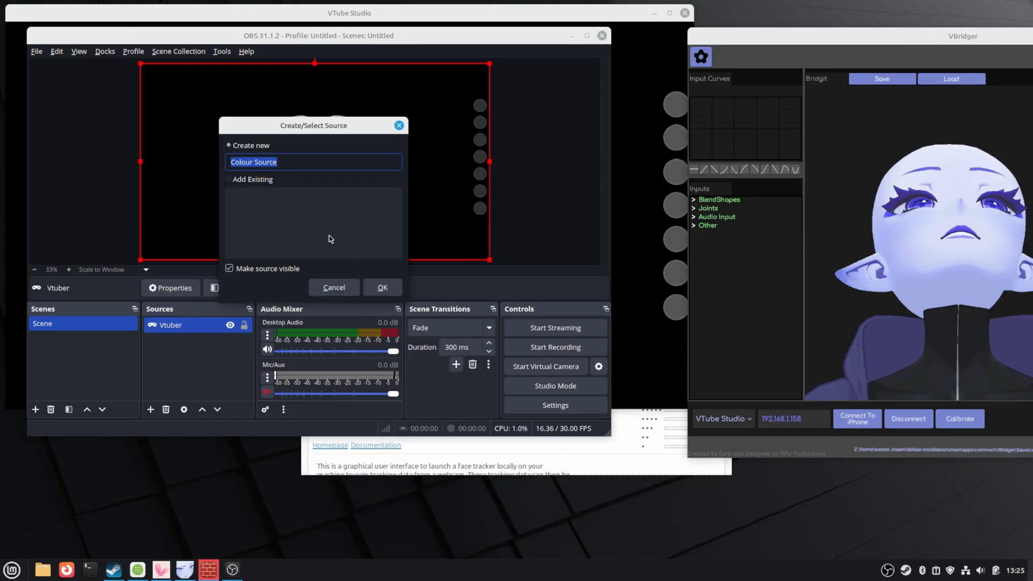
pyautogui.click(380, 290)
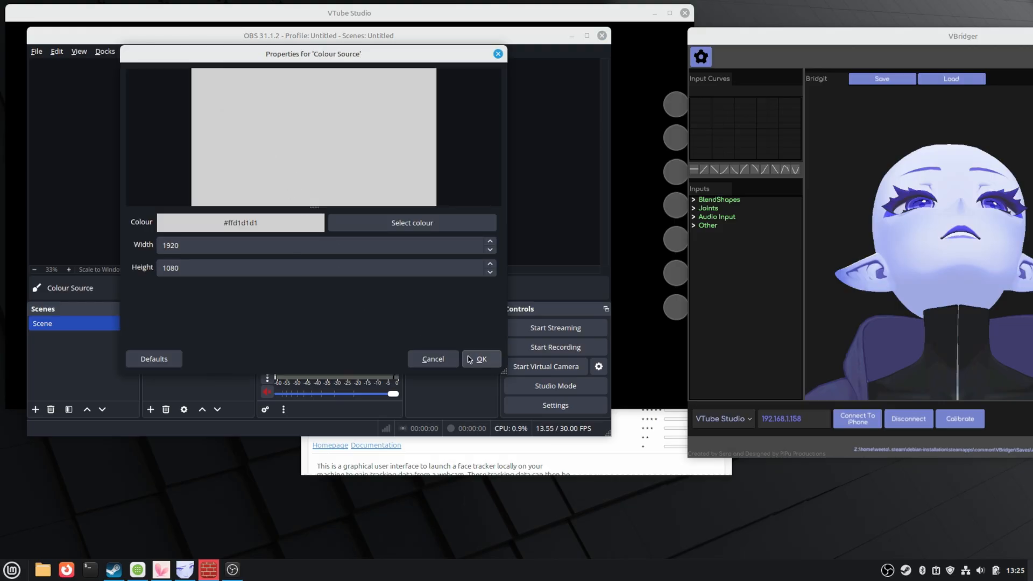
pyautogui.click(469, 360)
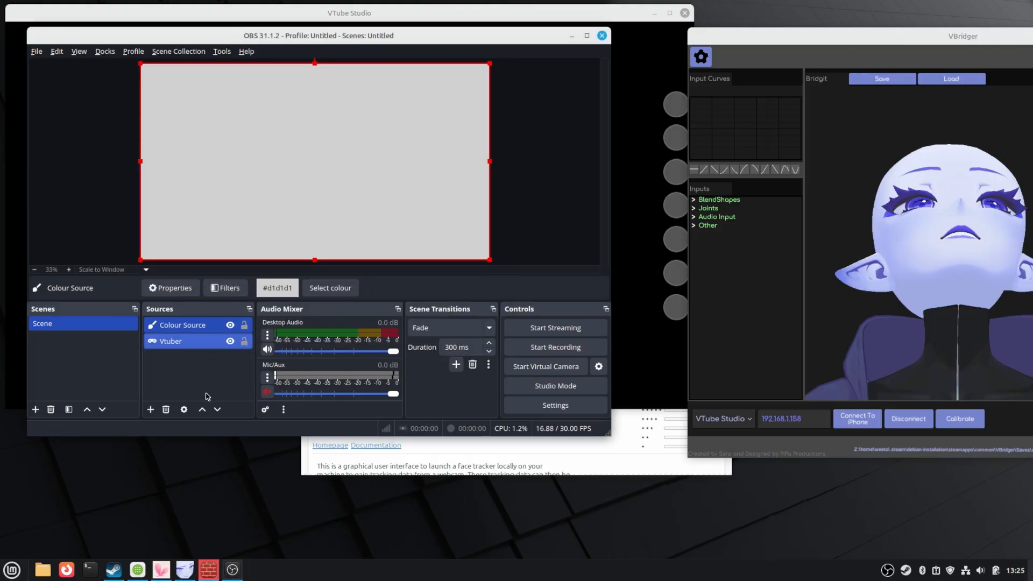
pyautogui.click(217, 410)
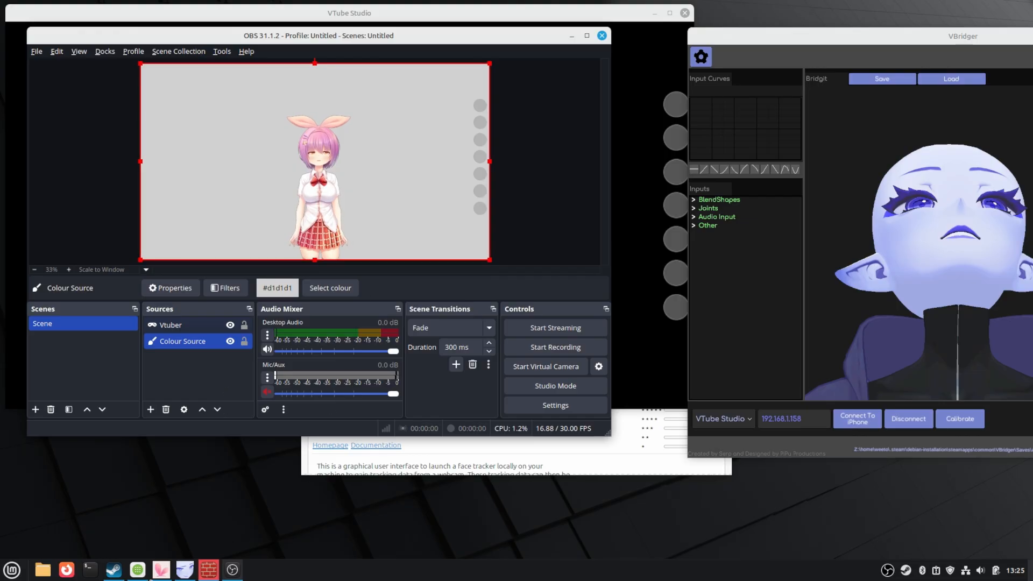
pyautogui.moveTo(183, 574)
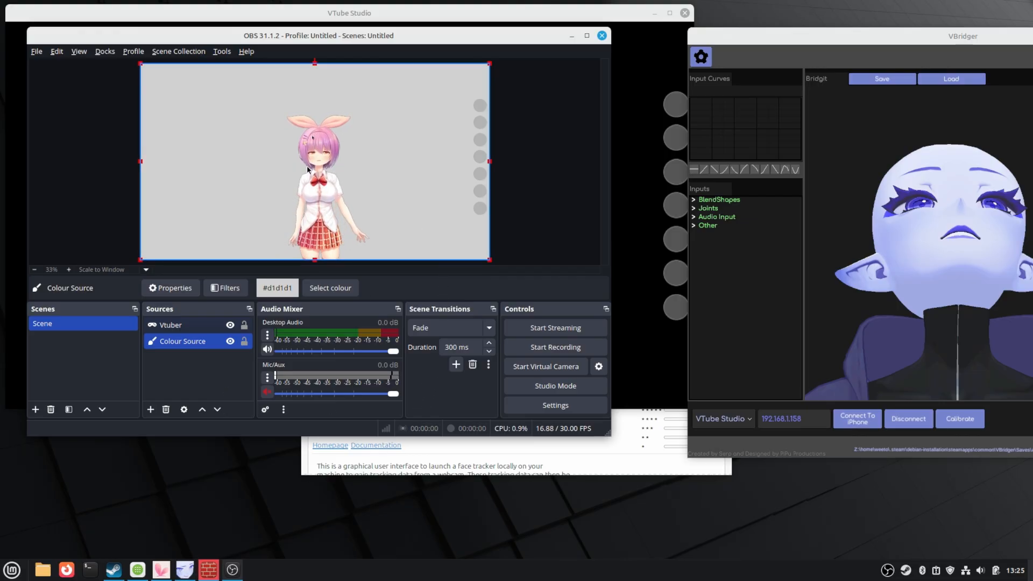
pyautogui.moveTo(517, 33); pyautogui.dragTo(551, 45)
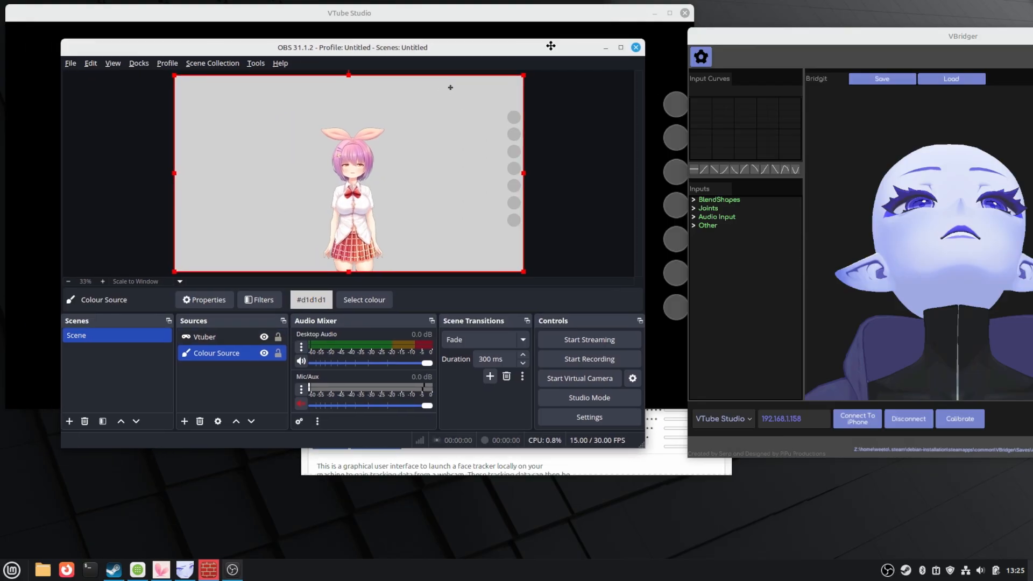
pyautogui.click(72, 64)
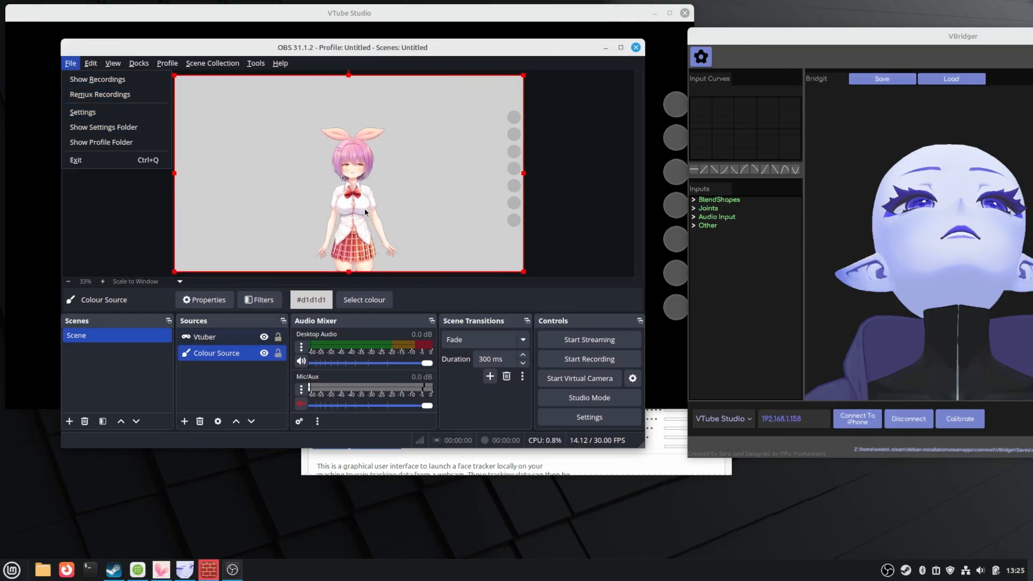
pyautogui.click(70, 63)
pyautogui.click(70, 63)
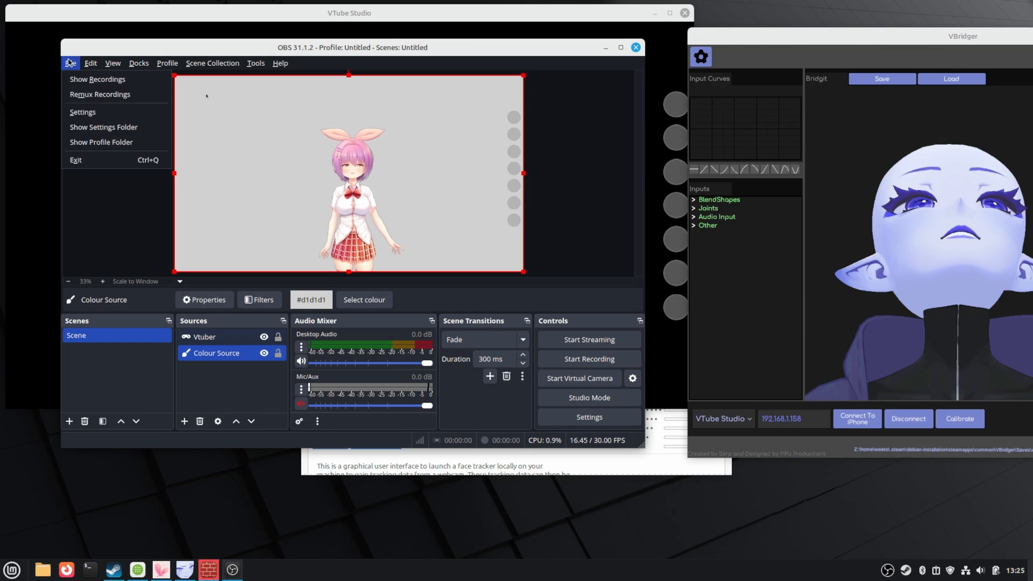
pyautogui.click(82, 113)
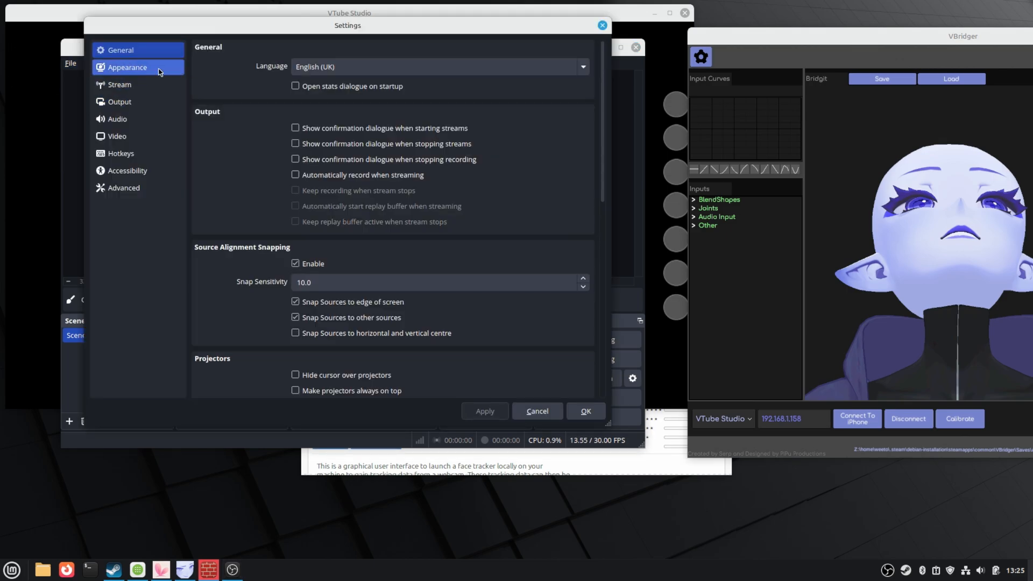
pyautogui.click(159, 86)
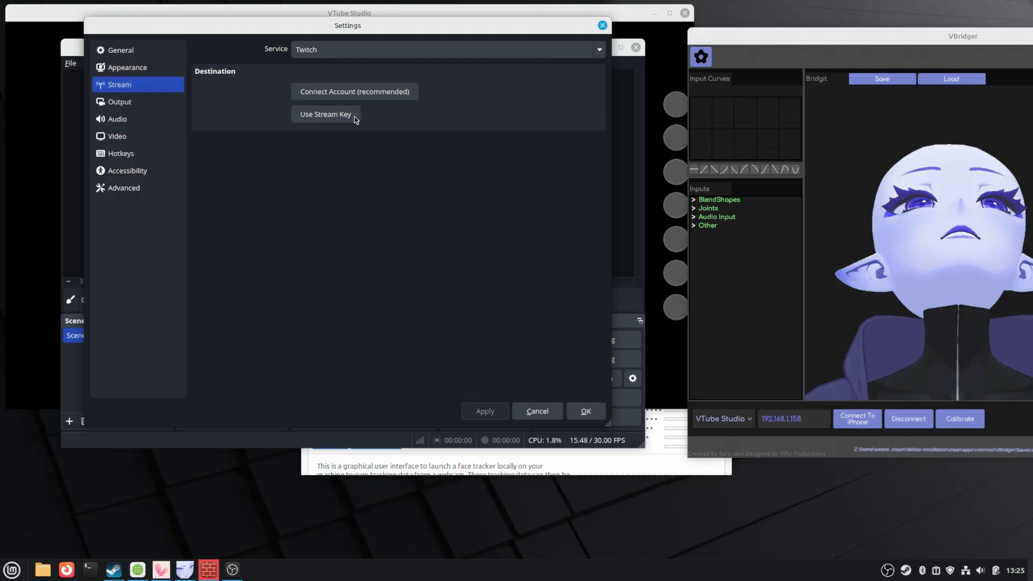
pyautogui.click(116, 103)
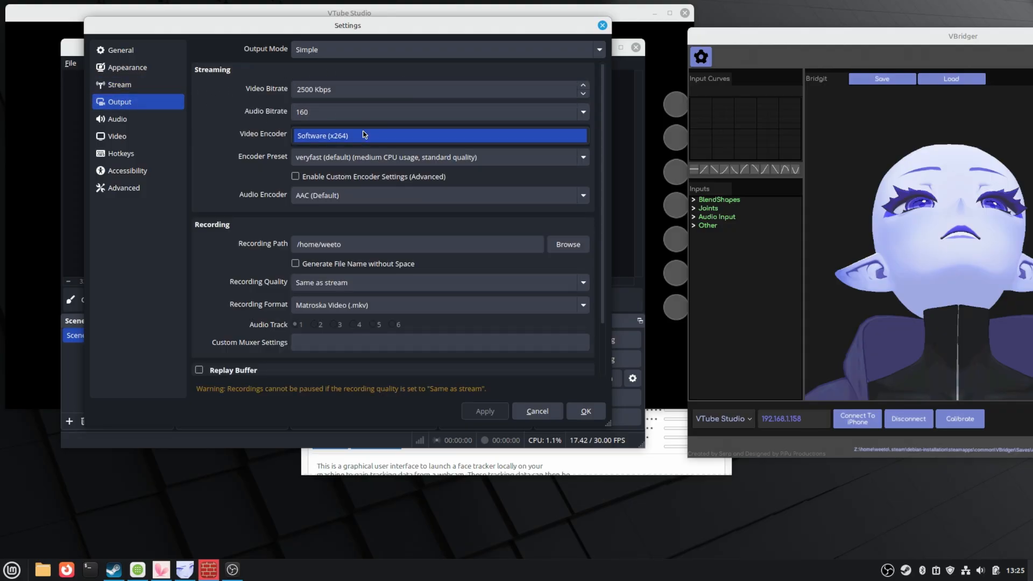